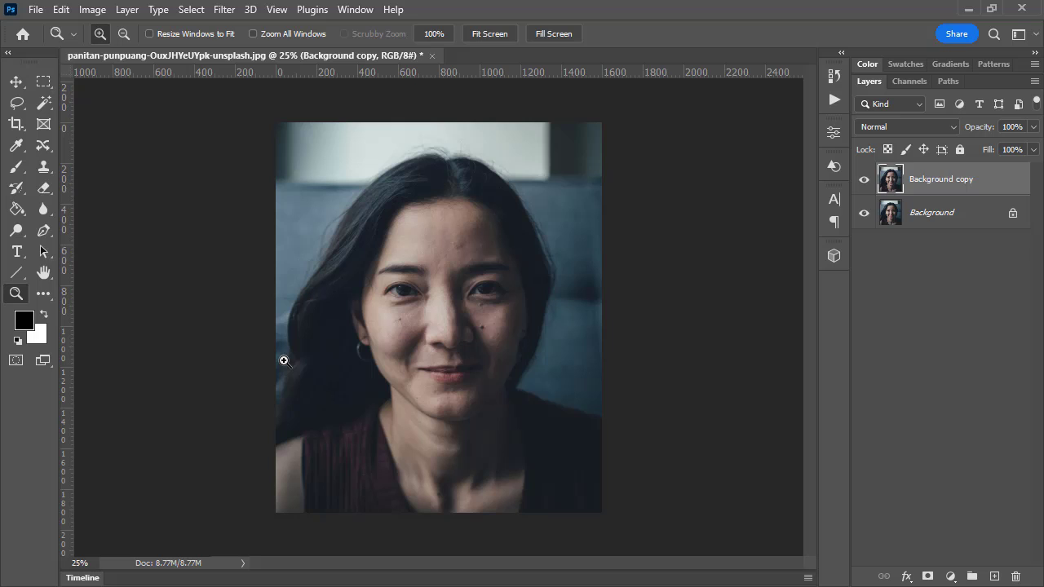
Duplicate the Background copy layer, with the view enlarged on the woman's face
left_click(490, 349)
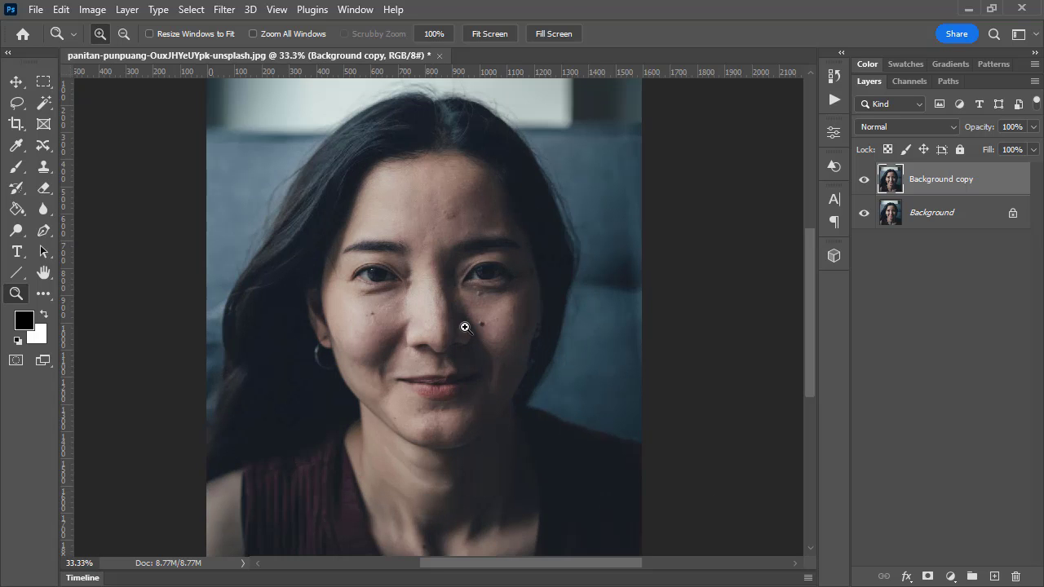
left_click(442, 308)
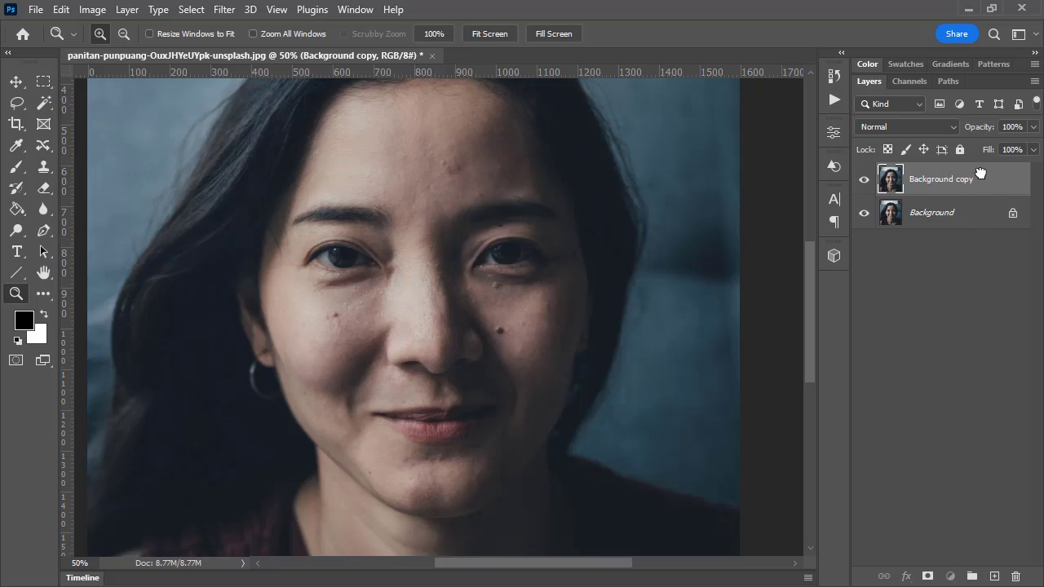
left_click_drag(995, 178, 1016, 576)
left_click_drag(945, 181, 996, 575)
key("ctrl+j")
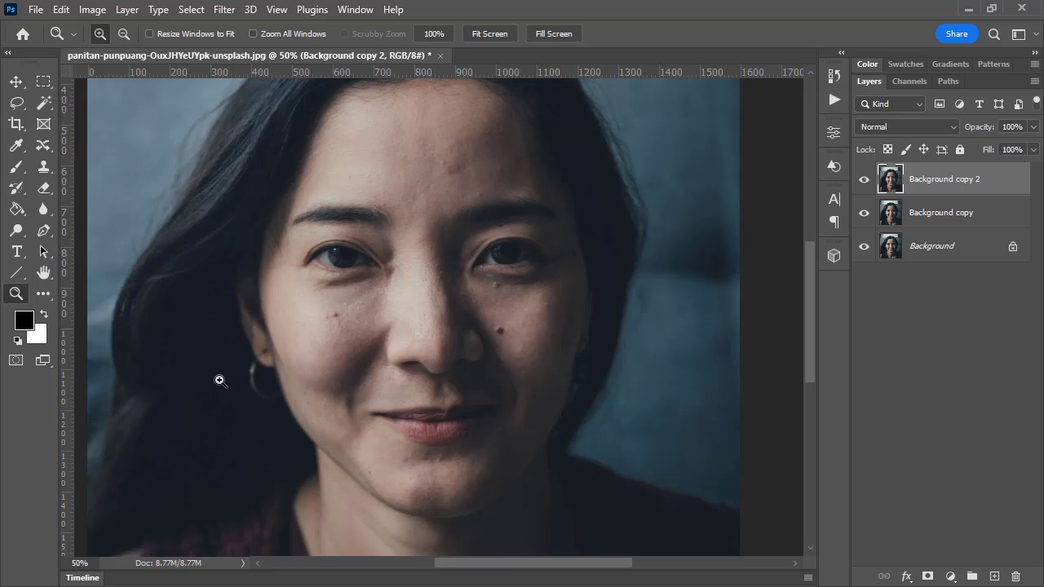
Try a Levels adjustment on the Background copy 2 layer with the black input at 13 and the white input at 239
left_click(93, 9)
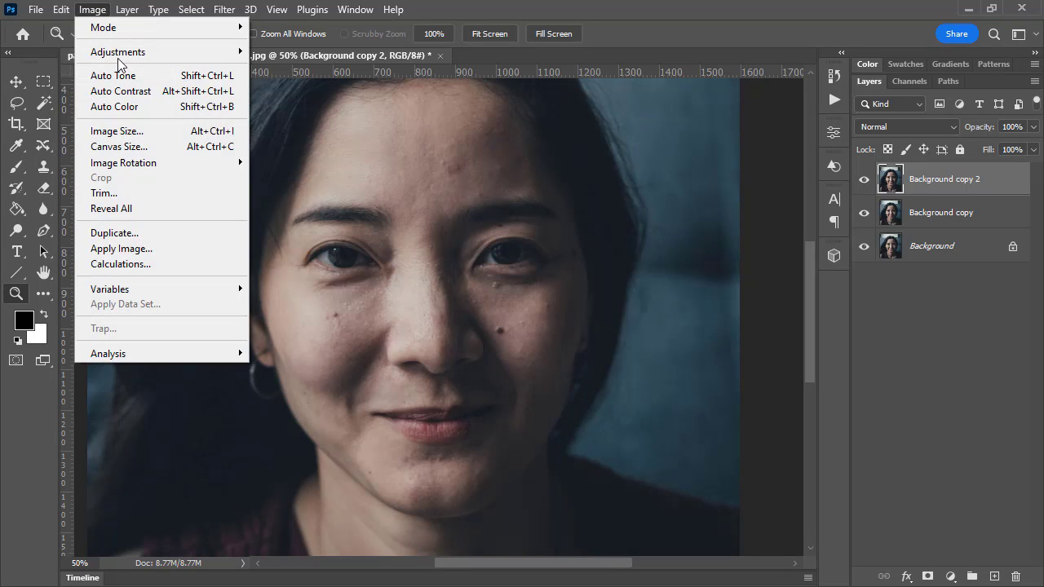
mouse_move(122, 52)
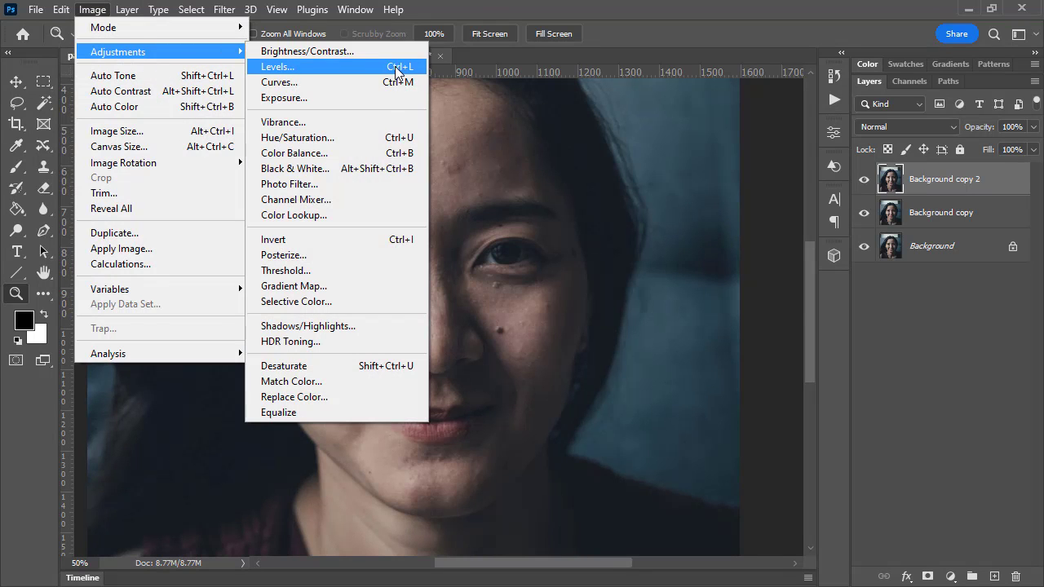
left_click(397, 67)
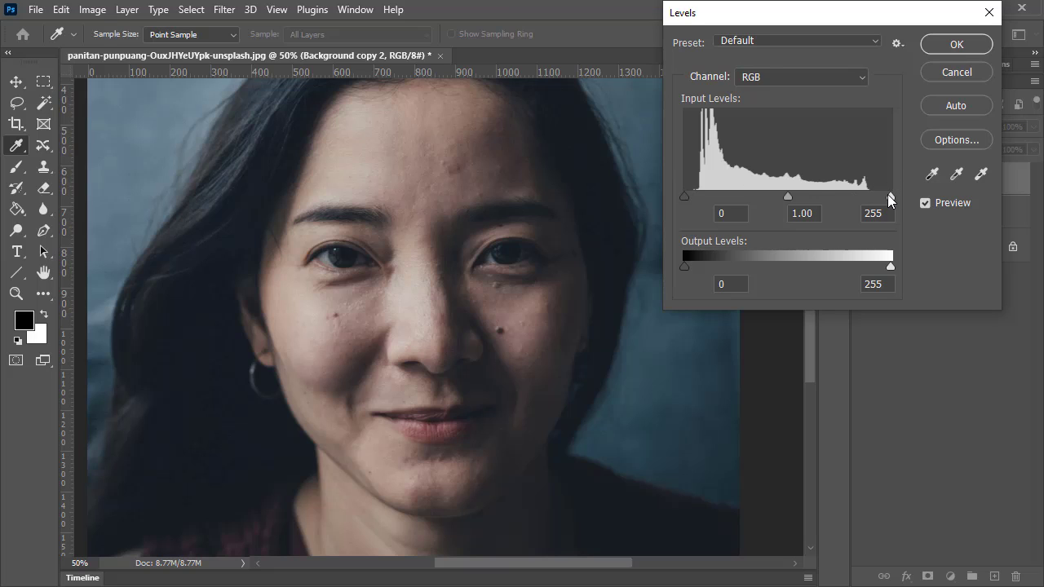
mouse_move(888, 196)
left_mouse_down()
mouse_move(864, 196)
mouse_move(878, 193)
left_mouse_up()
left_click_drag(684, 196, 695, 195)
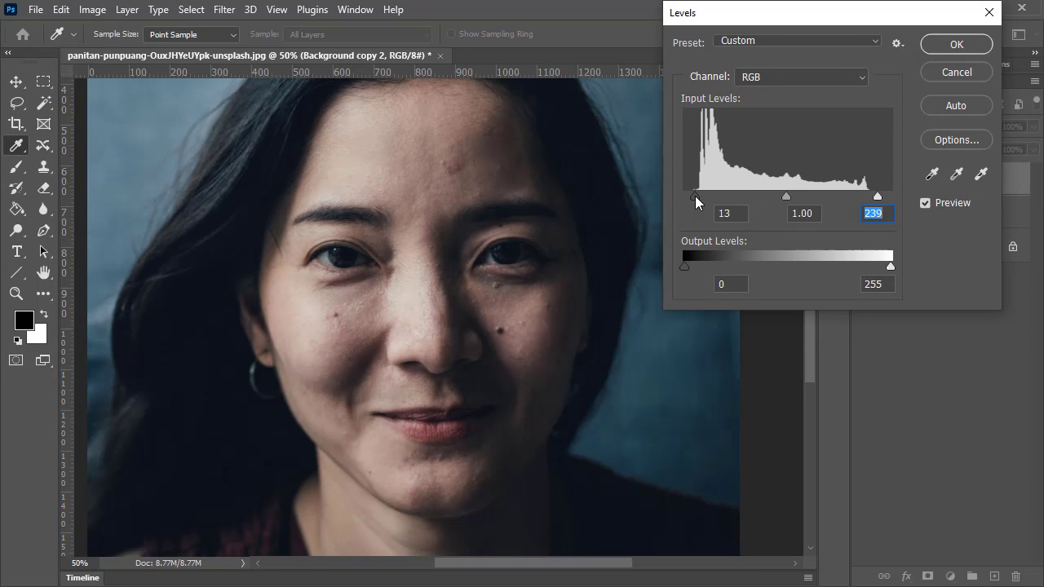
left_click(954, 73)
key("z")
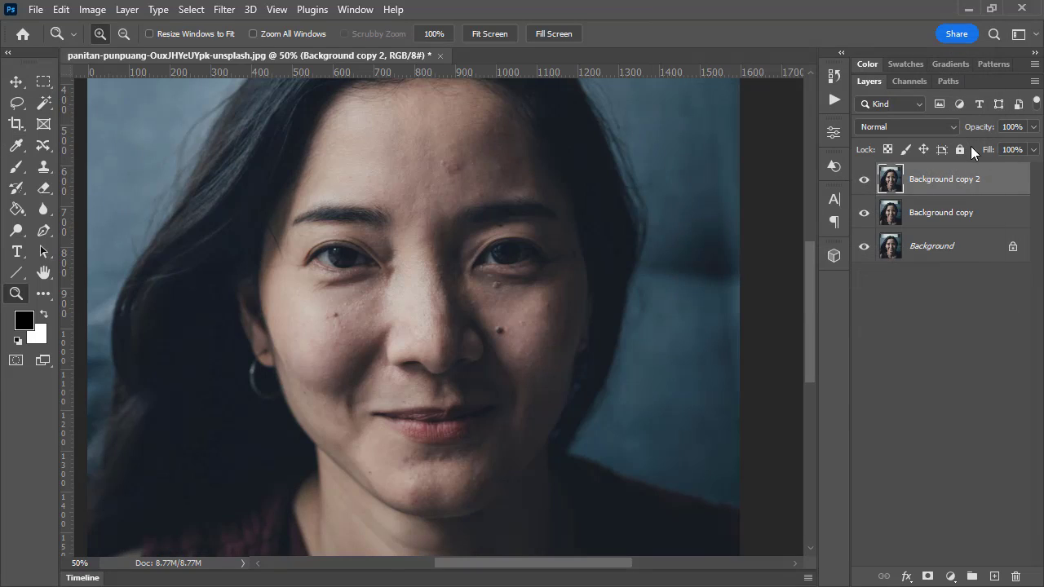
Try the Soft Light blend mode on the Background copy 2 layer and delete both copy layers
left_click(903, 127)
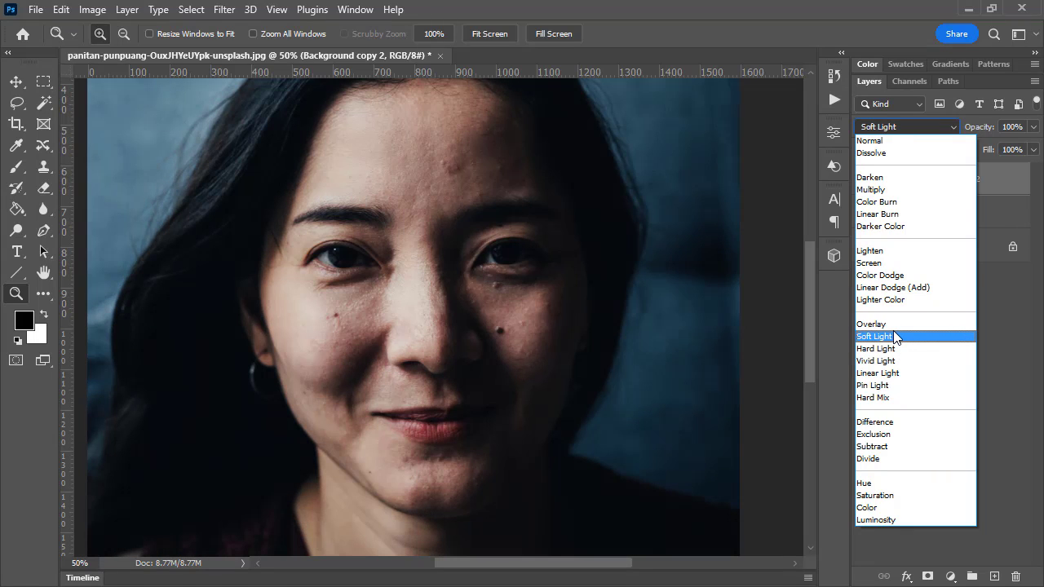
left_click(894, 335)
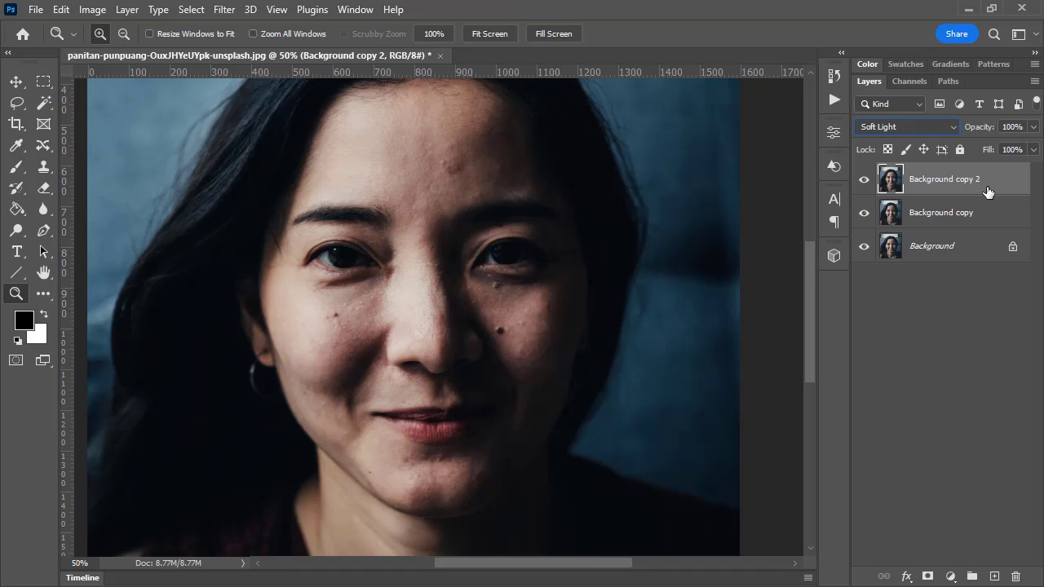
left_click_drag(987, 191, 1015, 576)
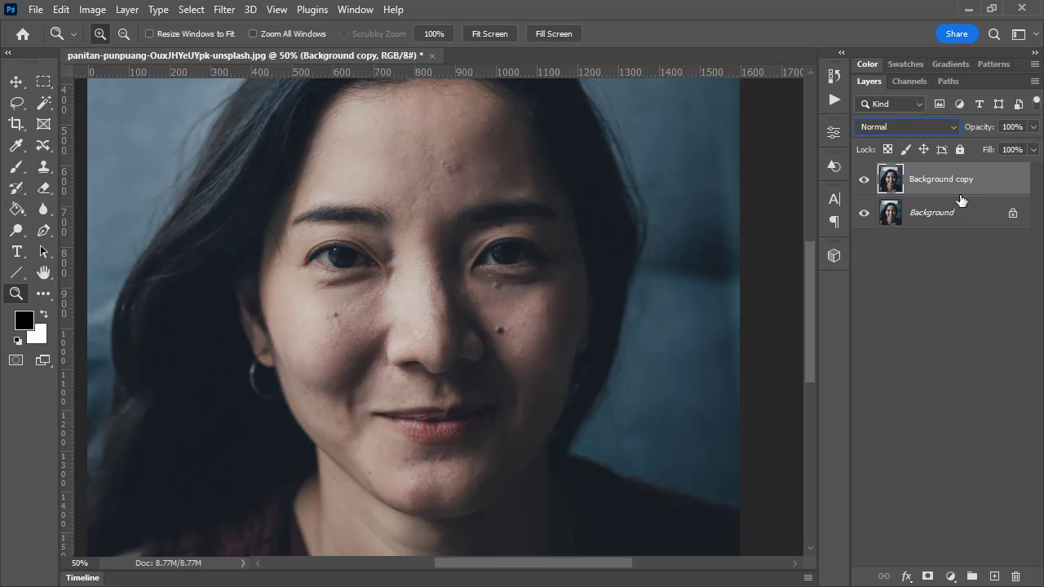
left_click_drag(972, 181, 1016, 576)
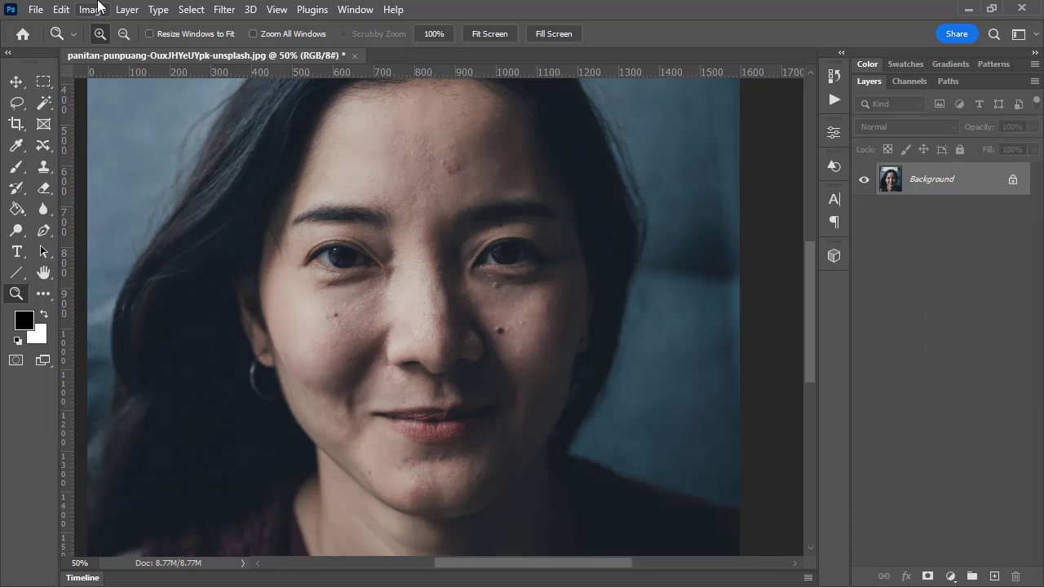
Try Apply Image on the Background layer with the blending set to Soft Light
left_click(93, 9)
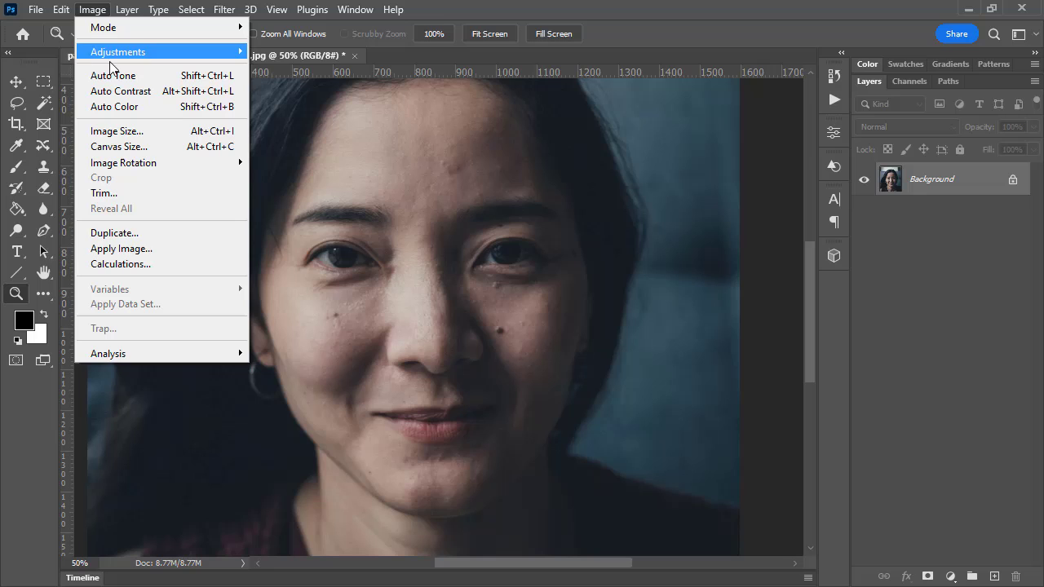
left_click(147, 255)
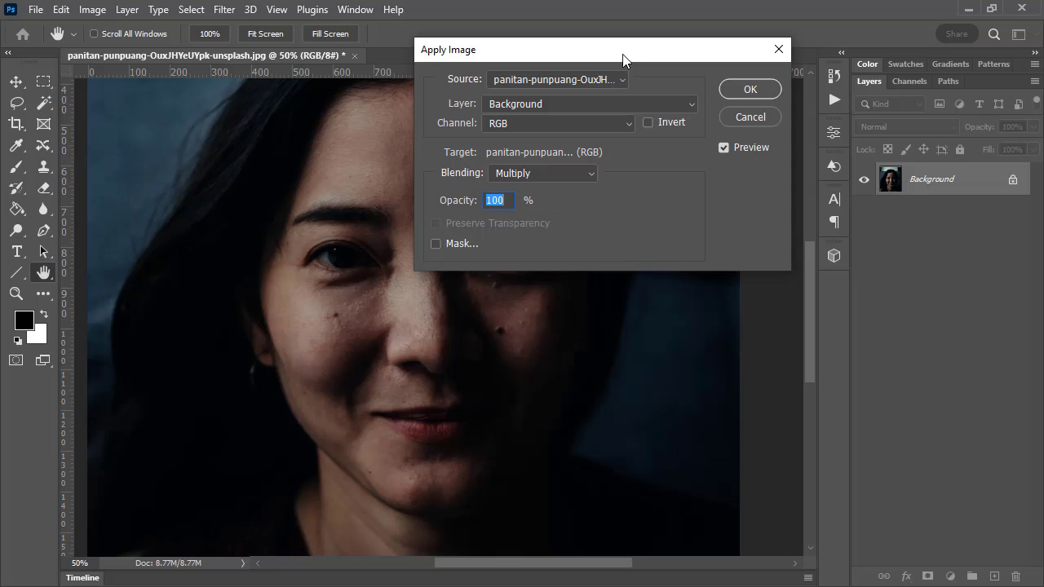
left_click_drag(625, 58, 761, 51)
left_click(689, 166)
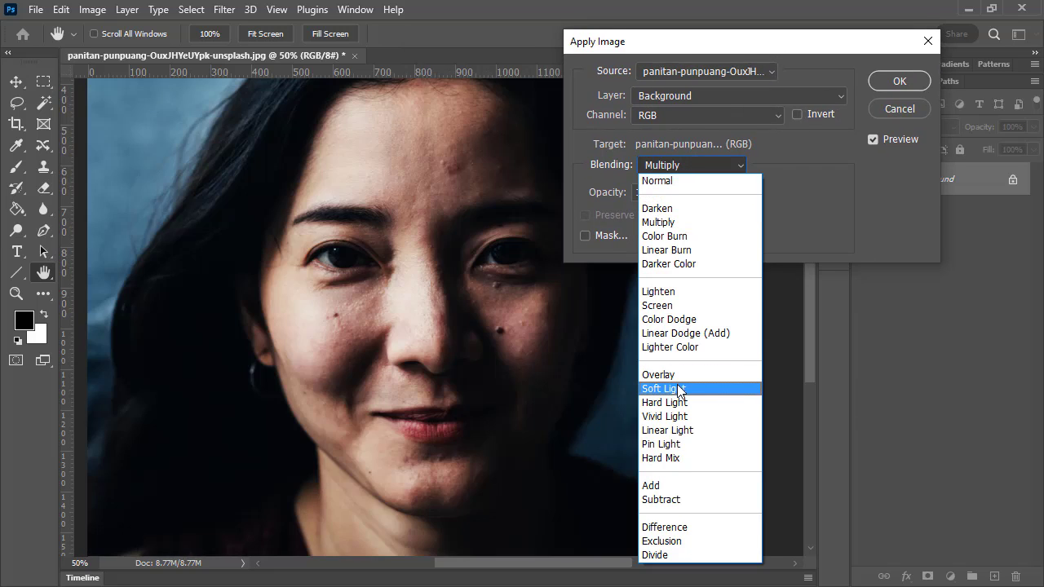
left_click(678, 389)
left_click_drag(721, 49, 775, 294)
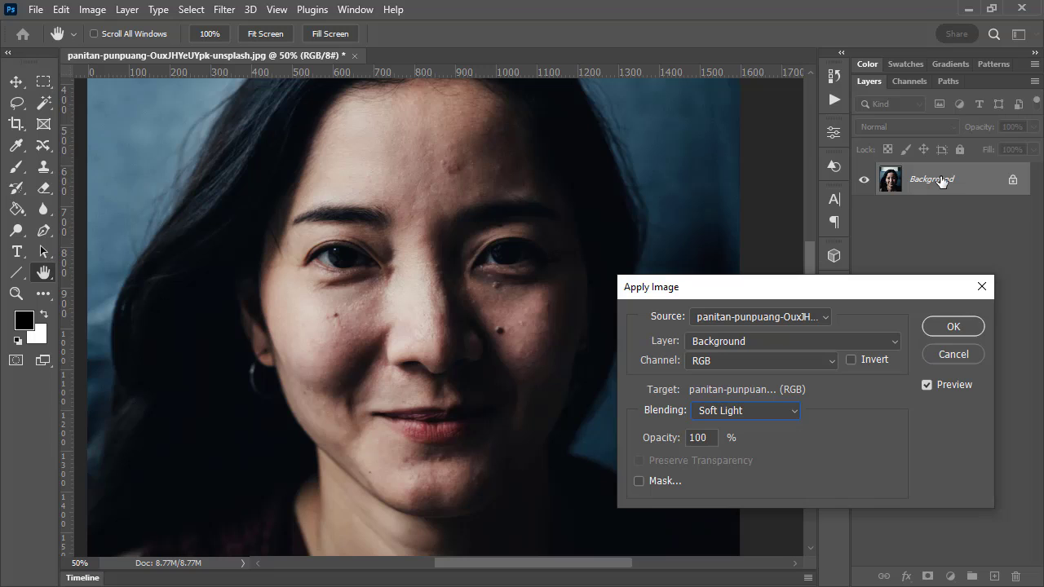
Set the Apply Image opacity to 20%, compare the image without the preview, and cancel the operation
left_click(645, 438)
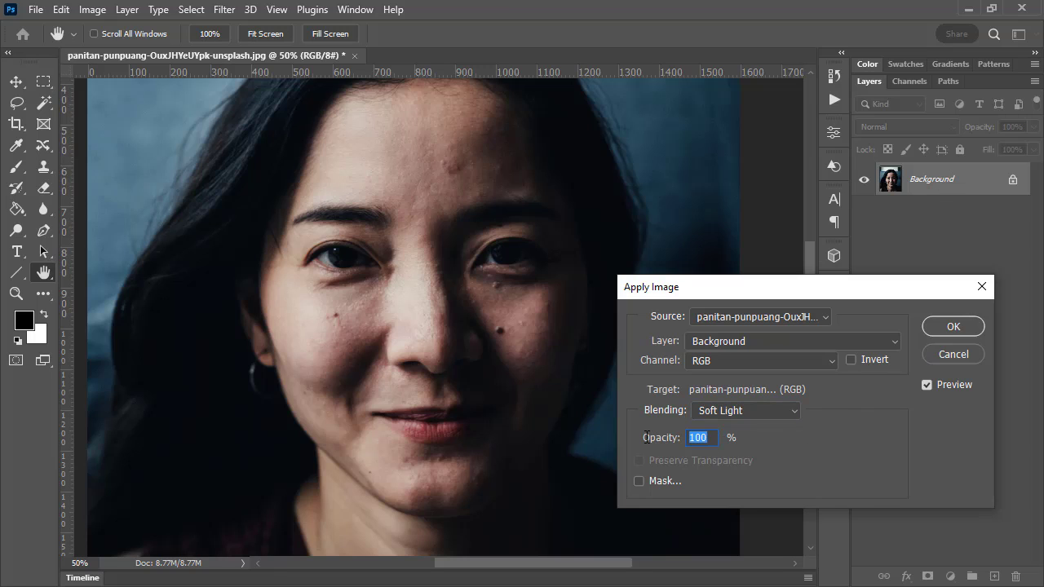
type("20")
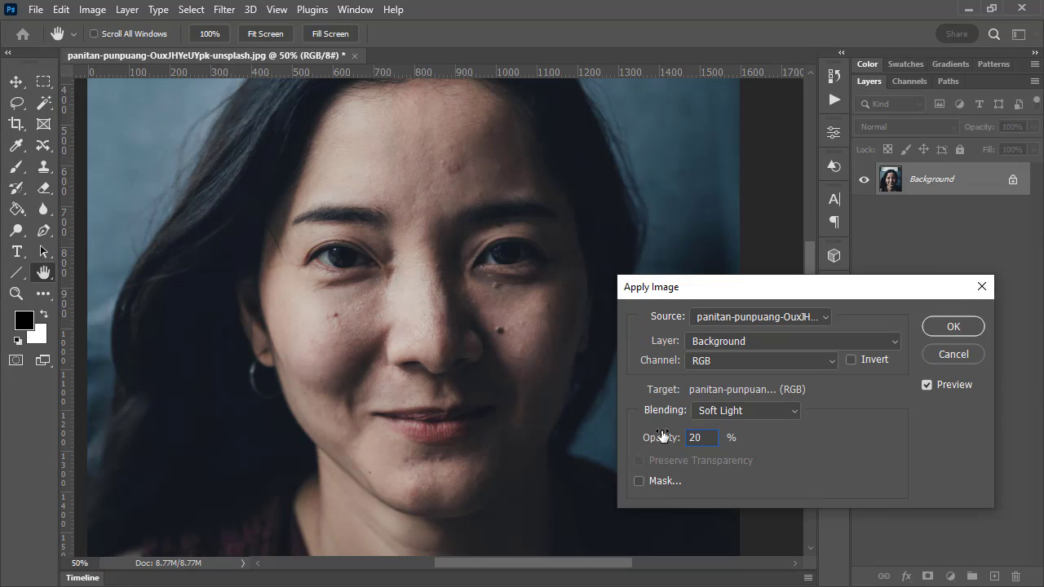
left_click(929, 385)
left_click(953, 354)
key("z")
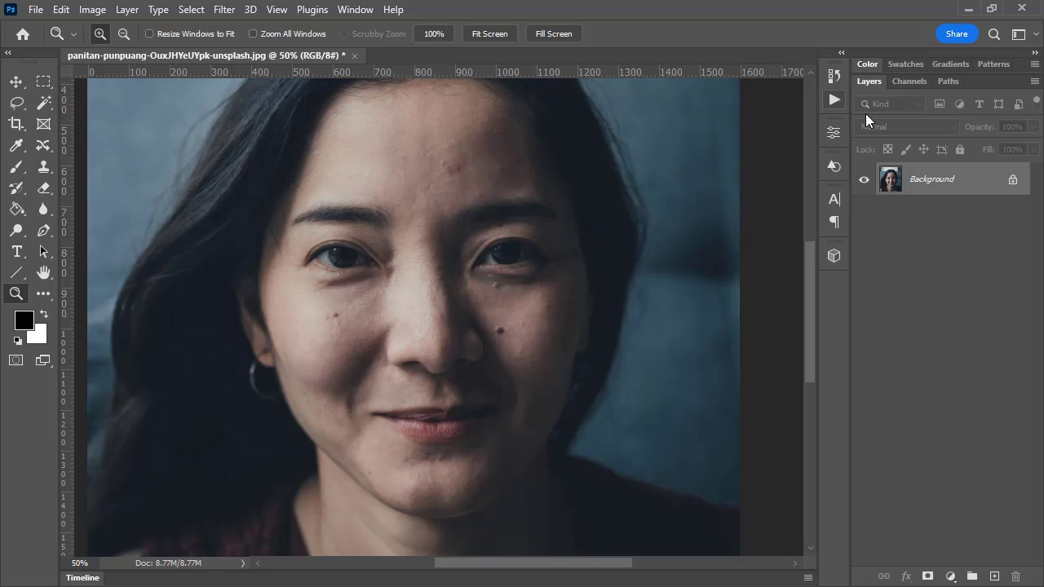
Duplicate the Background layer and apply a strong Gaussian Blur to the copy
left_click_drag(944, 181, 996, 570)
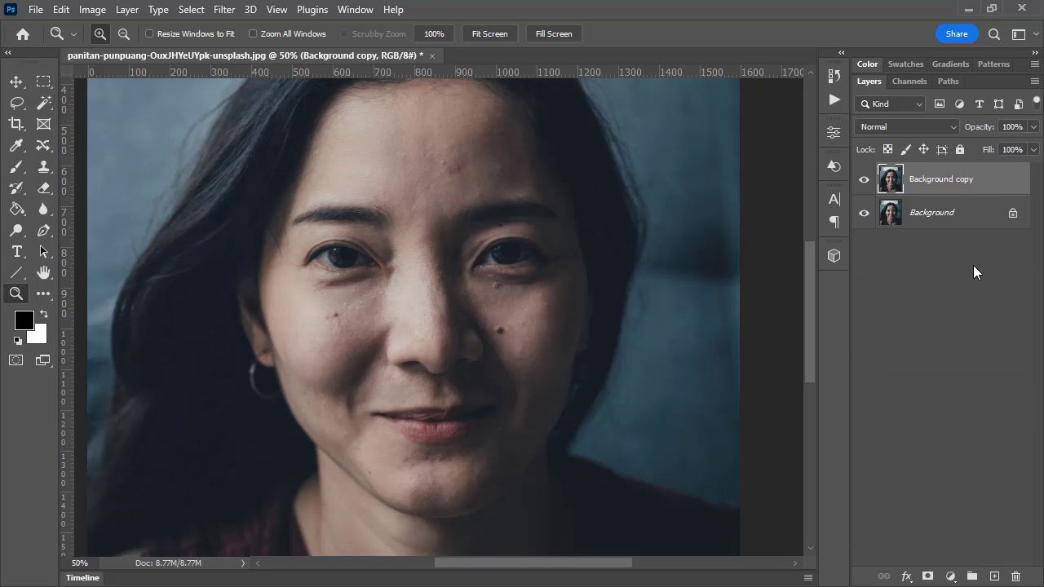
left_click(225, 9)
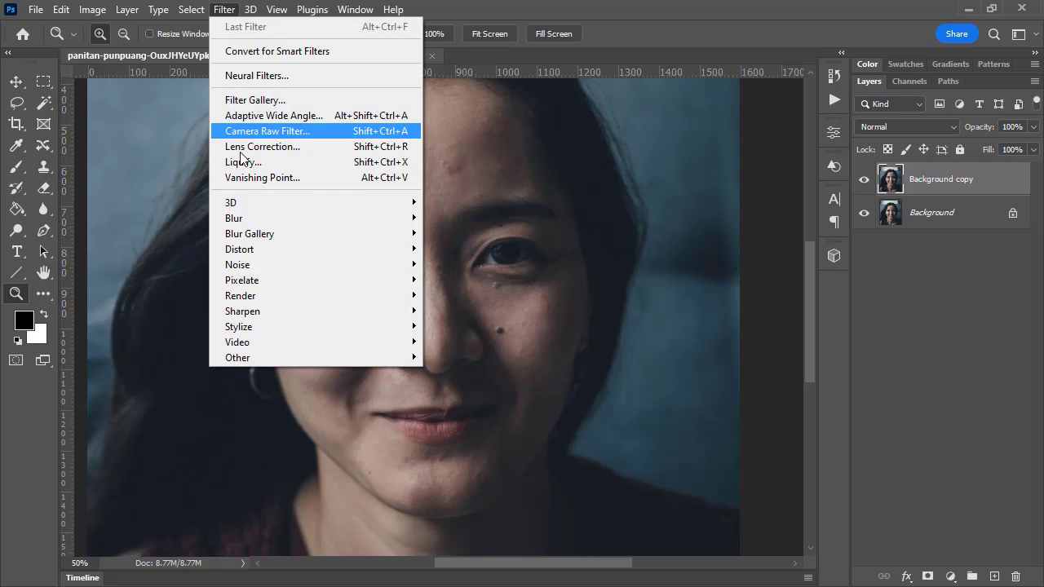
mouse_move(254, 252)
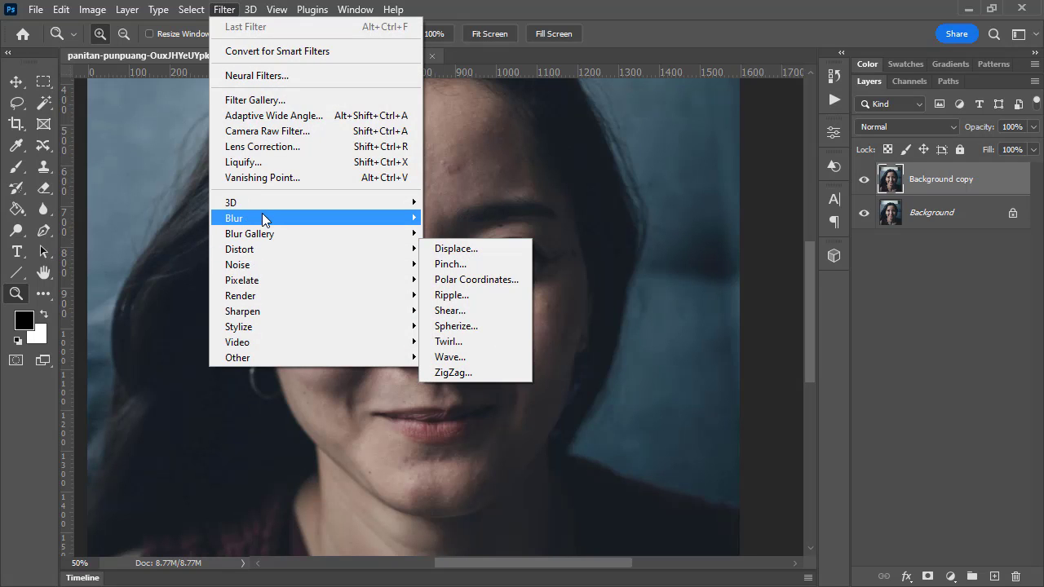
mouse_move(262, 213)
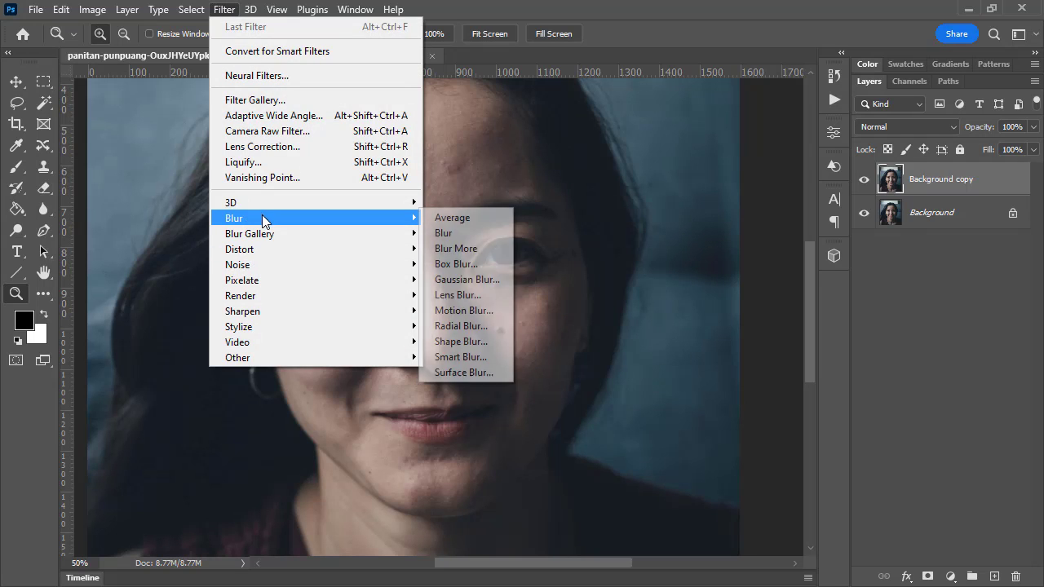
left_click(478, 279)
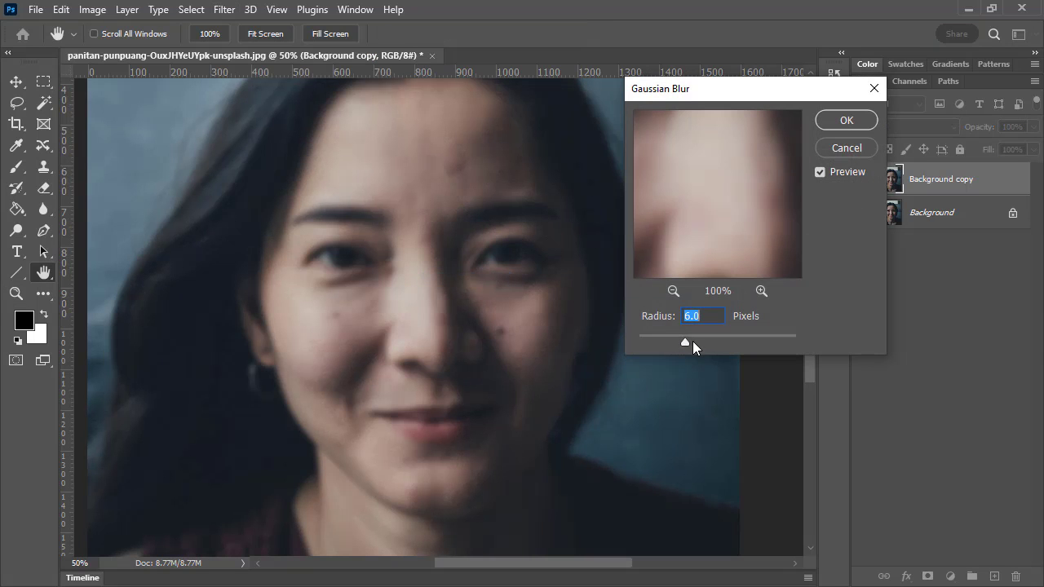
left_click(686, 341)
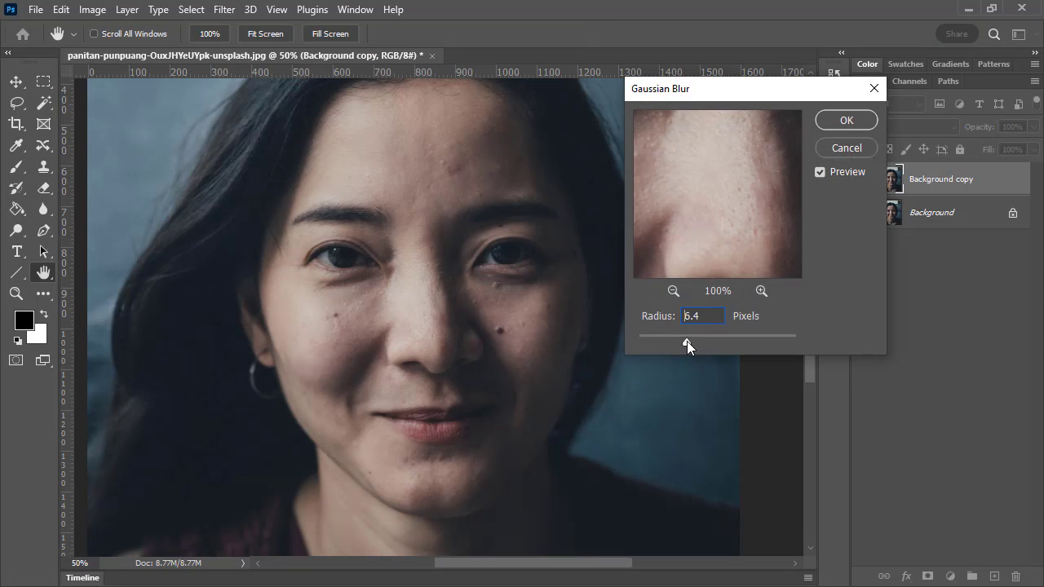
left_click_drag(687, 341, 695, 342)
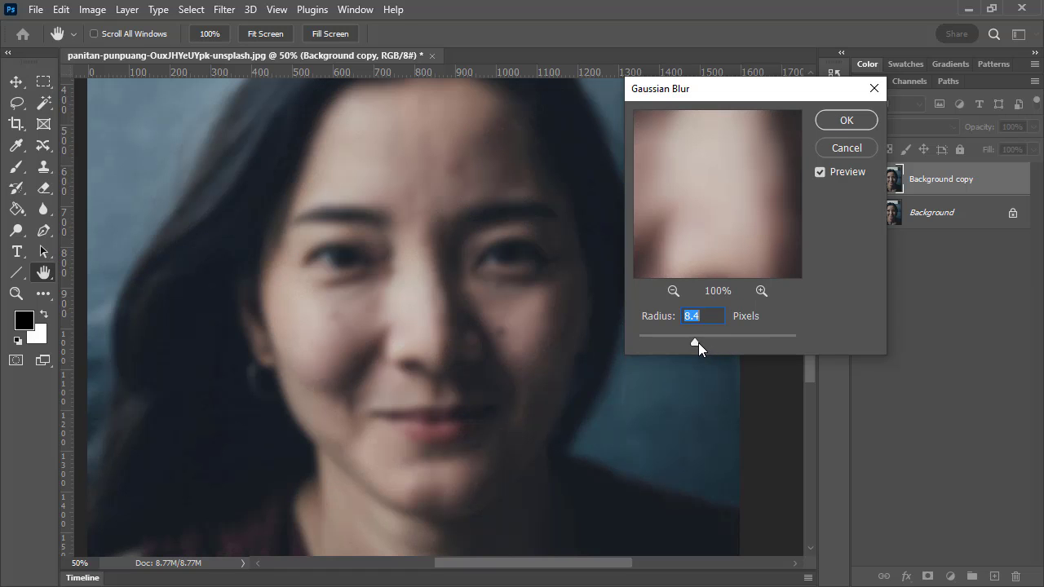
left_click_drag(698, 343, 701, 343)
left_click(847, 120)
key("z")
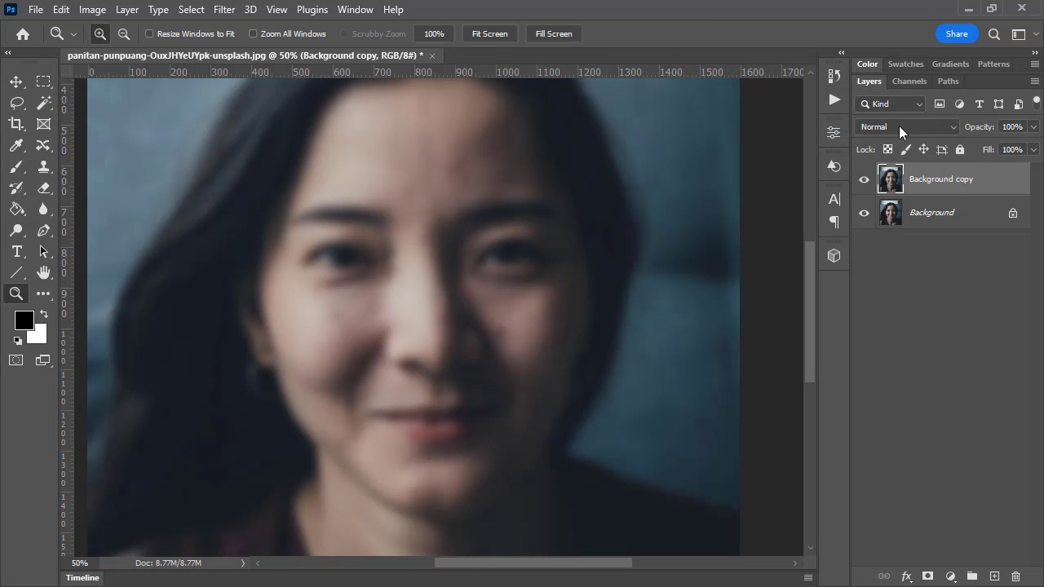
Try Soft Light blending at about 46% opacity on the blurred Background copy layer and delete that layer
left_click(899, 125)
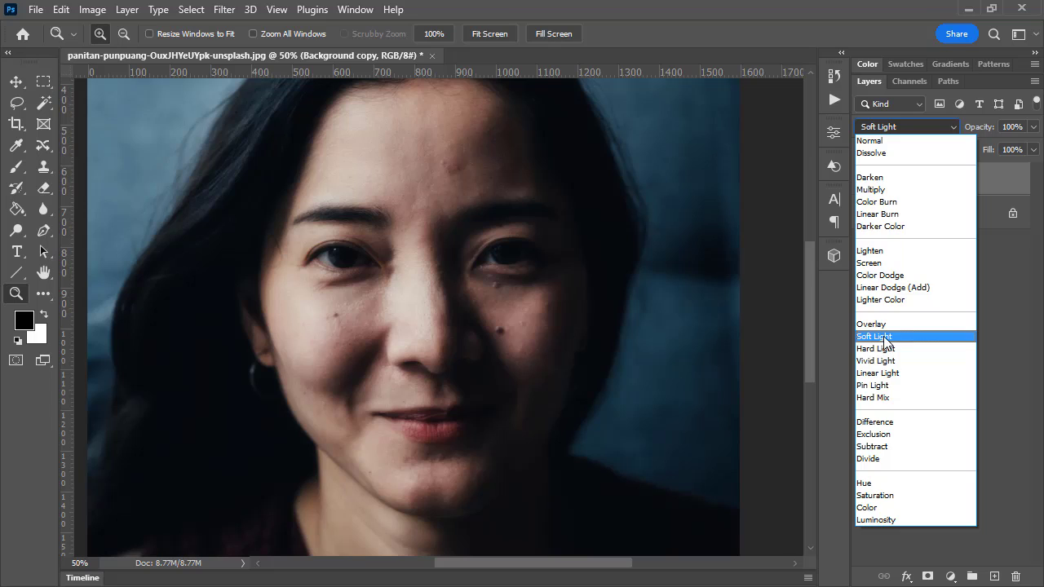
left_click(874, 337)
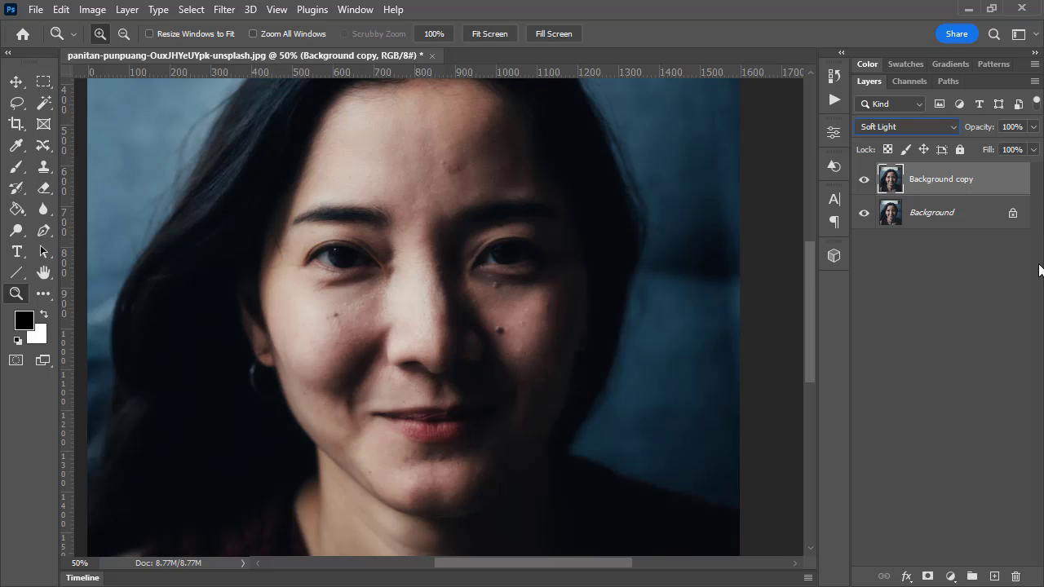
left_click(1034, 126)
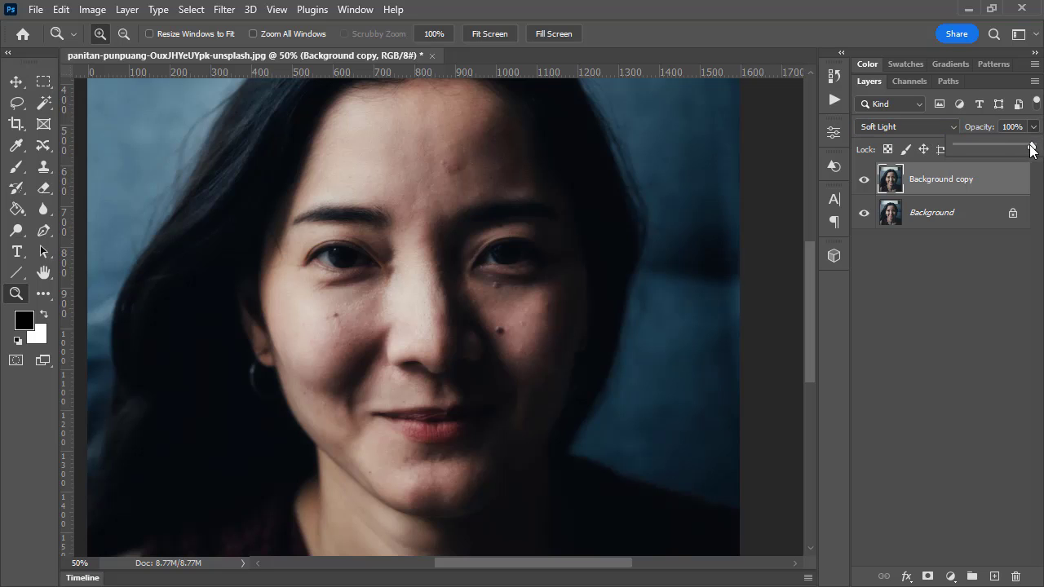
left_click_drag(1033, 148, 1010, 149)
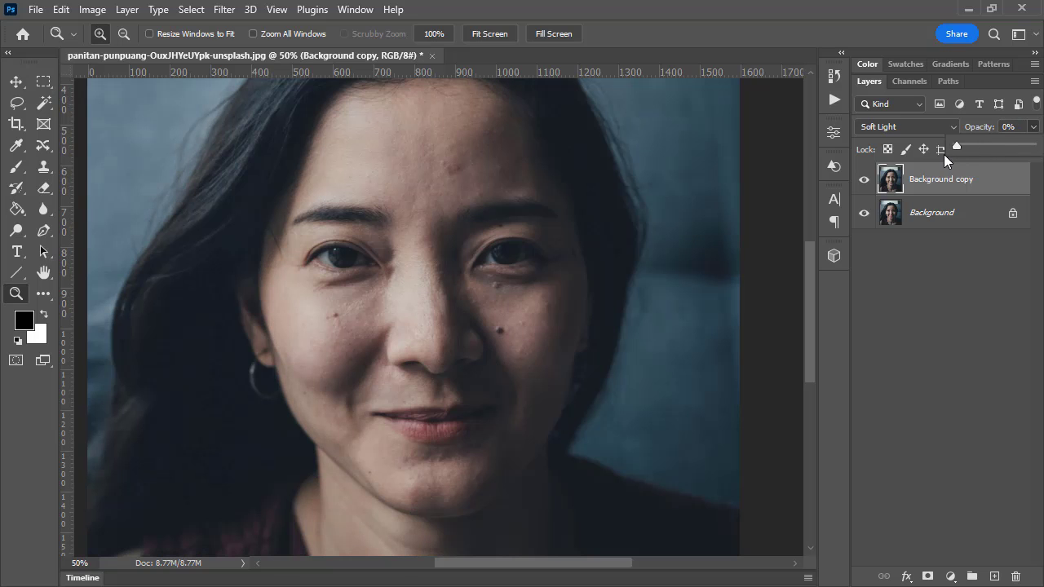
left_click_drag(944, 154, 988, 144)
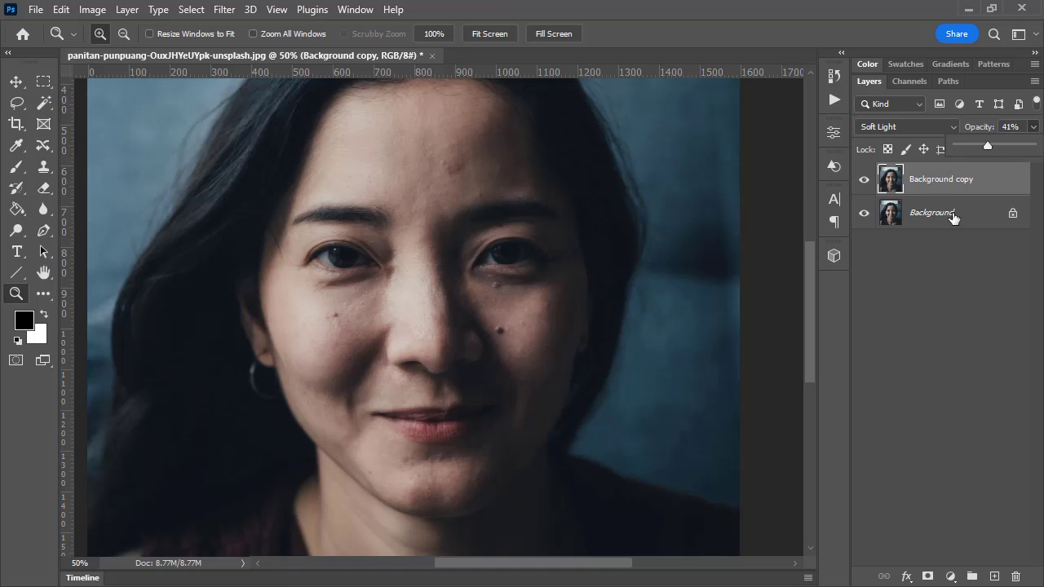
left_click_drag(958, 189, 1016, 577)
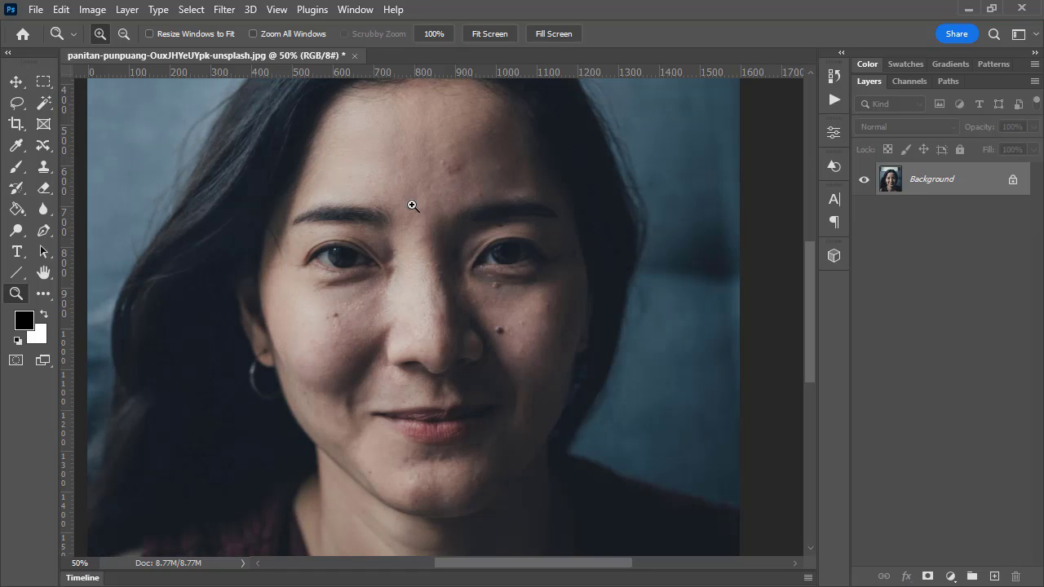
left_click(456, 177)
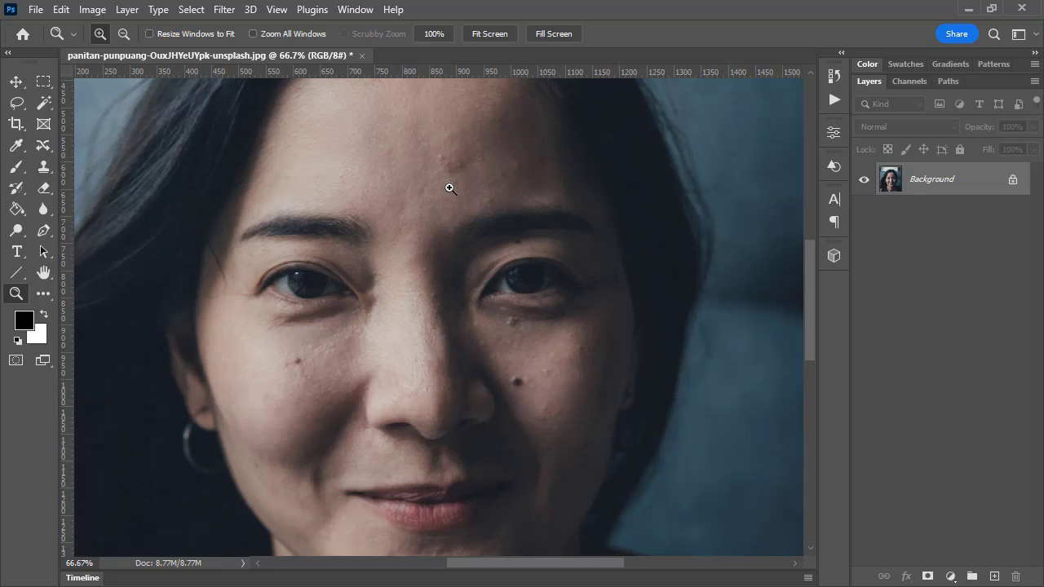
left_click(449, 188)
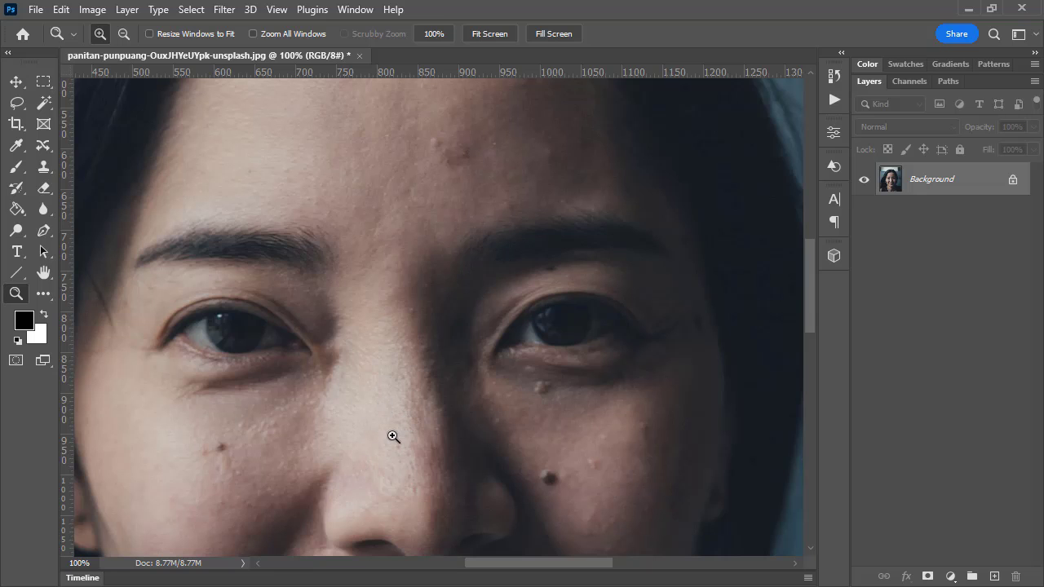
left_click_drag(392, 436, 413, 311)
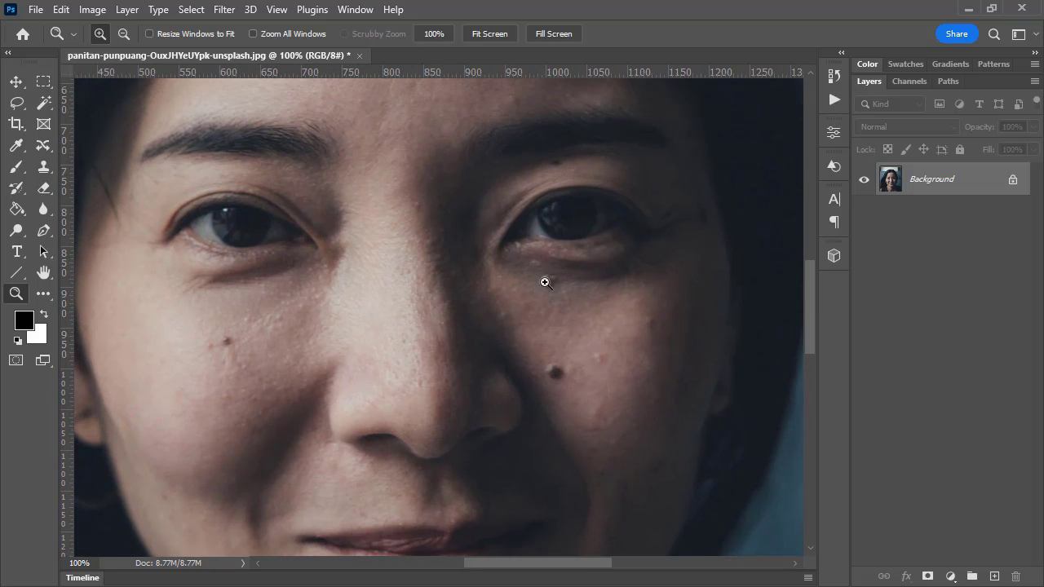
left_click(438, 271, "alt")
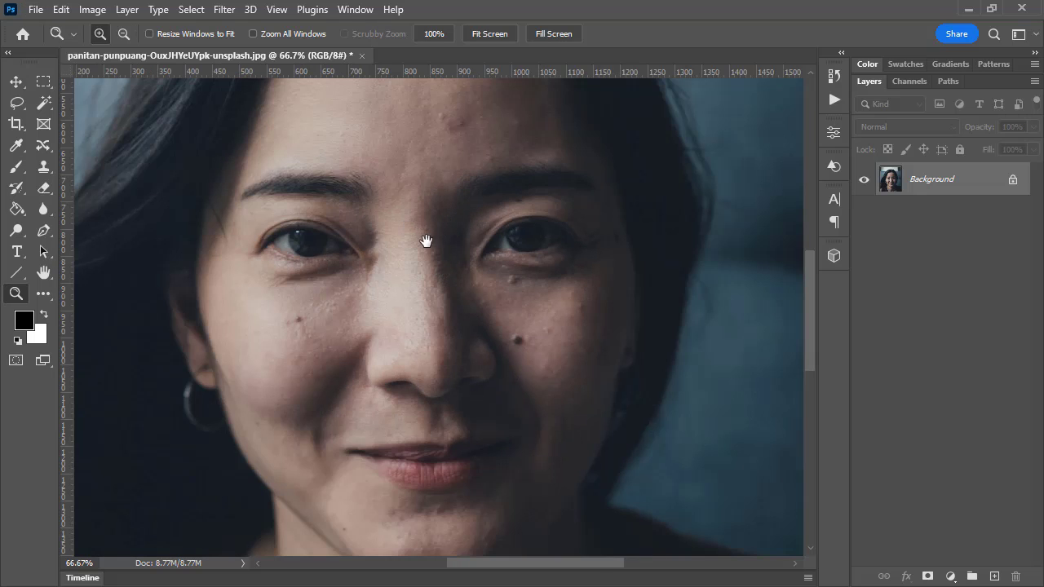
Examine the skin texture and the light and dark tones across the woman's forehead, eyes, nose and cheeks
left_click_drag(426, 240, 476, 229)
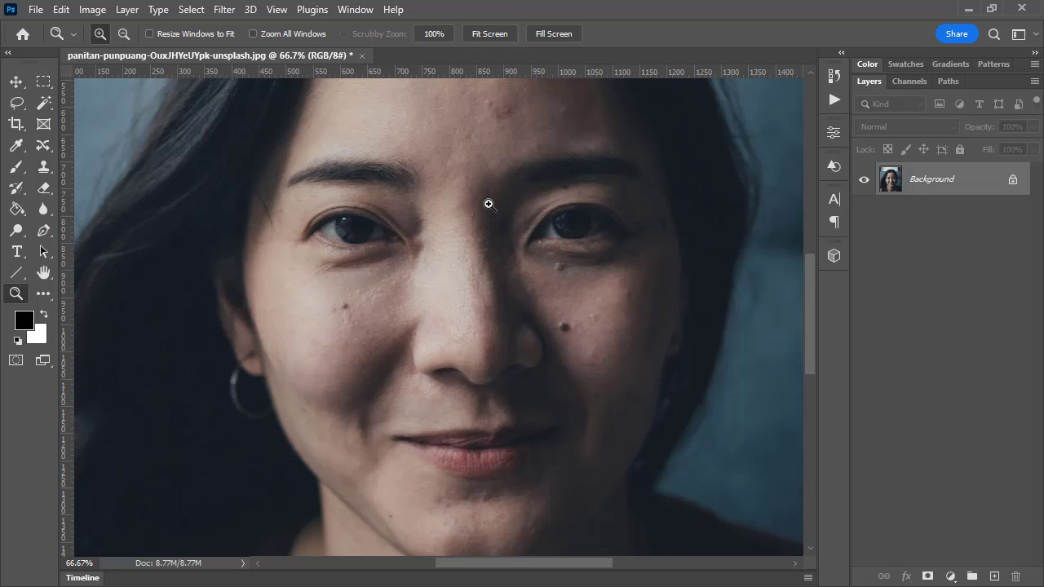
scroll(481, 222, "up", 2)
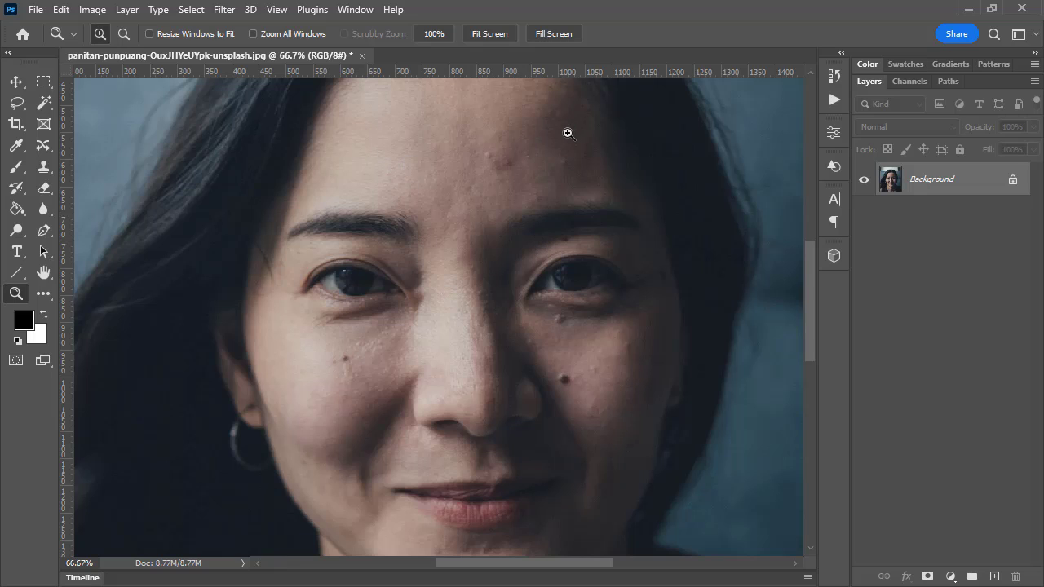
scroll(465, 336, "down", 1)
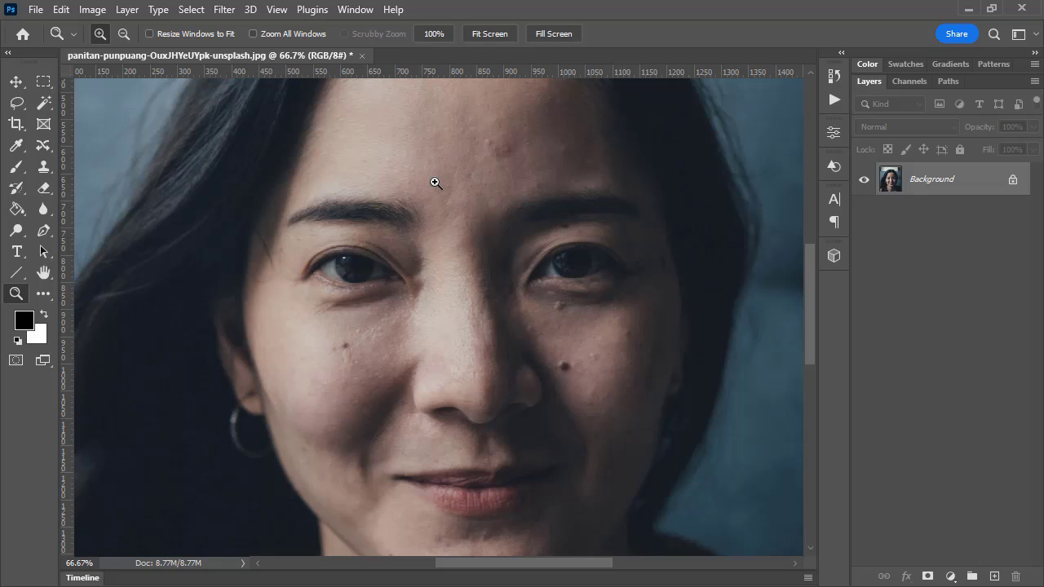
scroll(440, 171, "up", 1)
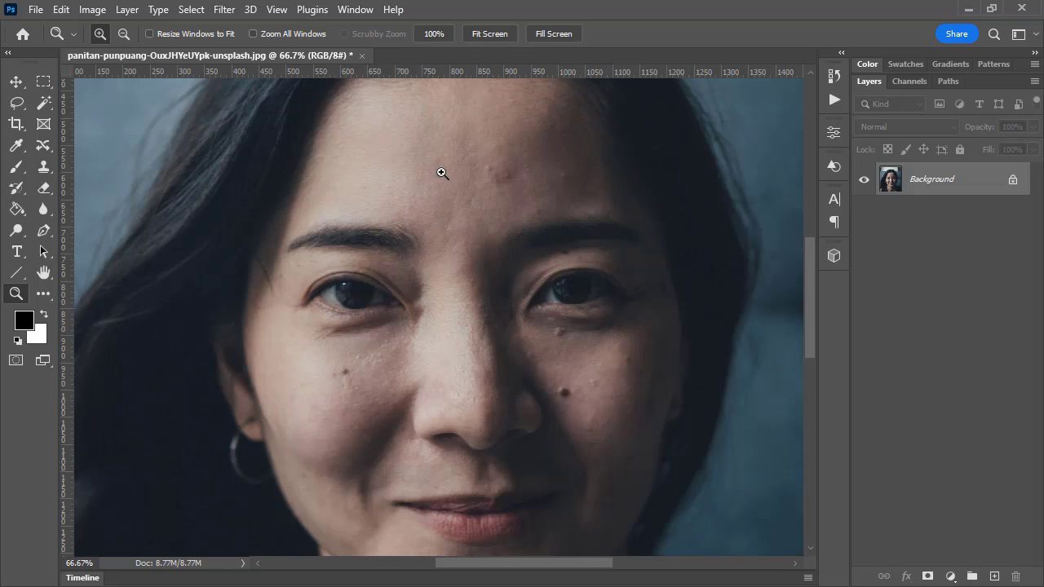
scroll(483, 193, "down", 2)
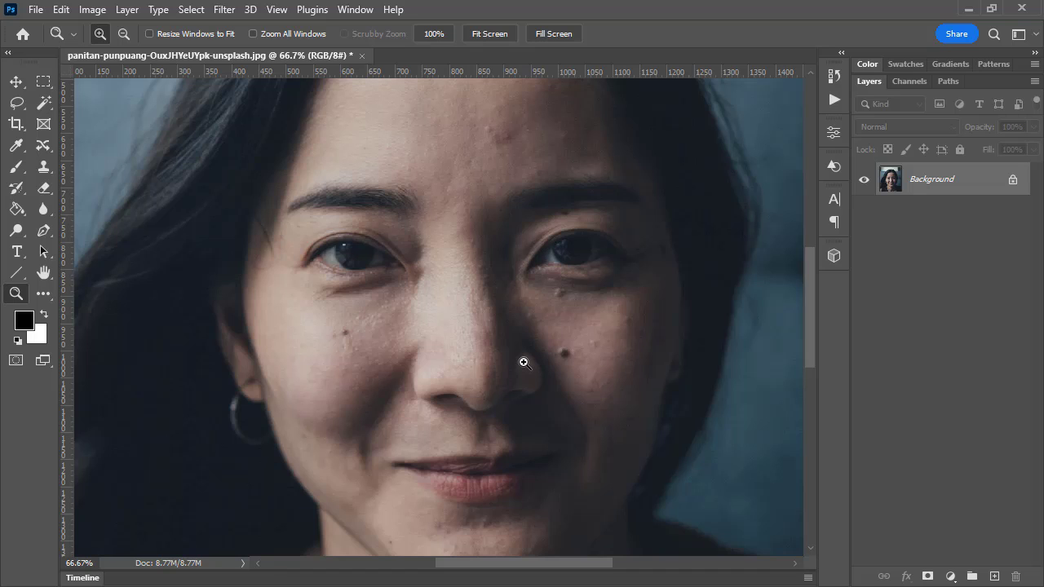
scroll(503, 362, "up", 2)
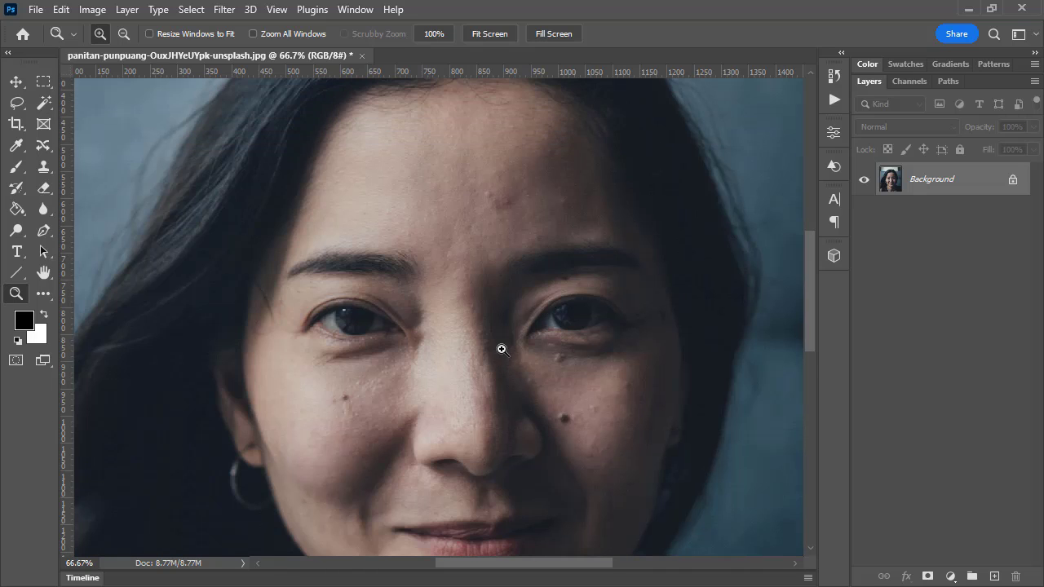
scroll(435, 195, "down", 1)
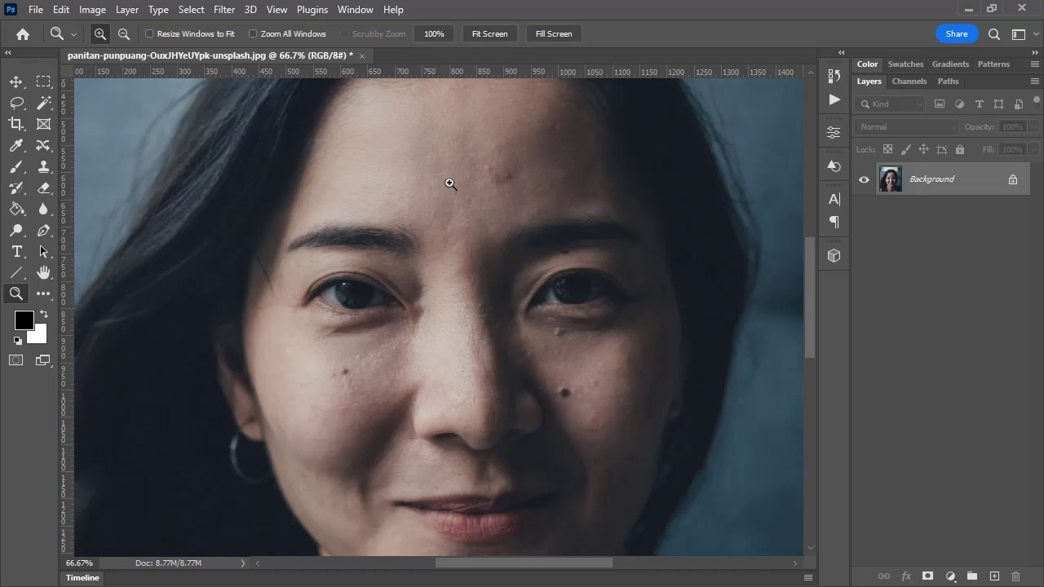
scroll(430, 269, "down", 1)
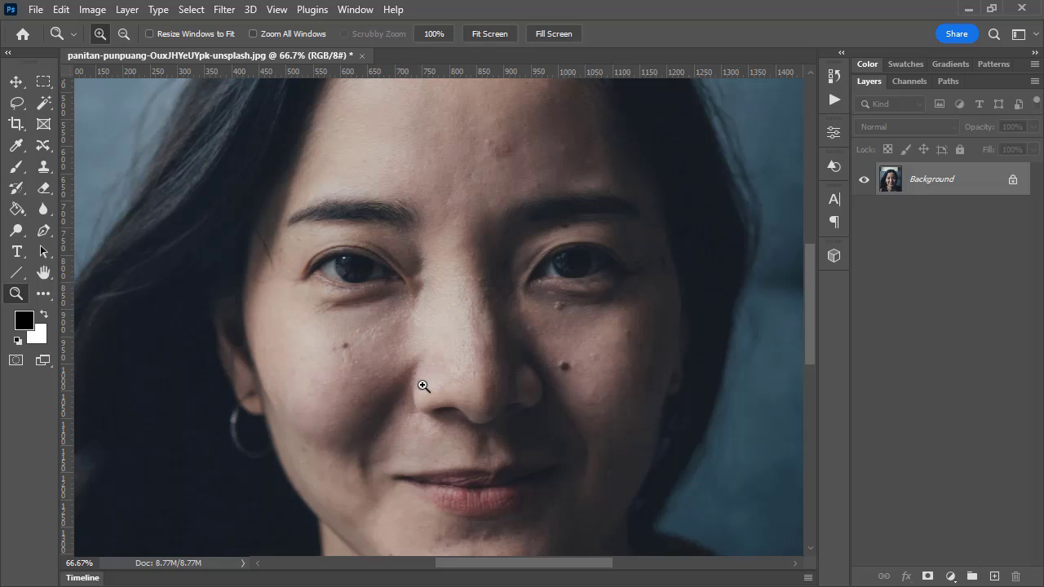
scroll(490, 236, "up", 1)
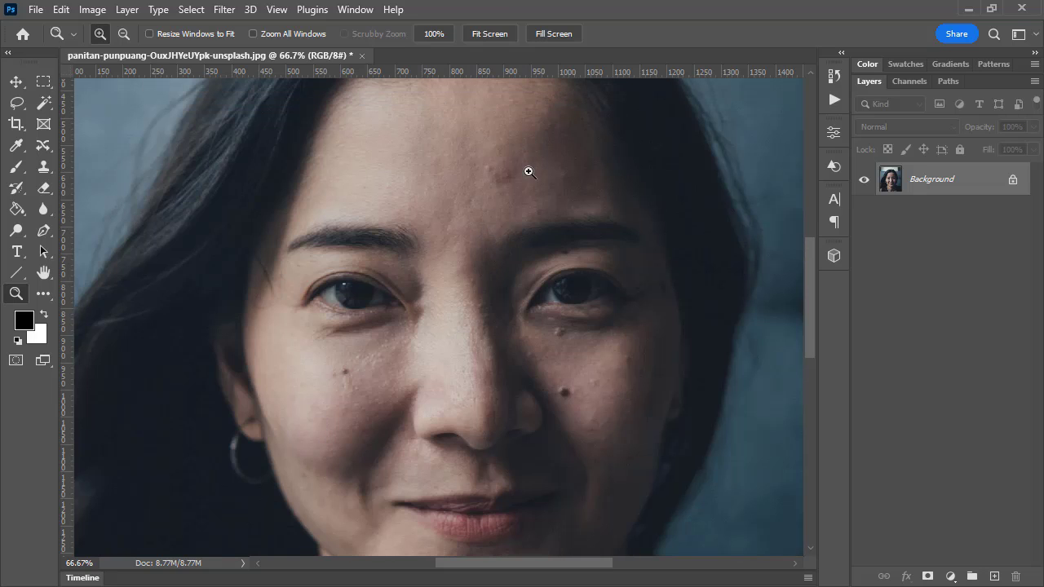
scroll(529, 167, "down", 1)
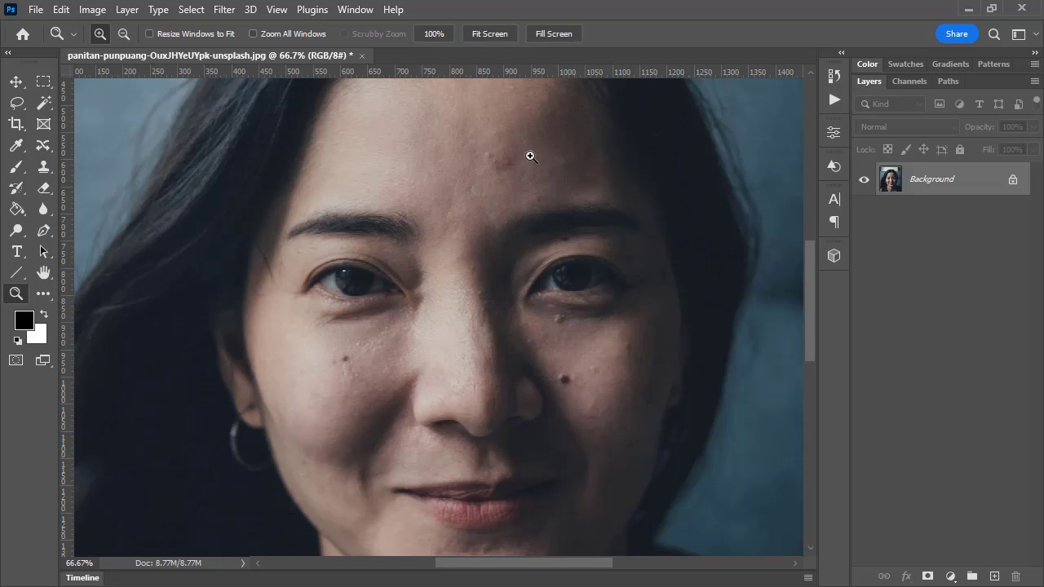
scroll(437, 321, "down", 1)
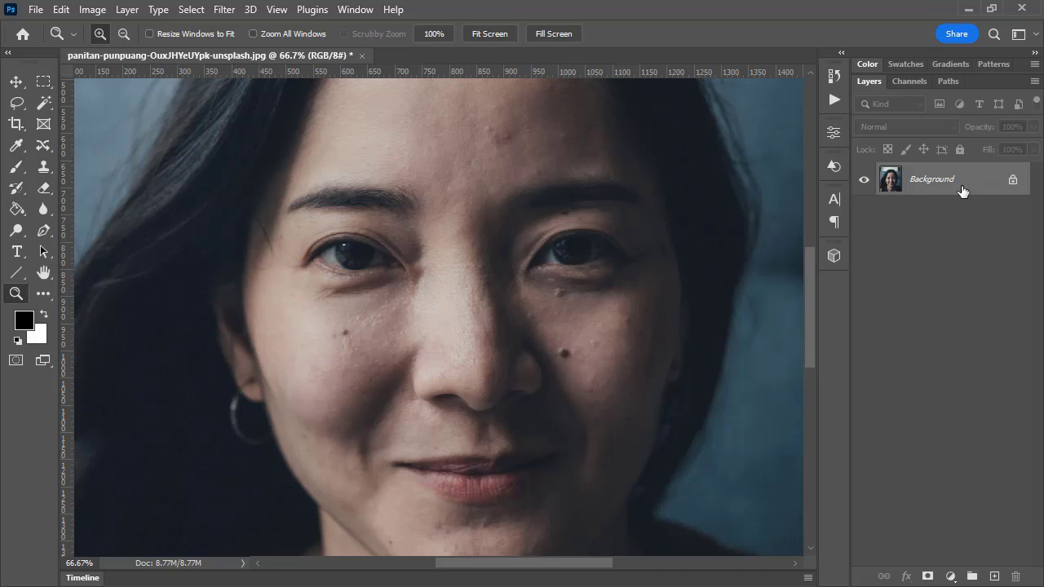
Make two copies of the Background layer and rename the uppermost copy "texture"
left_click_drag(963, 190, 995, 573)
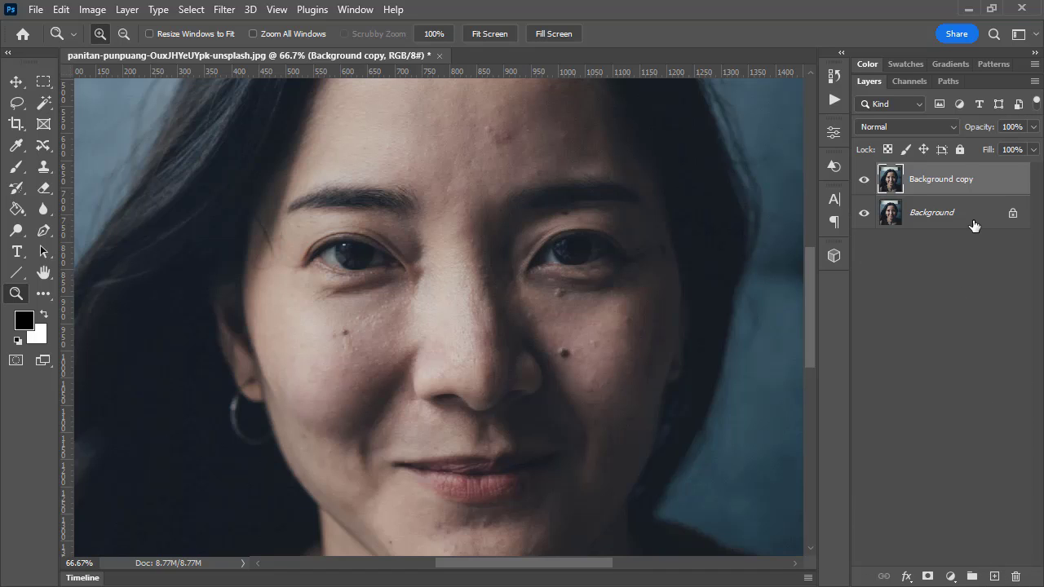
key("ctrl+j")
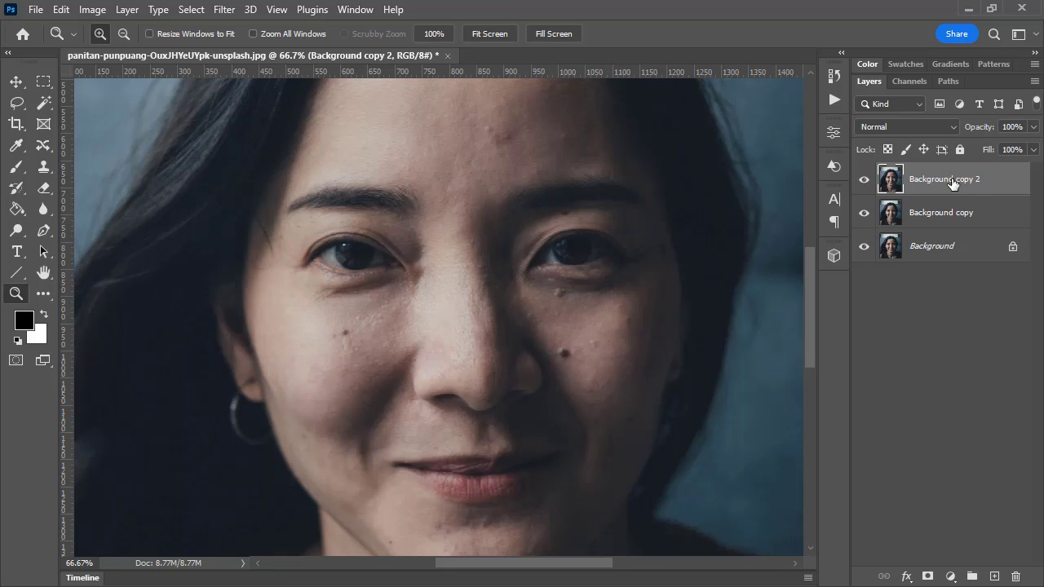
double_click(954, 178)
type("texture")
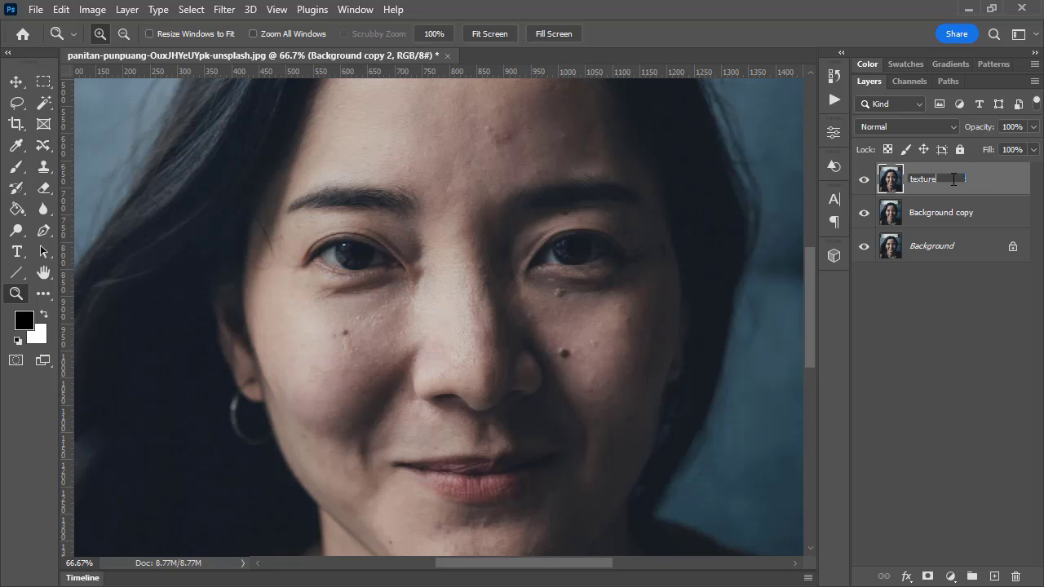
key("Return")
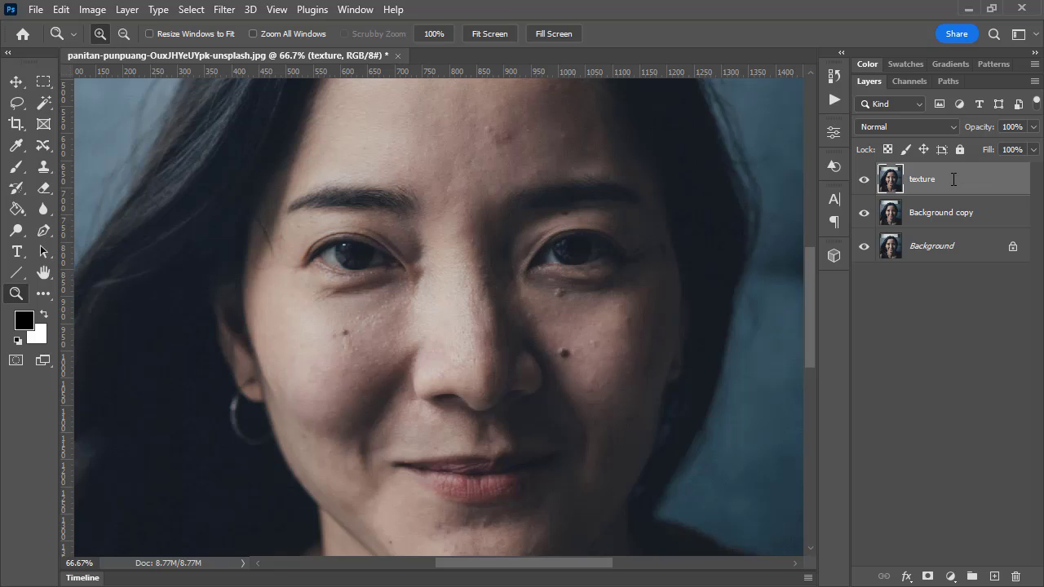
Rename the Background copy layer below the texture layer as "tone"
double_click(940, 213)
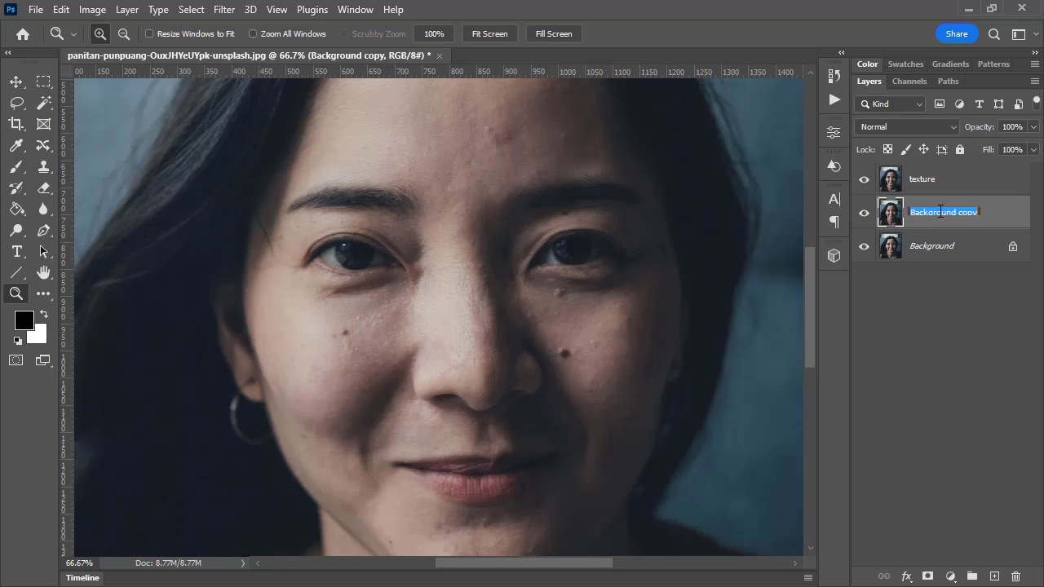
type("tone")
key("Return")
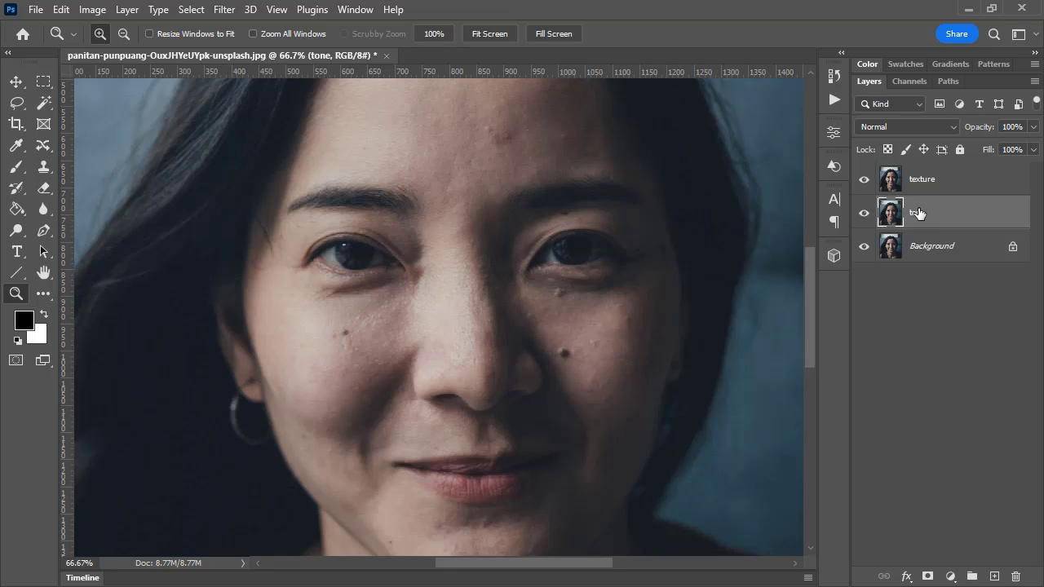
Hide the texture layer and apply a Gaussian Blur with a 6-pixel radius to the tone layer
left_click(865, 179)
left_click(224, 10)
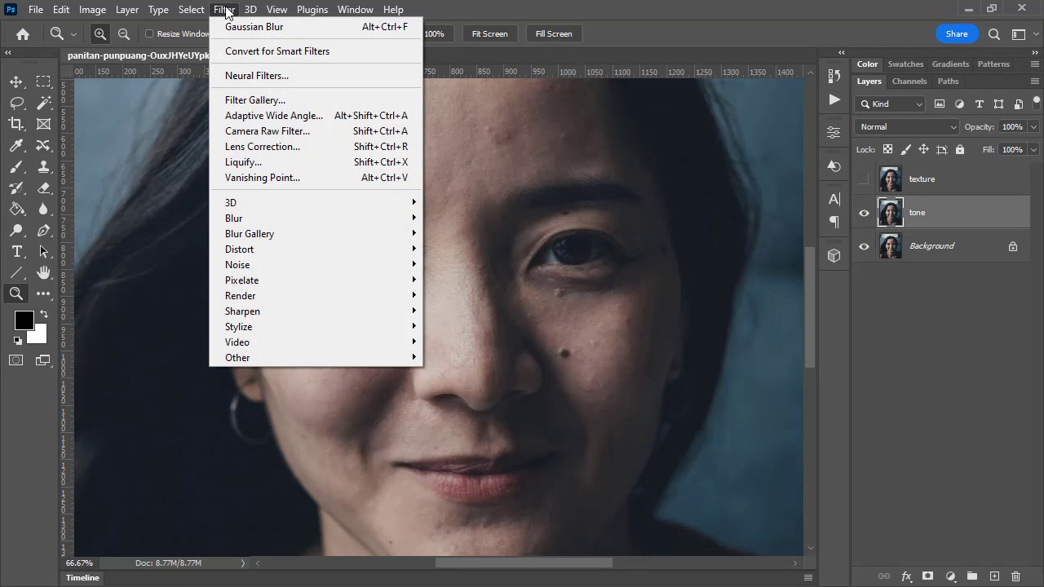
mouse_move(250, 218)
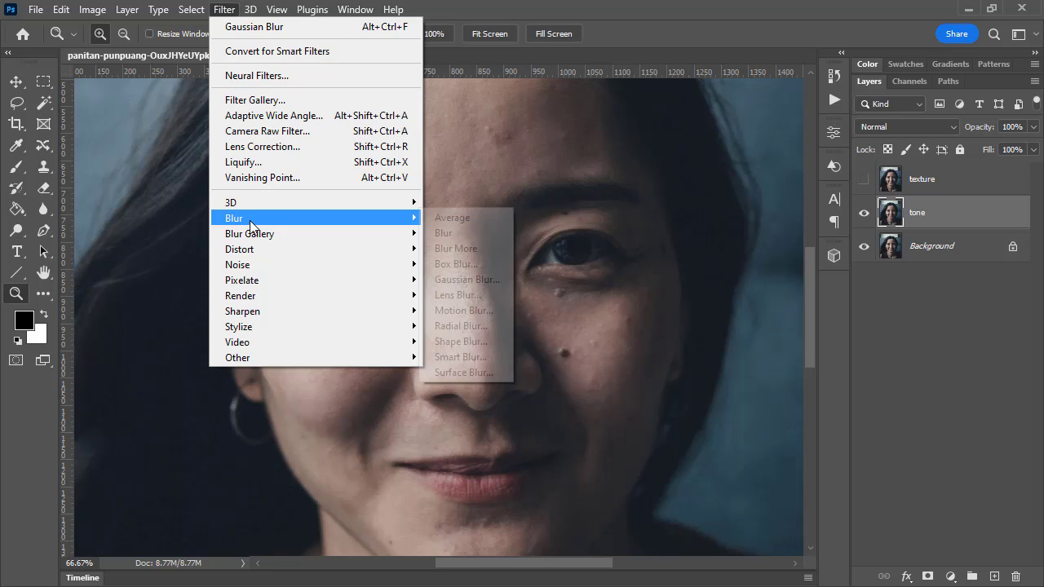
left_click(486, 282)
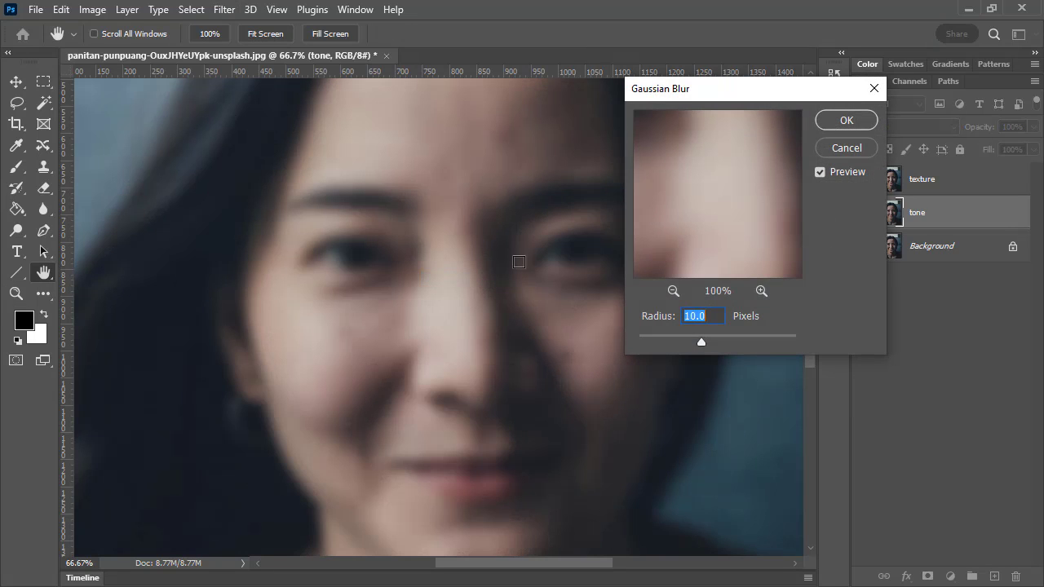
type("6")
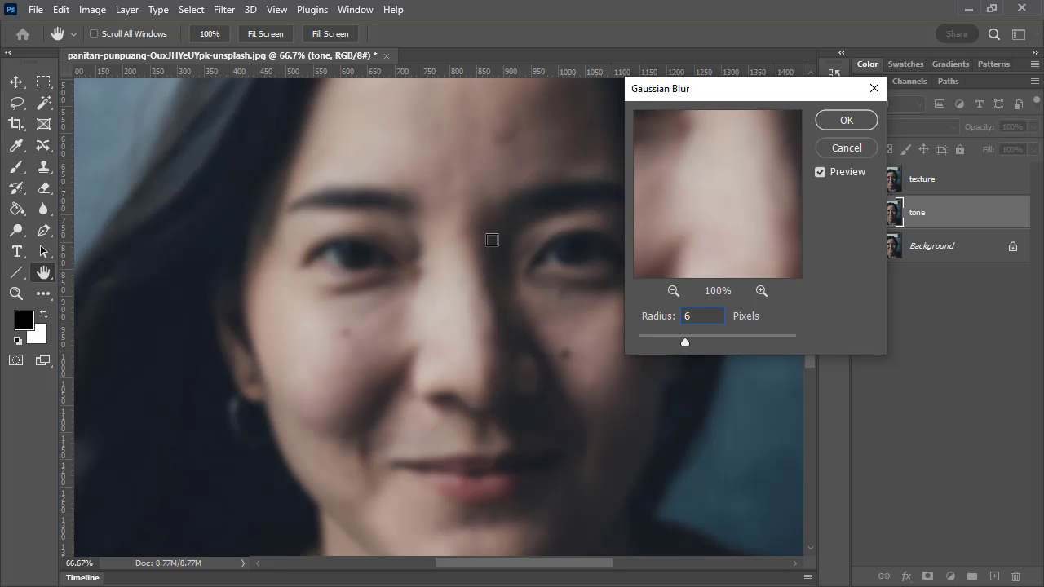
left_click(845, 121)
key("z")
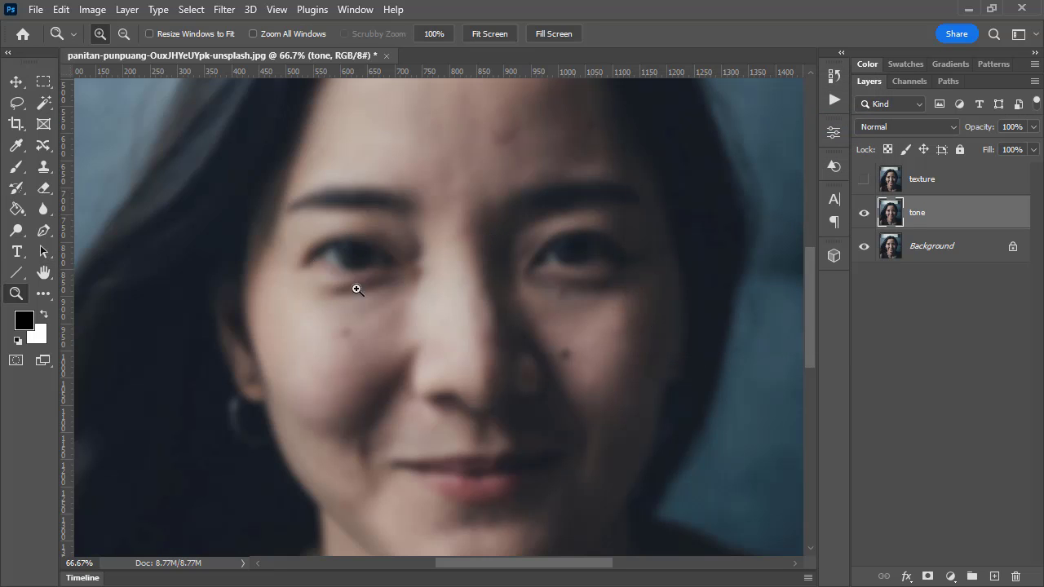
Show the texture layer again, toggling its visibility to compare it with the blurred tone layer
left_click(865, 179)
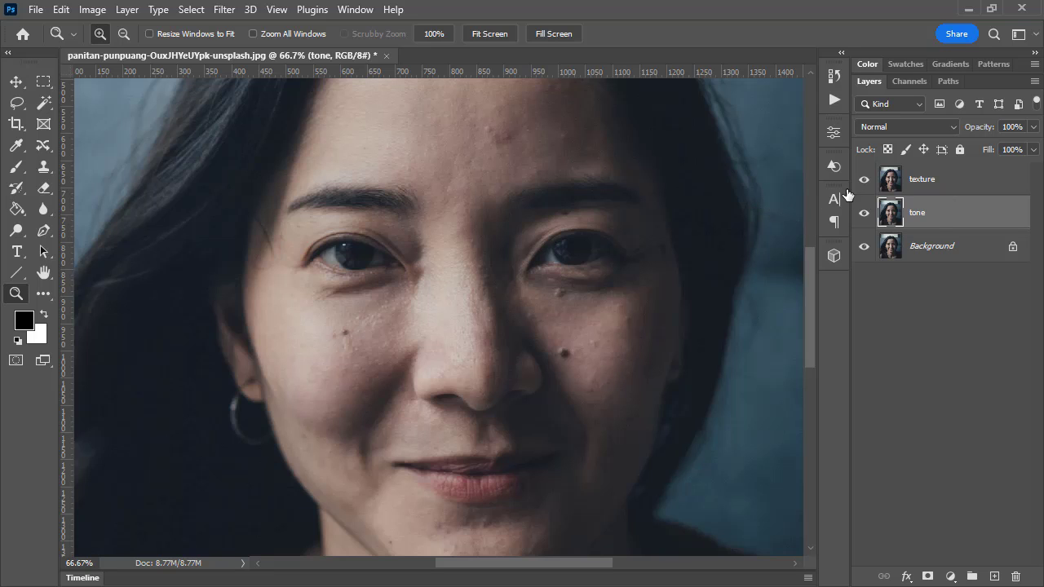
left_click(863, 179)
left_click(864, 179)
Start Apply Image on the texture layer and set its blending to Subtract
left_click(990, 181)
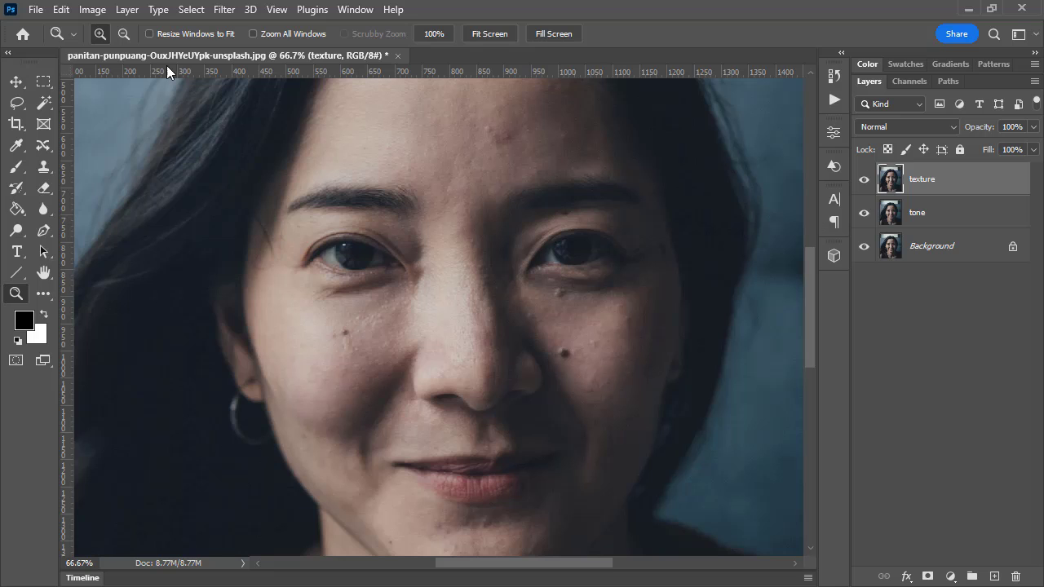
left_click(88, 9)
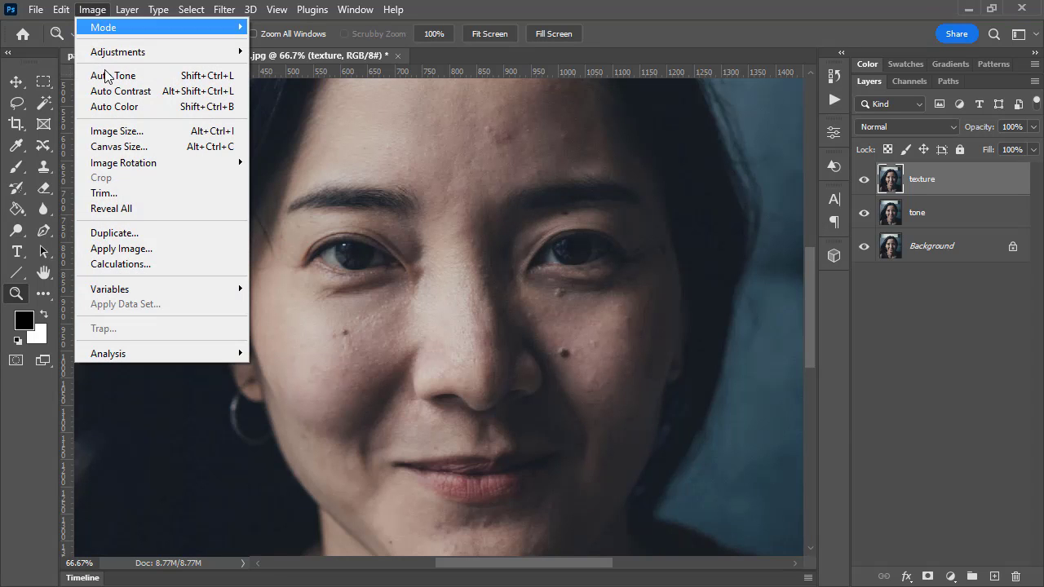
left_click(136, 250)
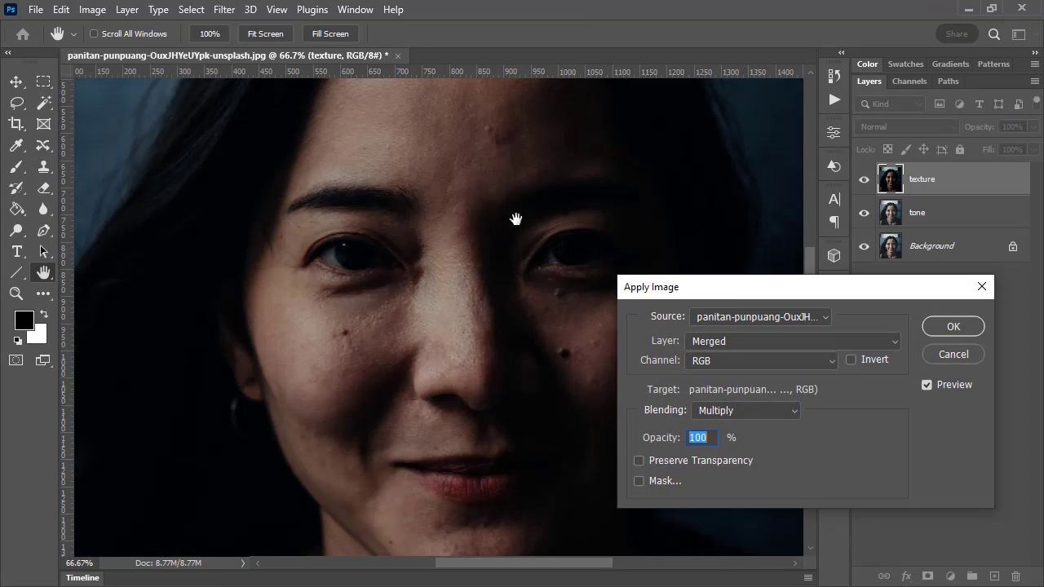
left_click_drag(723, 294, 506, 119)
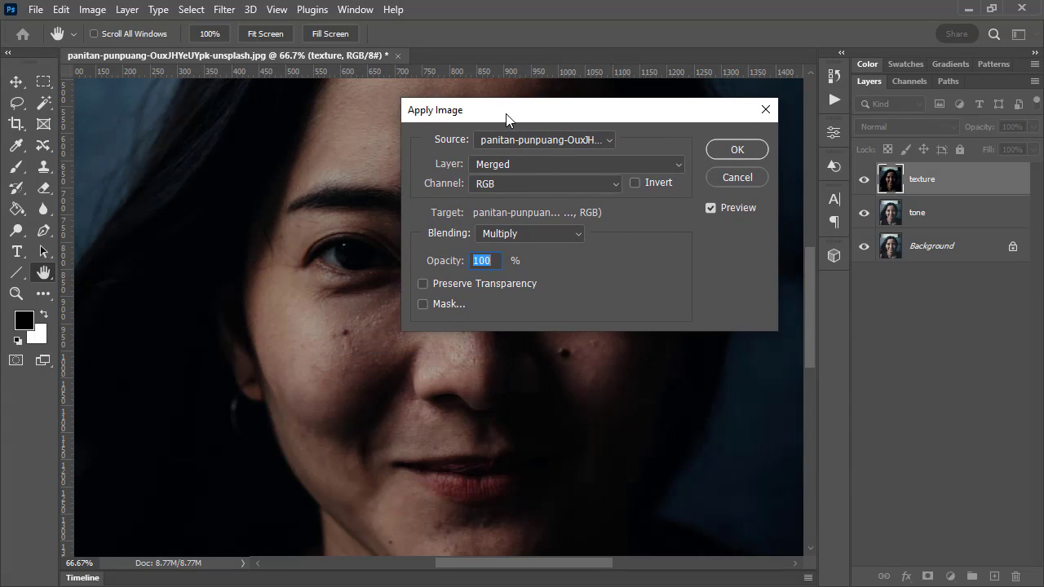
left_click(536, 235)
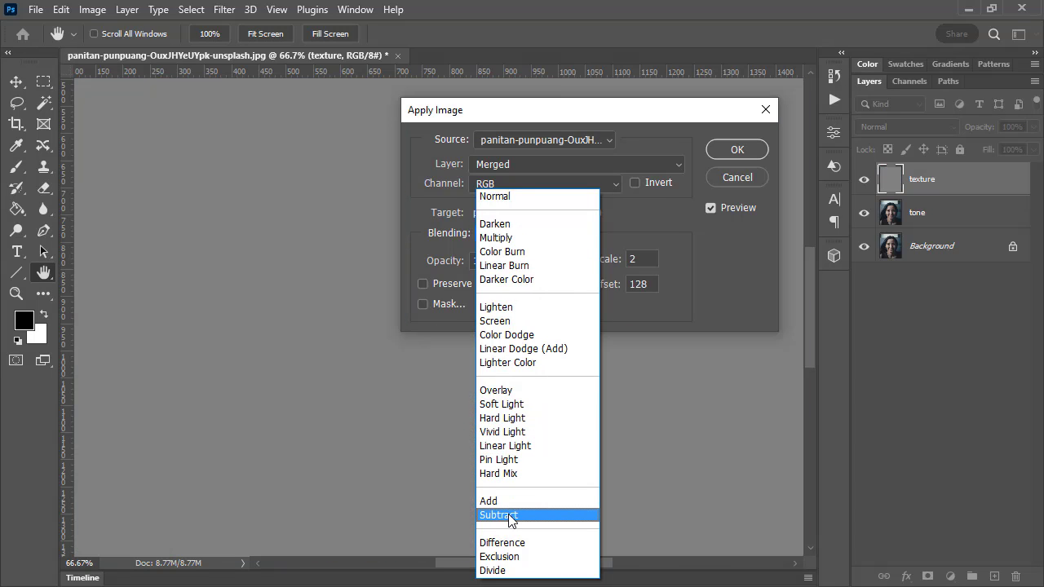
left_click(518, 515)
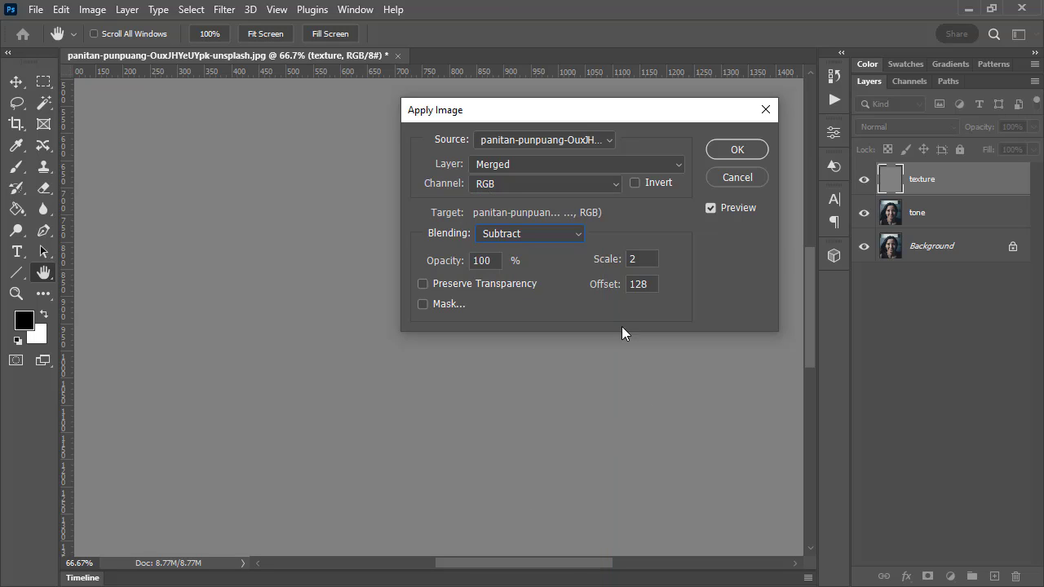
Set the Apply Image source layer to tone and move the dialog clear of the face
left_click_drag(588, 109, 738, 61)
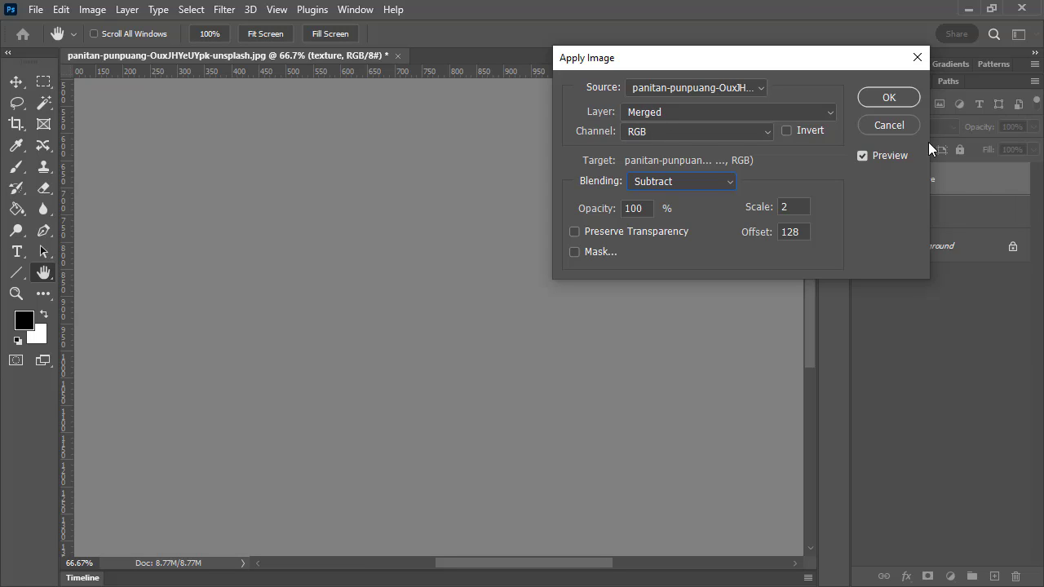
left_click(701, 112)
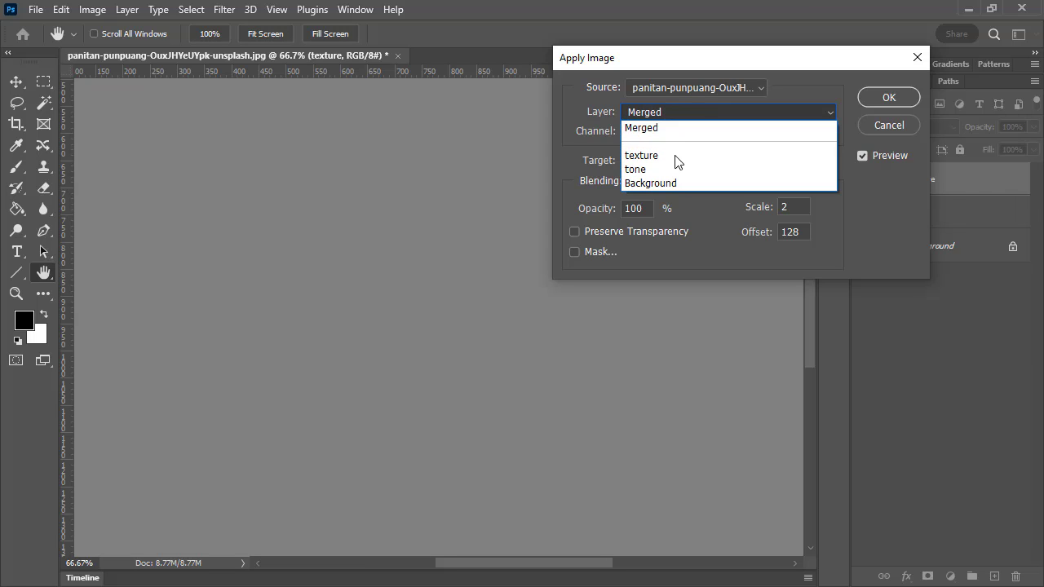
left_click(671, 169)
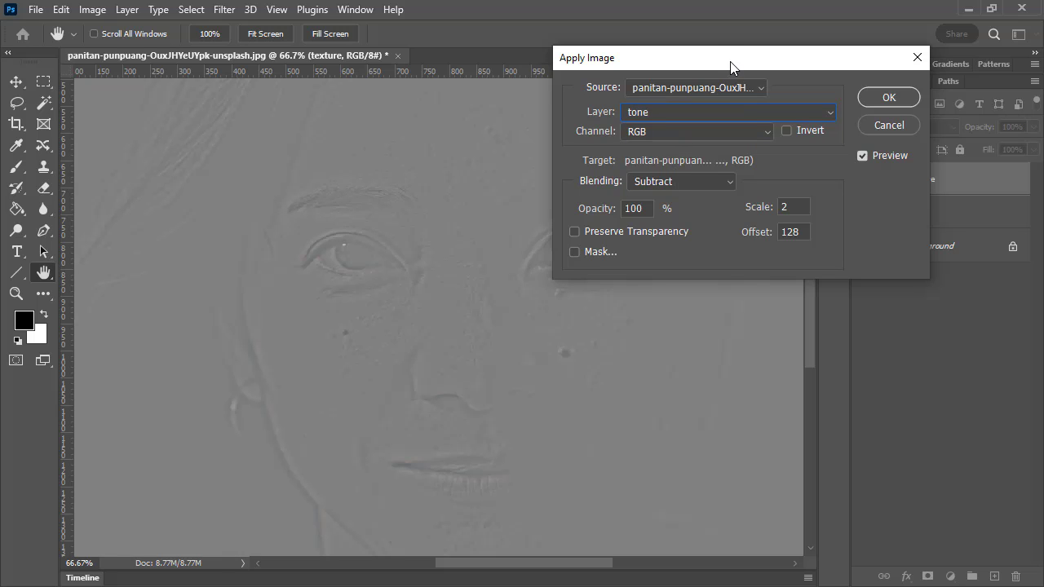
left_click_drag(730, 61, 595, 91)
left_click_drag(510, 106, 808, 276)
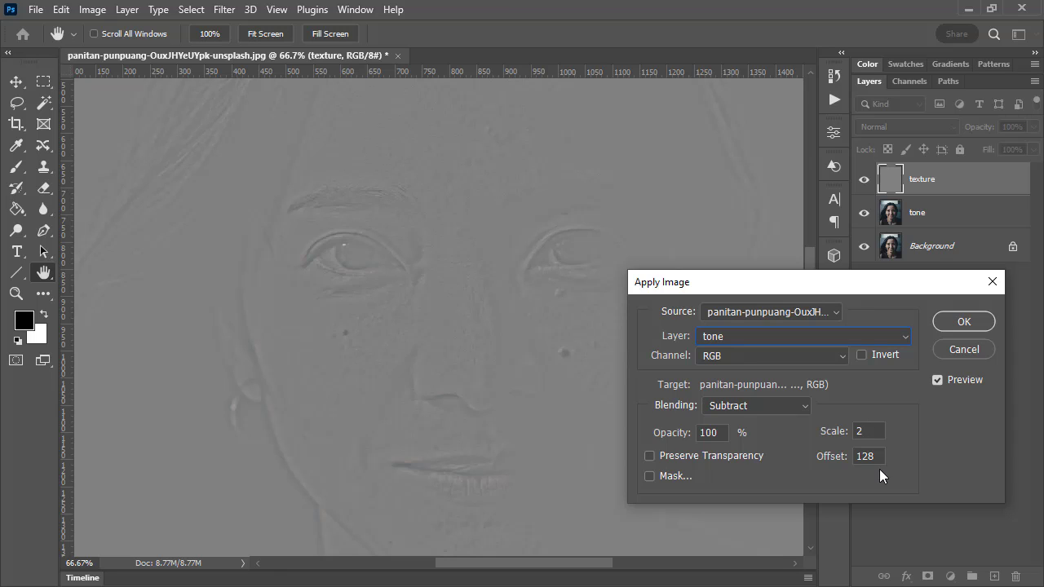
Try Apply Image offset values of 0 and 255 to compare their effect on the texture layer
left_click(844, 456)
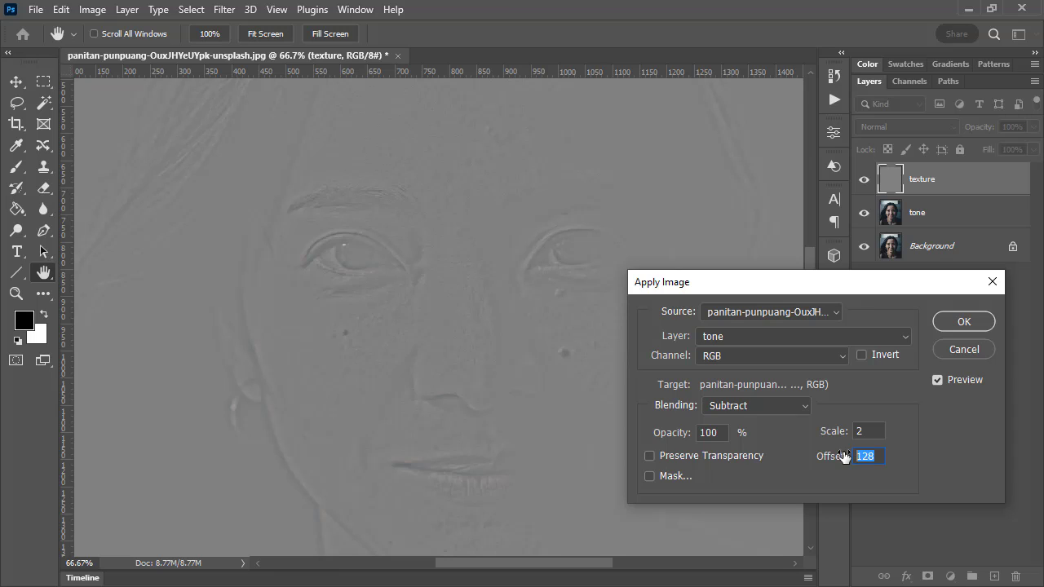
type("0")
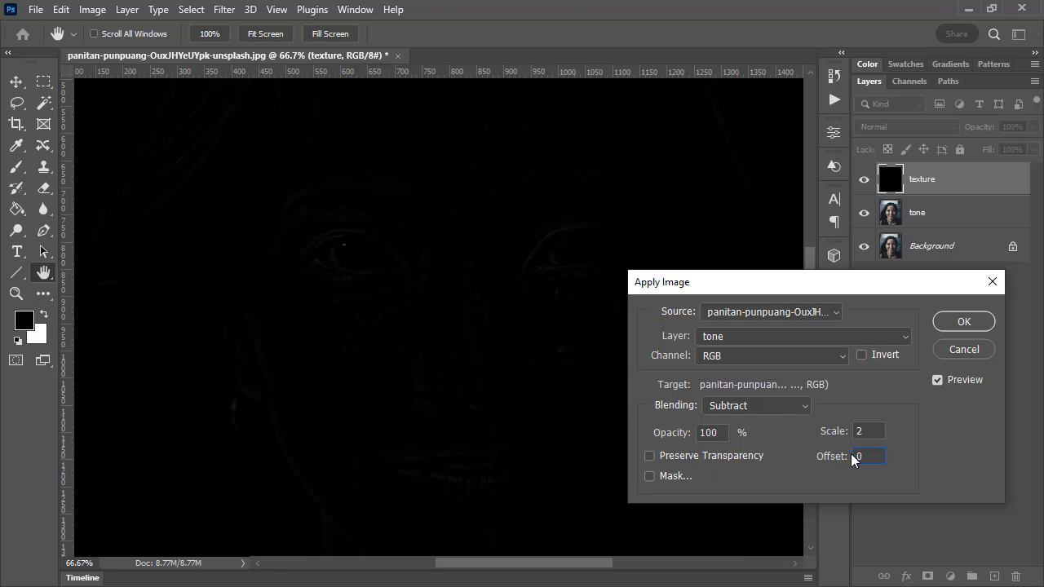
type("255")
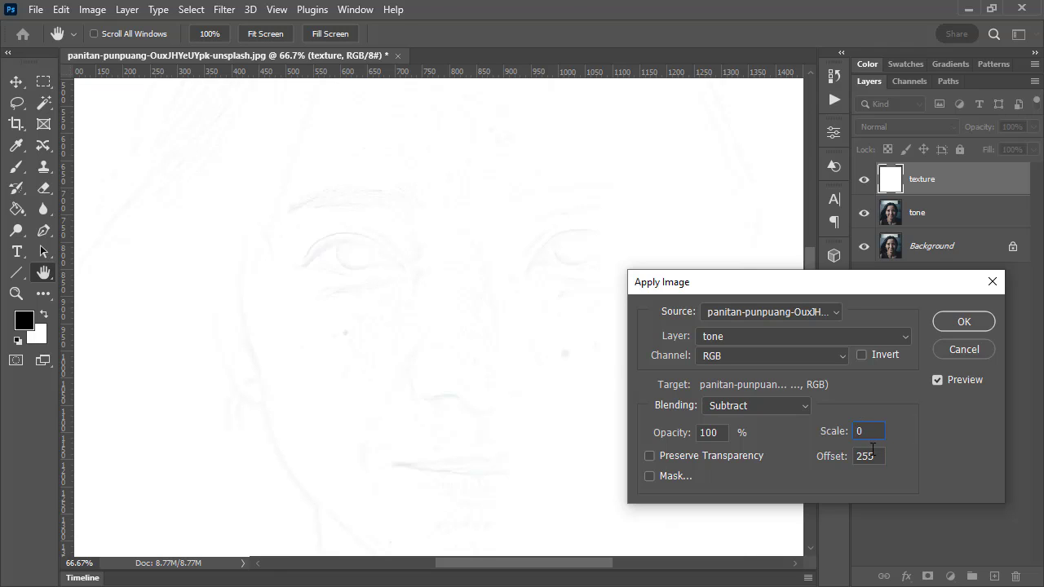
Try an Apply Image scale value of 1.5 on the texture layer
left_click(872, 450)
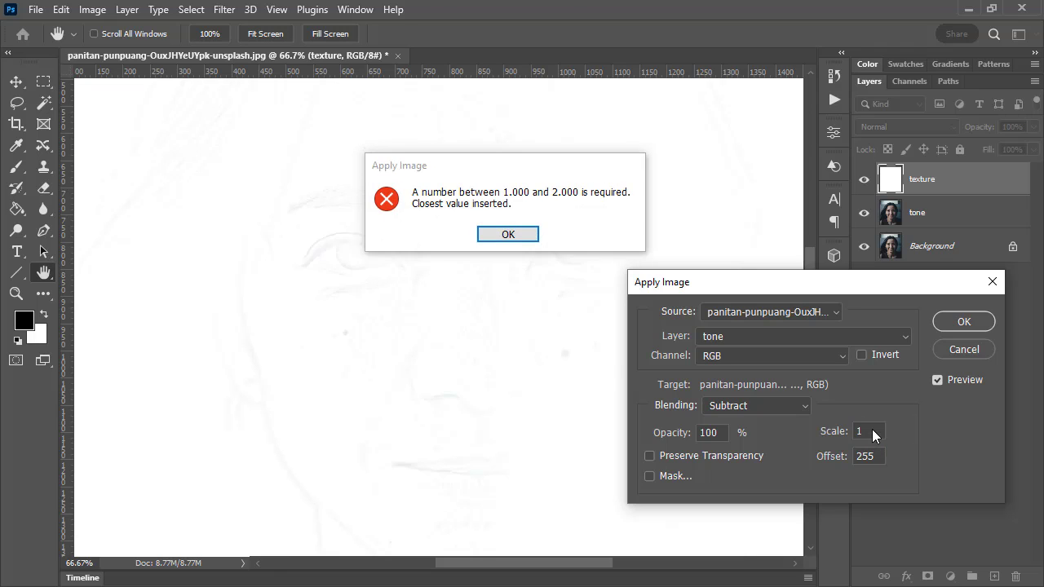
left_click(534, 237)
type("1.5")
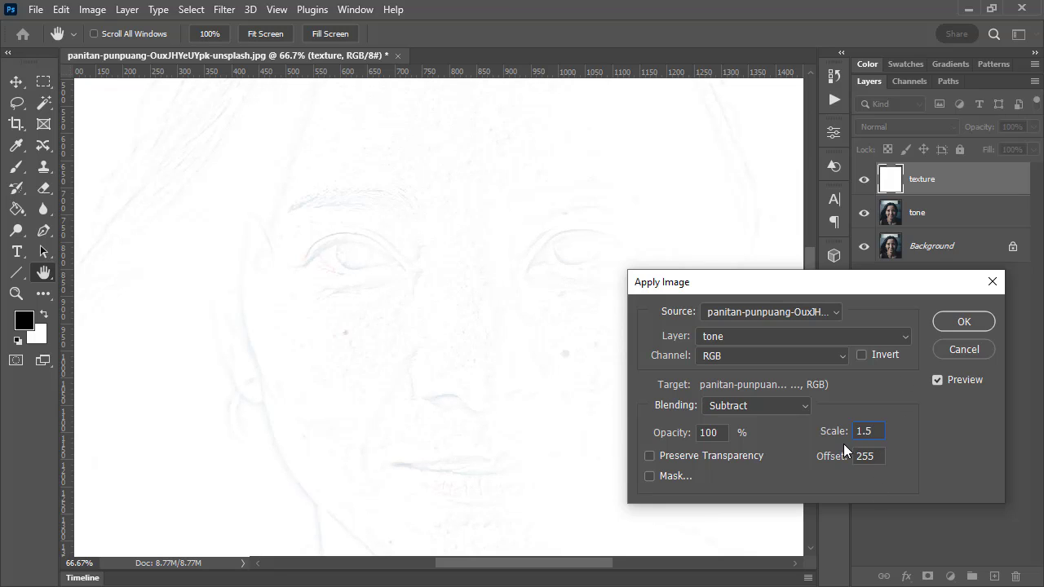
Set the Apply Image scale to 2 and offset to 128, and apply it to the texture layer
double_click(875, 452)
double_click(871, 432)
type("2")
double_click(876, 456)
type("128")
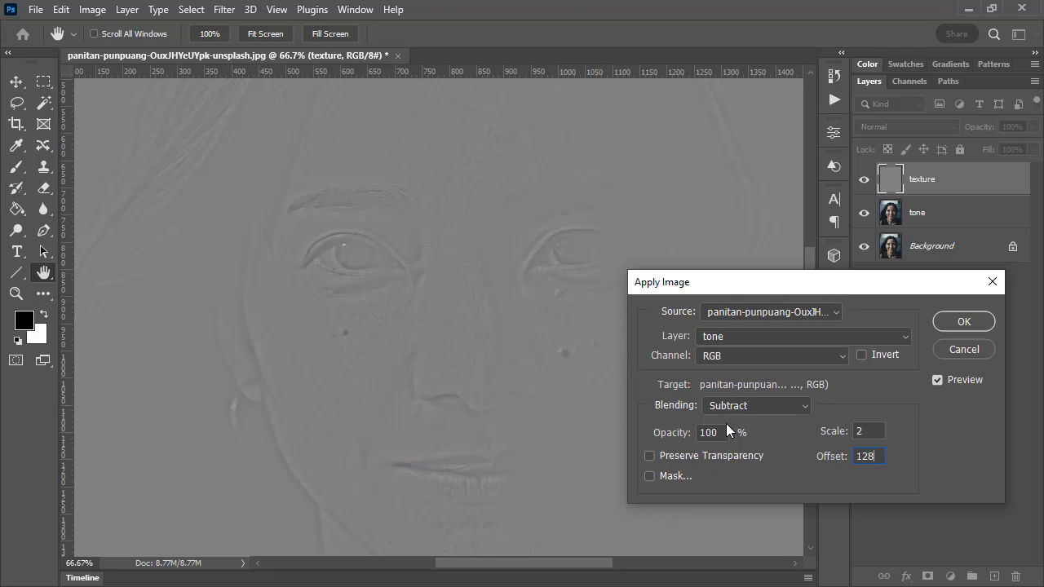
left_click(967, 323)
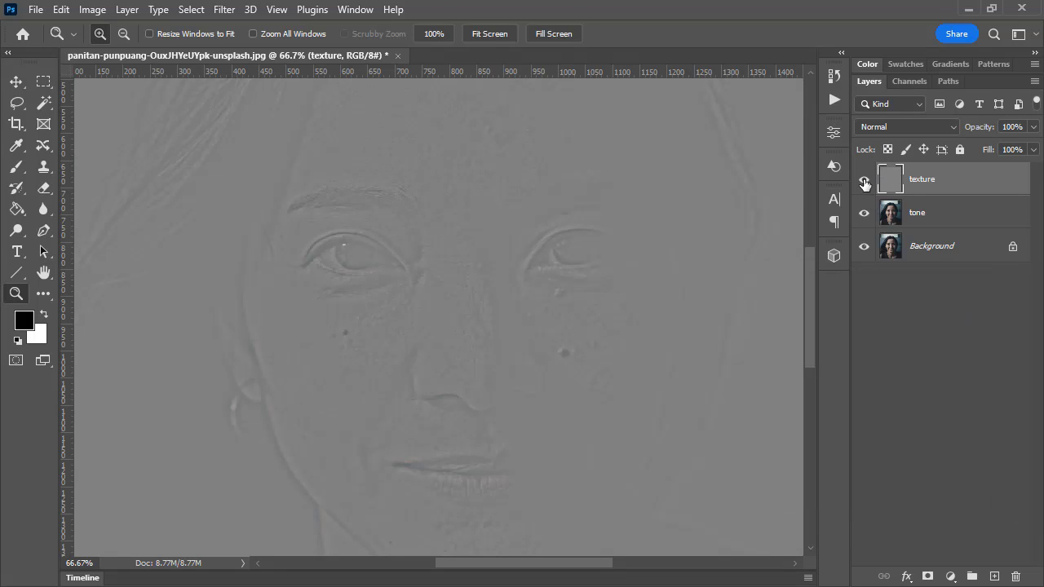
Toggle the gray texture layer's visibility to compare it with the blurred tone layer beneath
left_click(865, 180)
left_click(865, 181)
left_click(865, 180)
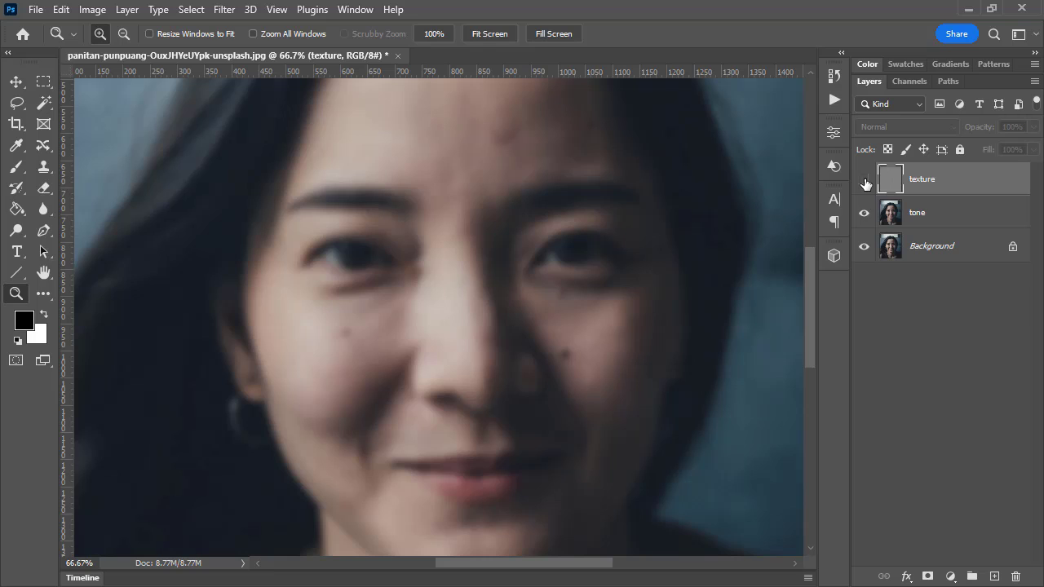
left_click(864, 181)
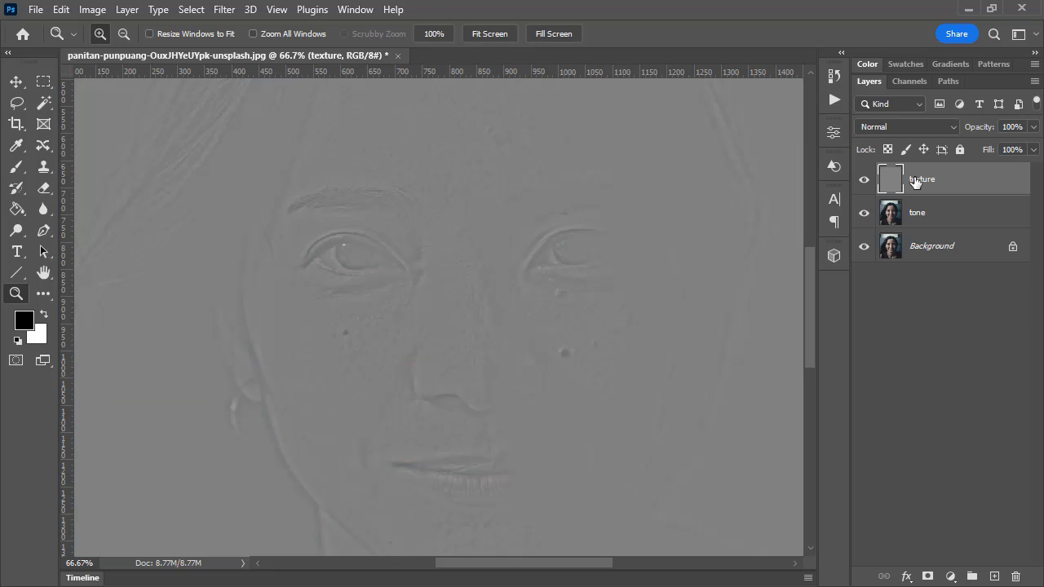
Set the texture layer's blend mode to Linear Light and compare the combined result with the Background layer alone
left_click(897, 125)
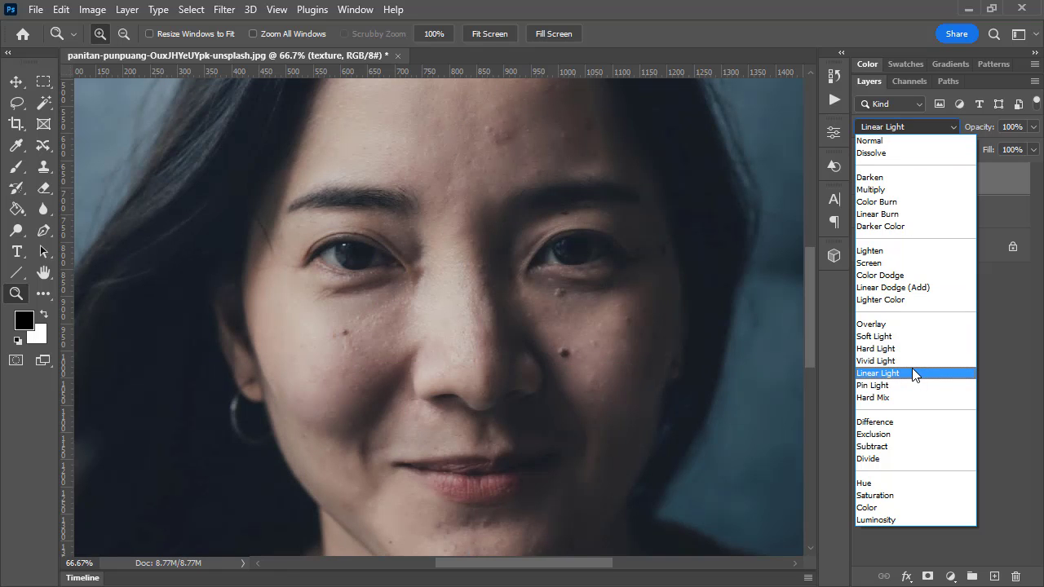
left_click(913, 369)
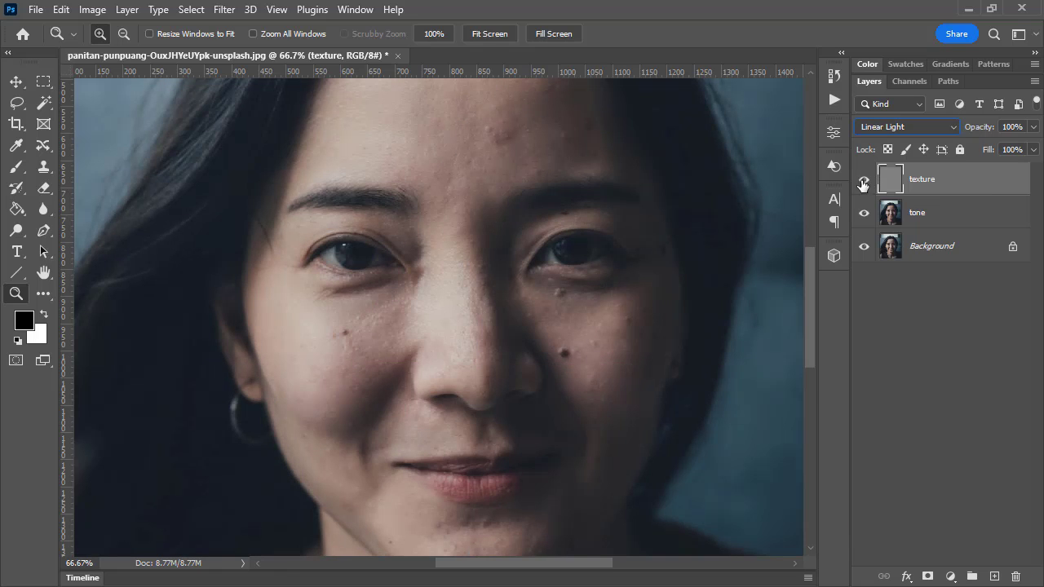
left_click(862, 250, "alt")
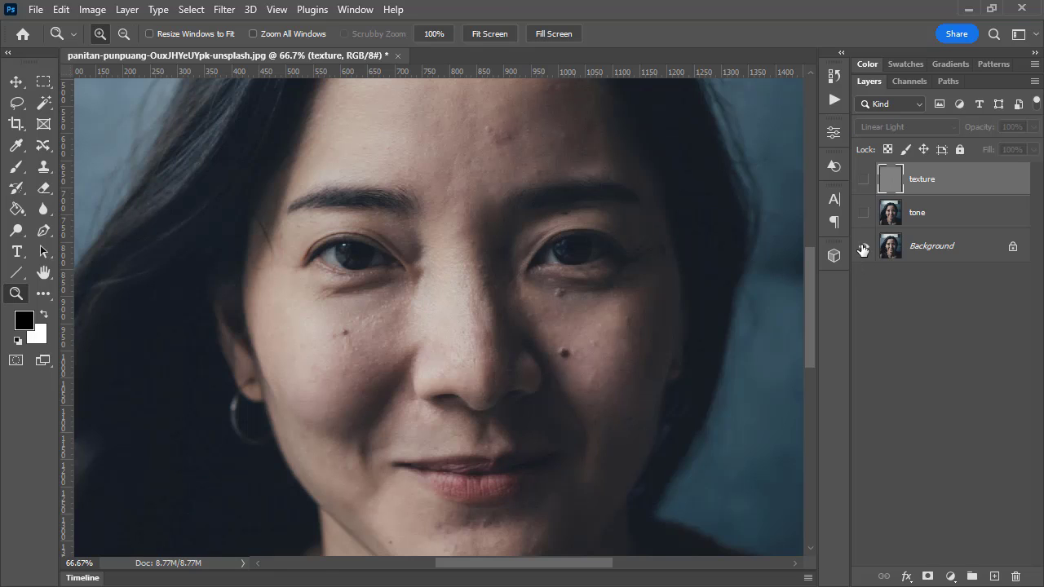
left_click(863, 253, "alt")
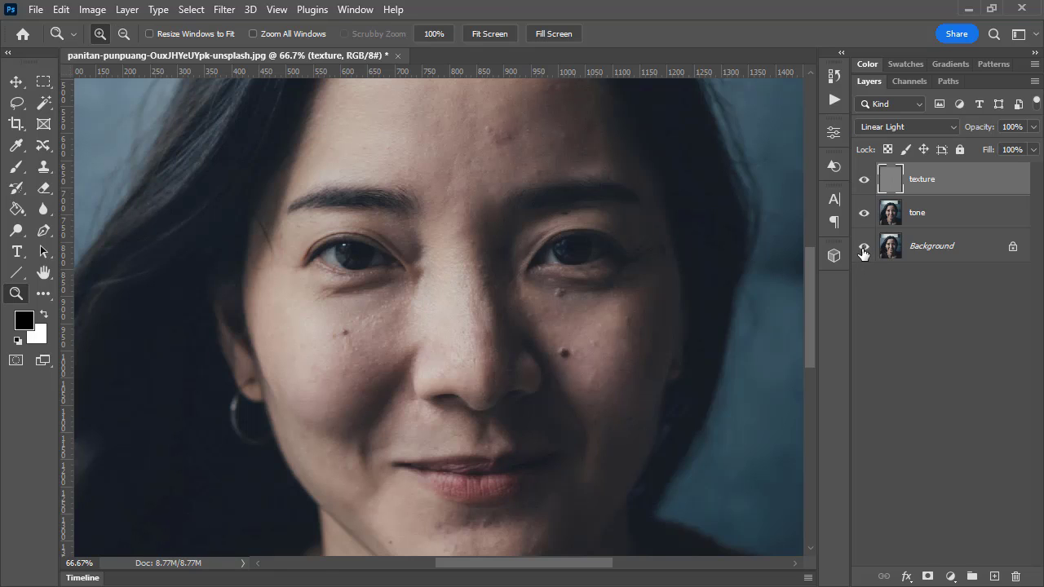
left_click(865, 248, "alt")
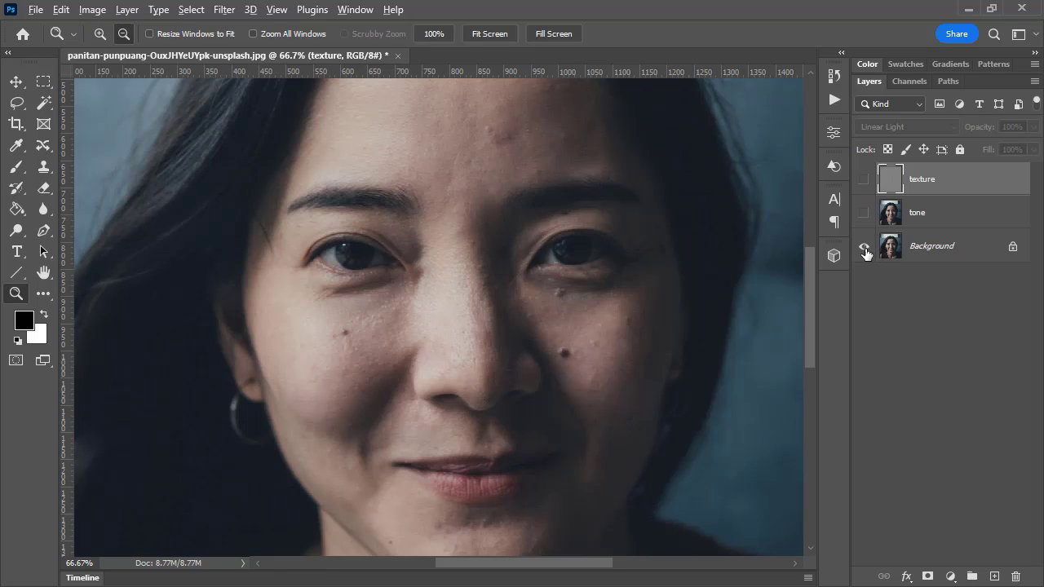
left_click(865, 248, "alt")
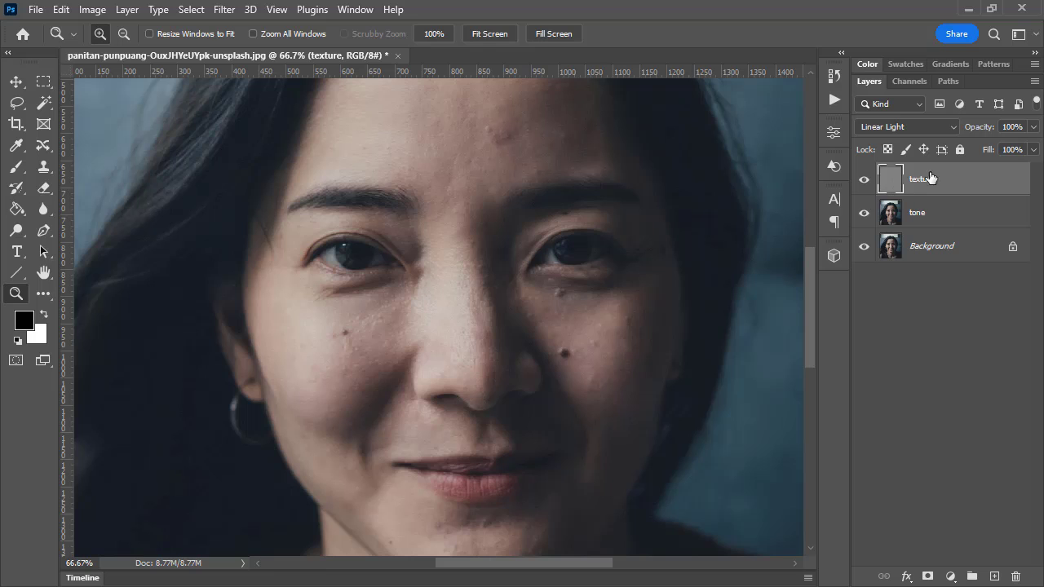
Toggle the visibility of the texture, tone and Background layers to examine what each contributes, ending with all of them shown
left_click(865, 182)
left_click(866, 181)
left_click(864, 213)
left_click(864, 247)
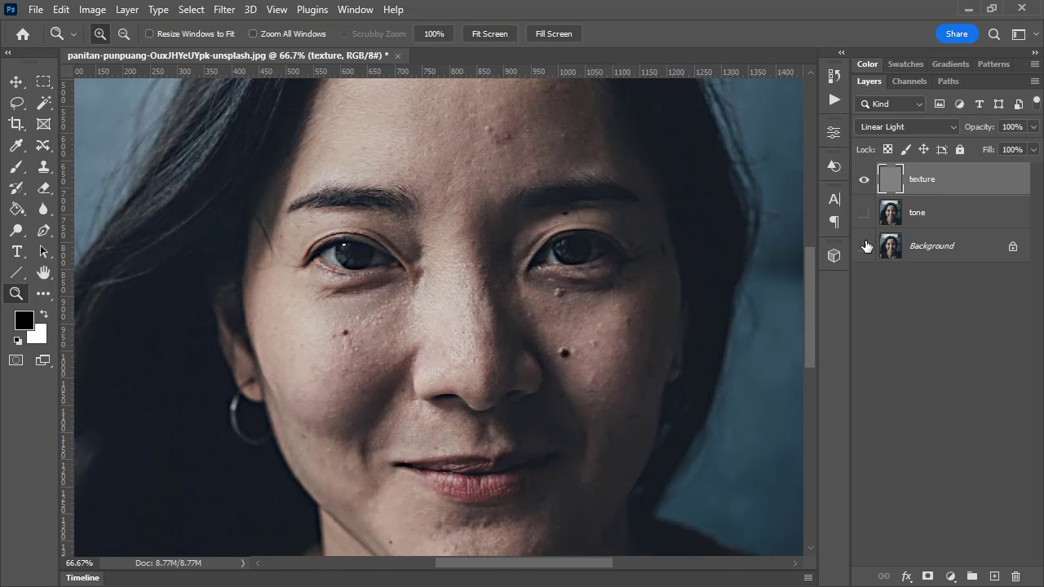
left_click(864, 213)
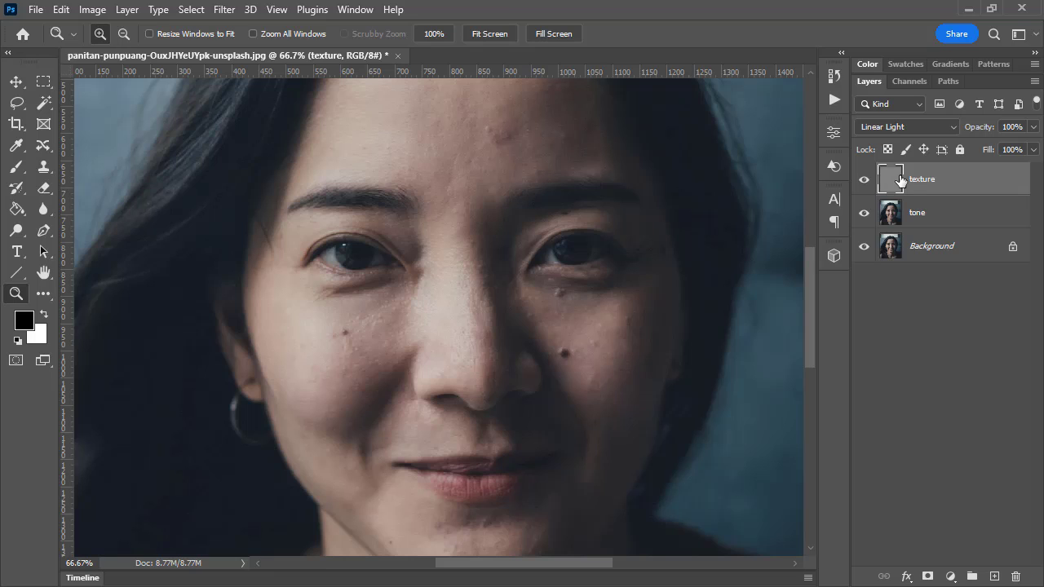
On the tone layer, draw a Lasso selection with a 20 px feather around the blemish on the forehead
left_click(928, 212)
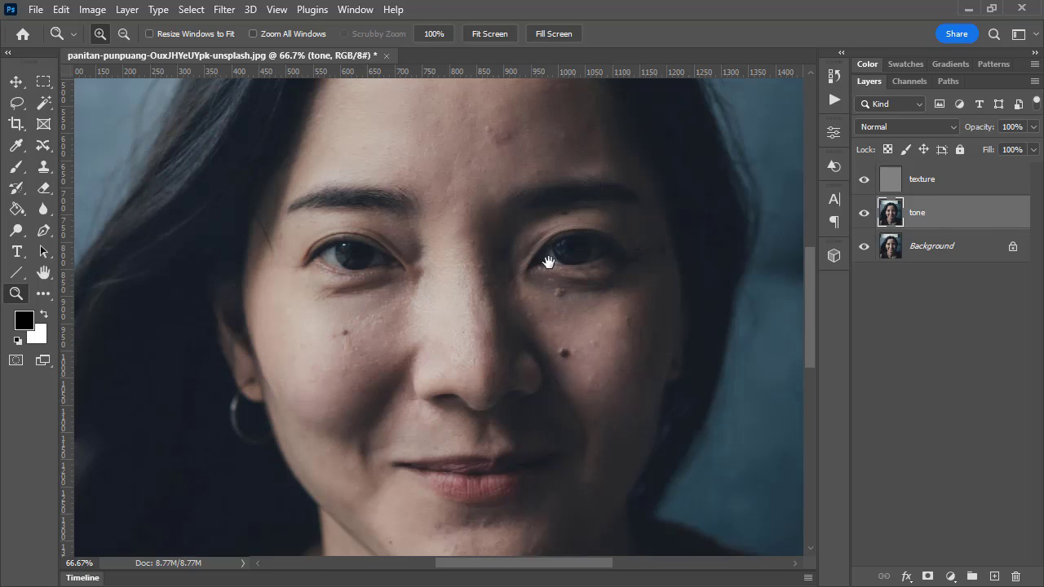
scroll(545, 263, "up", 2)
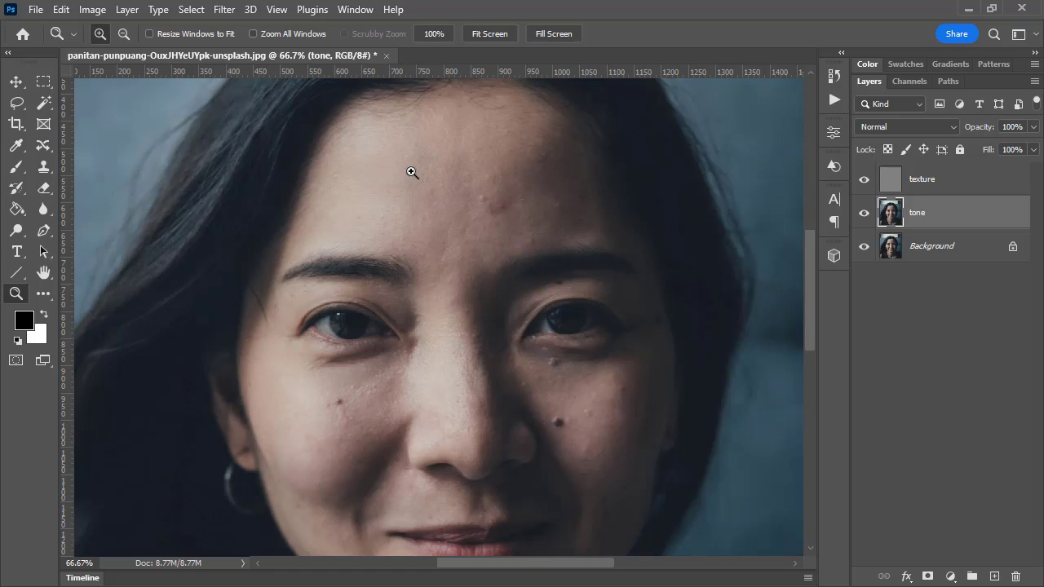
left_click(507, 213)
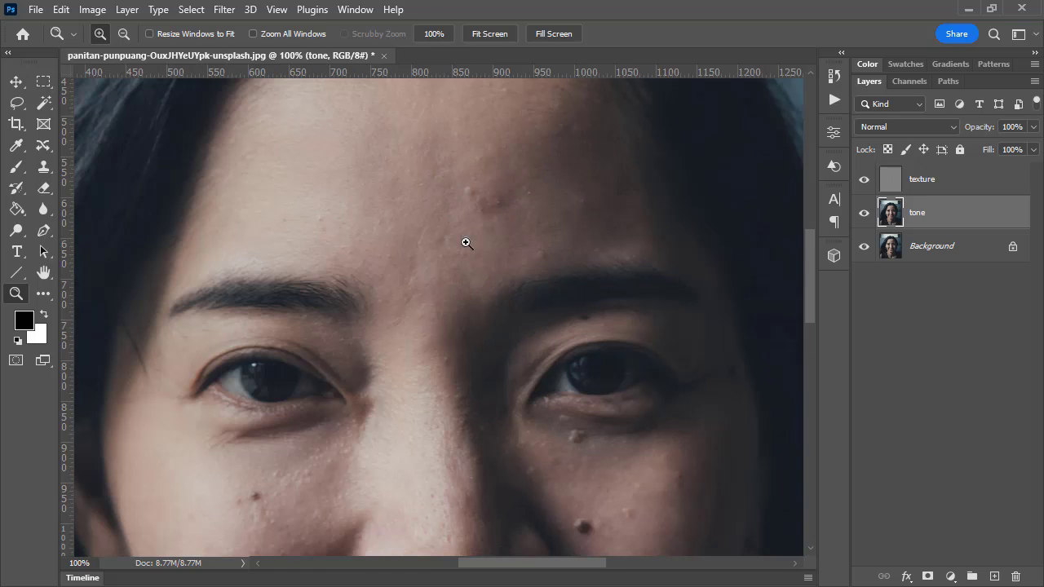
left_click(18, 104)
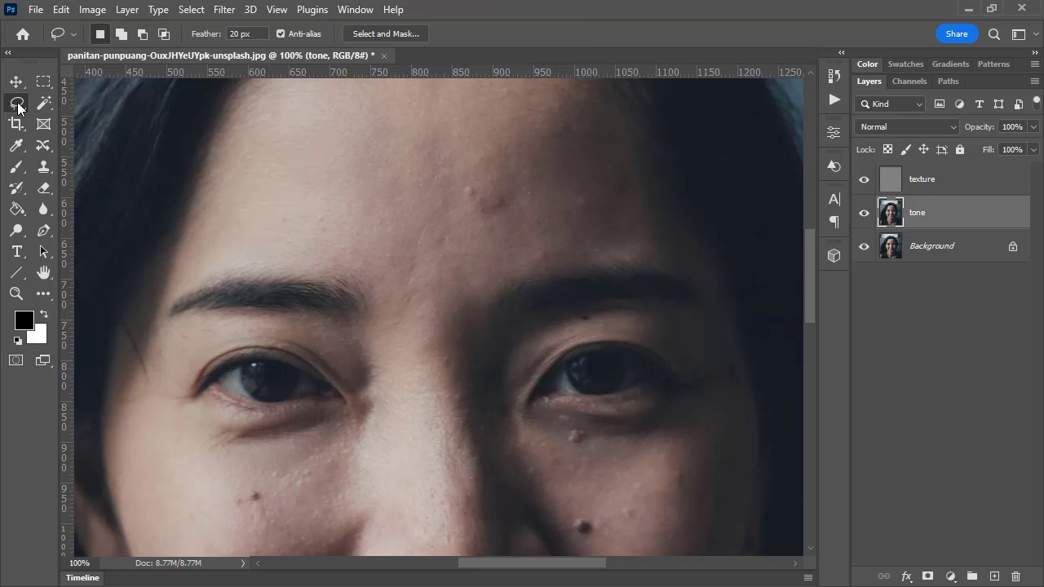
right_click(17, 104)
left_click(81, 104)
left_click(221, 33)
mouse_move(456, 145)
left_mouse_down()
mouse_move(526, 148)
mouse_move(556, 171)
mouse_move(557, 212)
mouse_move(537, 236)
mouse_move(499, 248)
mouse_move(437, 215)
mouse_move(433, 161)
mouse_move(459, 146)
left_mouse_up()
Preview the forehead selection's feathered edge in Quick Mask mode, switching back and forth, and return to the normal selection view
left_click(20, 360)
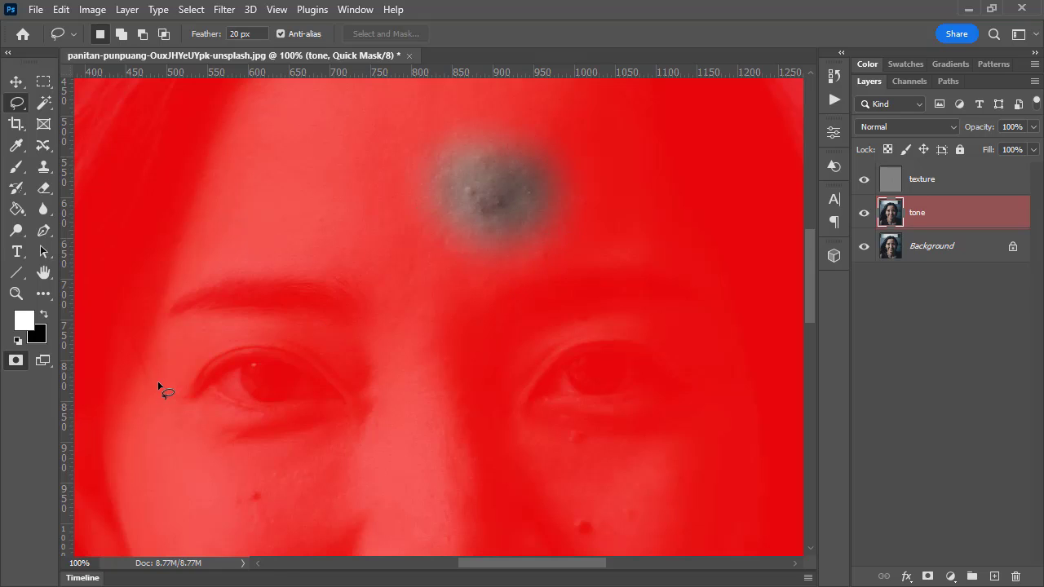
key("q")
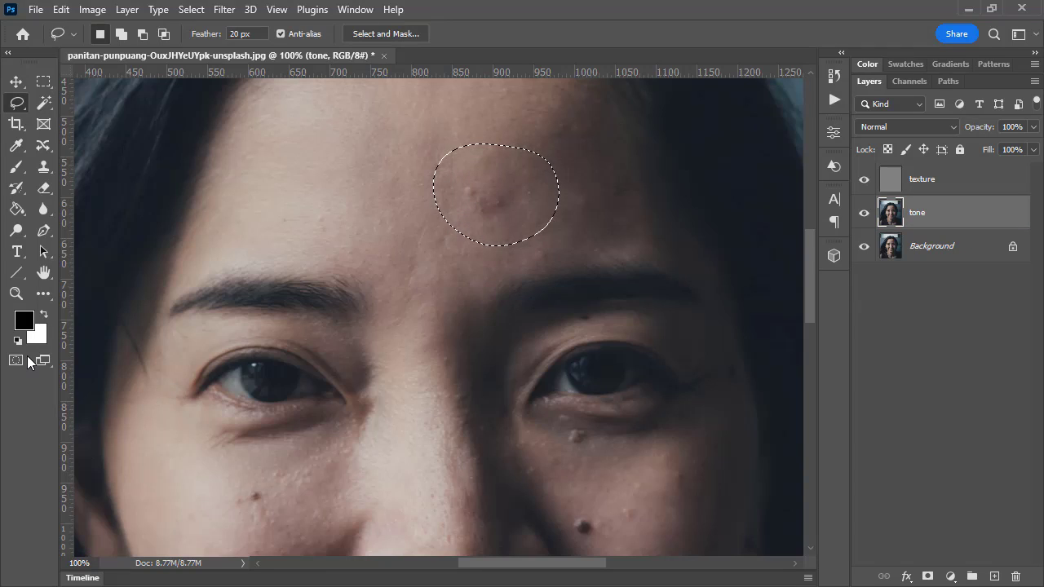
left_click(20, 360)
left_click(19, 360)
left_click(15, 361)
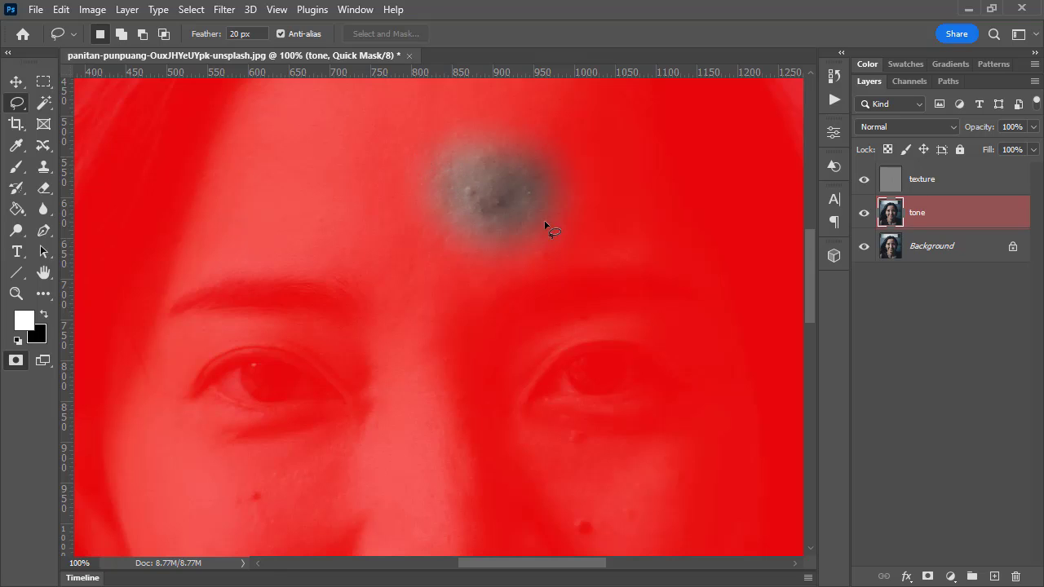
left_click(16, 361)
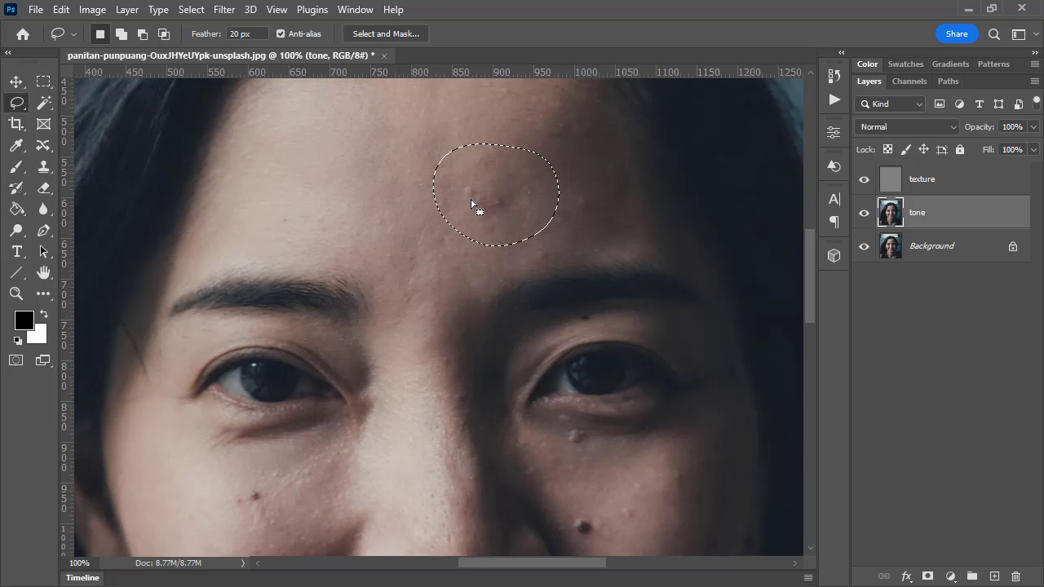
Start Gaussian Blur on the selected forehead area of the tone layer and try radii up to 1000 pixels
left_click(226, 10)
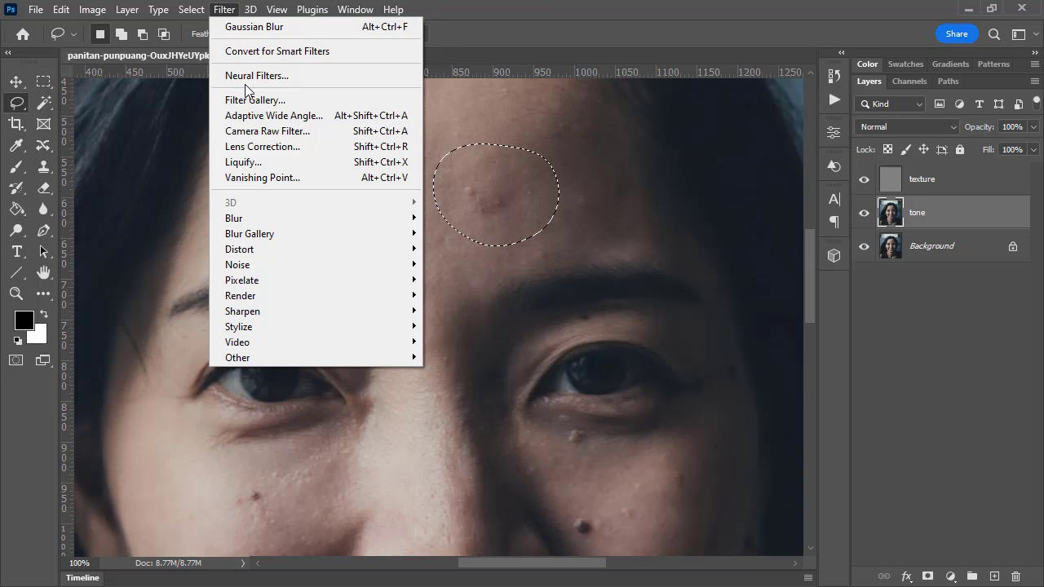
mouse_move(264, 216)
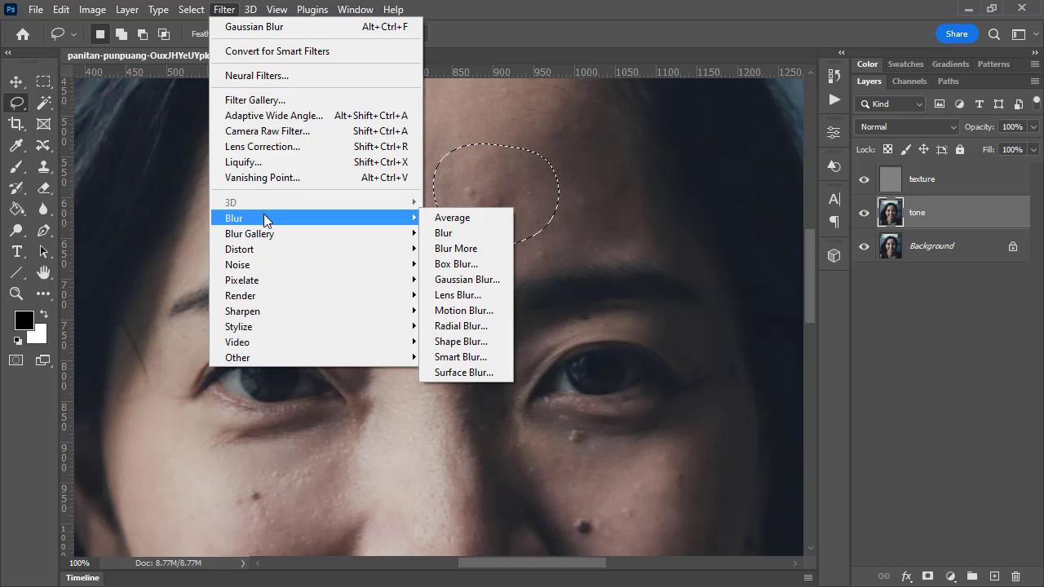
left_click(475, 281)
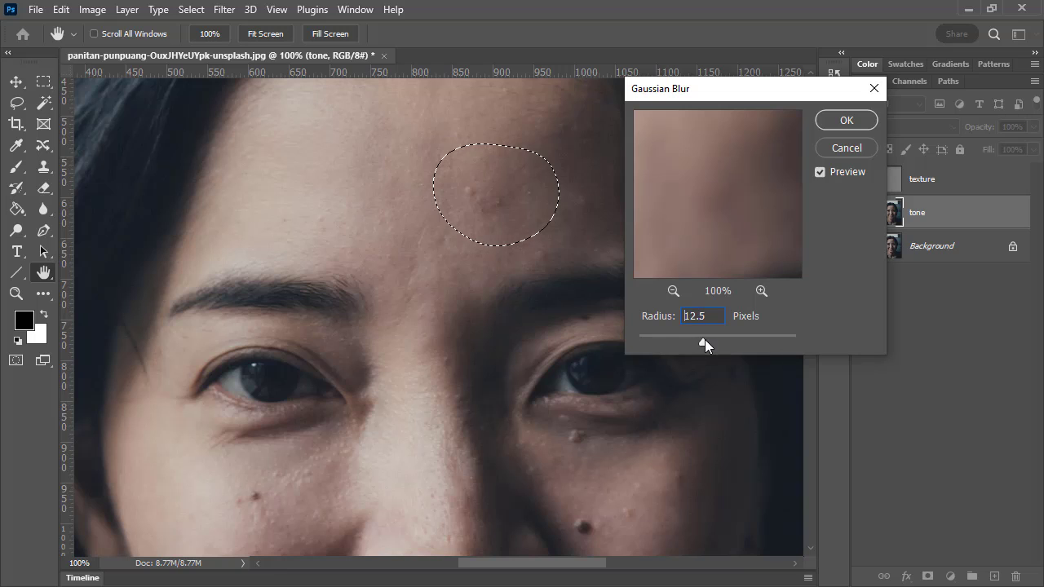
left_click_drag(705, 339, 706, 341)
left_click_drag(707, 341, 801, 339)
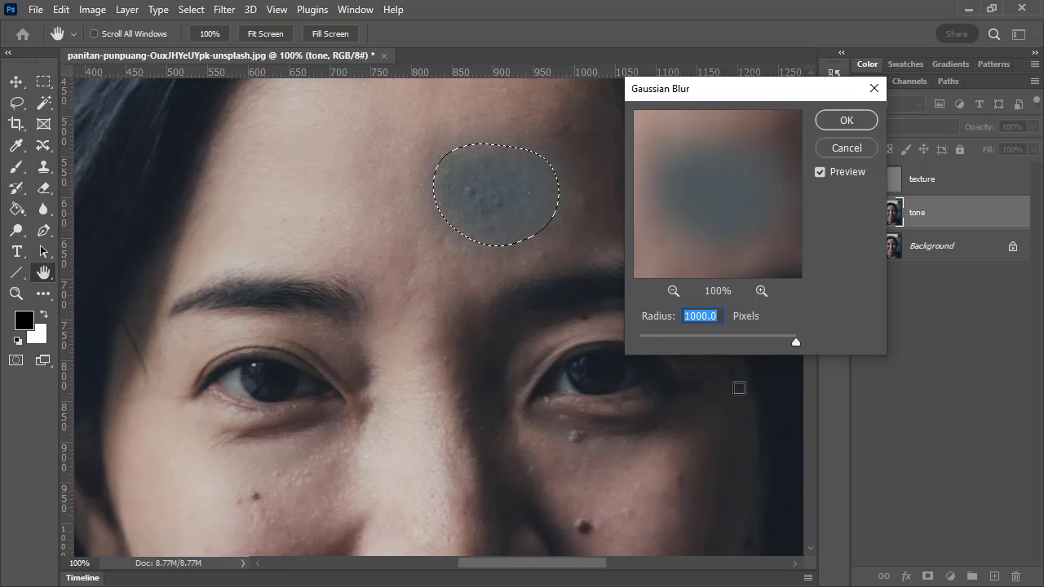
left_click_drag(796, 341, 716, 341)
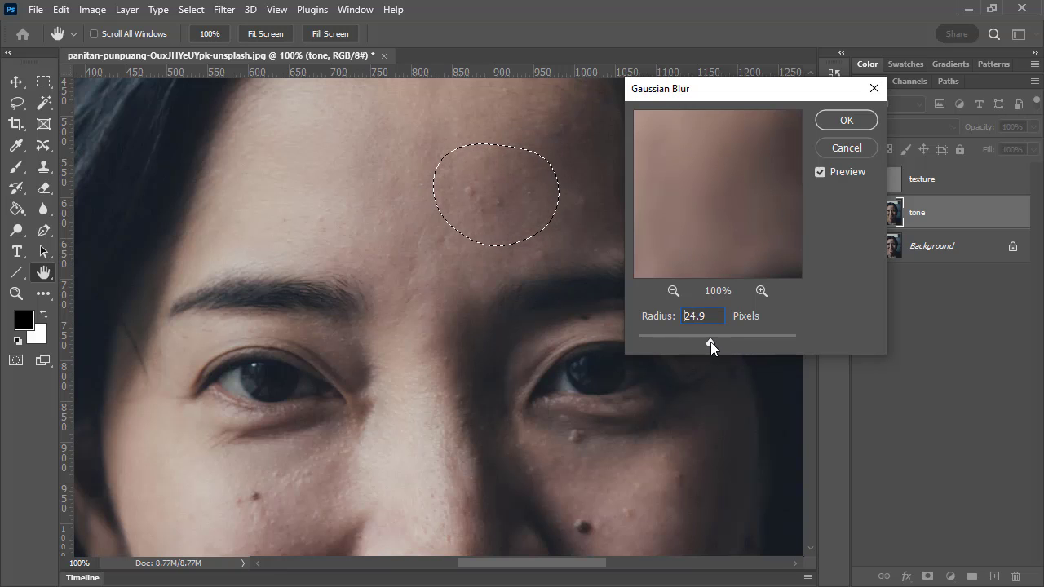
Set the Gaussian Blur radius to 25 pixels and apply it to the forehead selection
left_click_drag(712, 341, 713, 338)
left_click_drag(716, 341, 710, 338)
double_click(713, 316)
type("25")
left_click(841, 121)
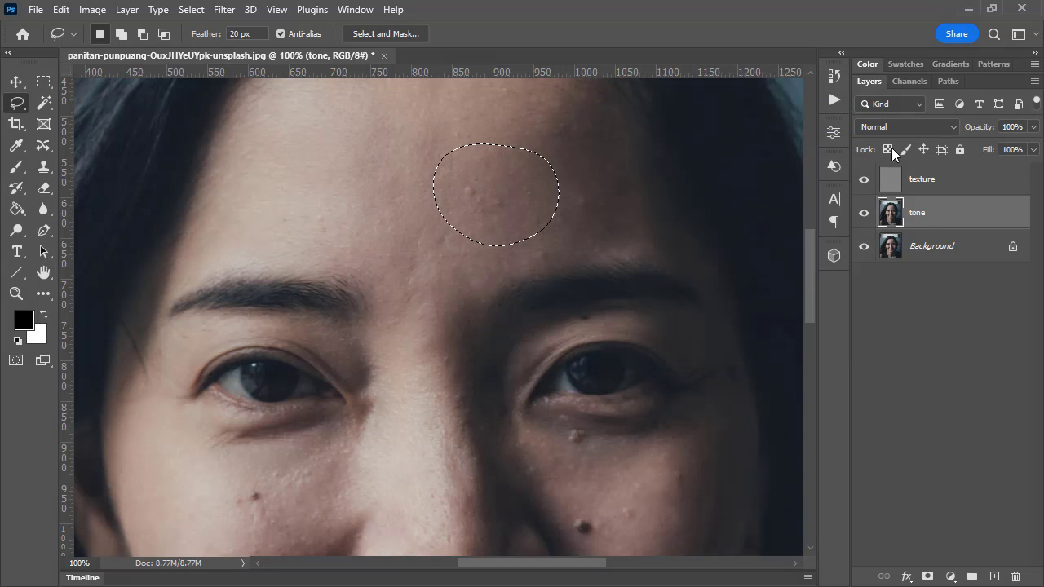
Switch repeatedly between the Background layer alone and all layers to compare the forehead before and after the blur
left_click(864, 251, "alt")
left_click(863, 252, "alt")
left_click(863, 252, "alt")
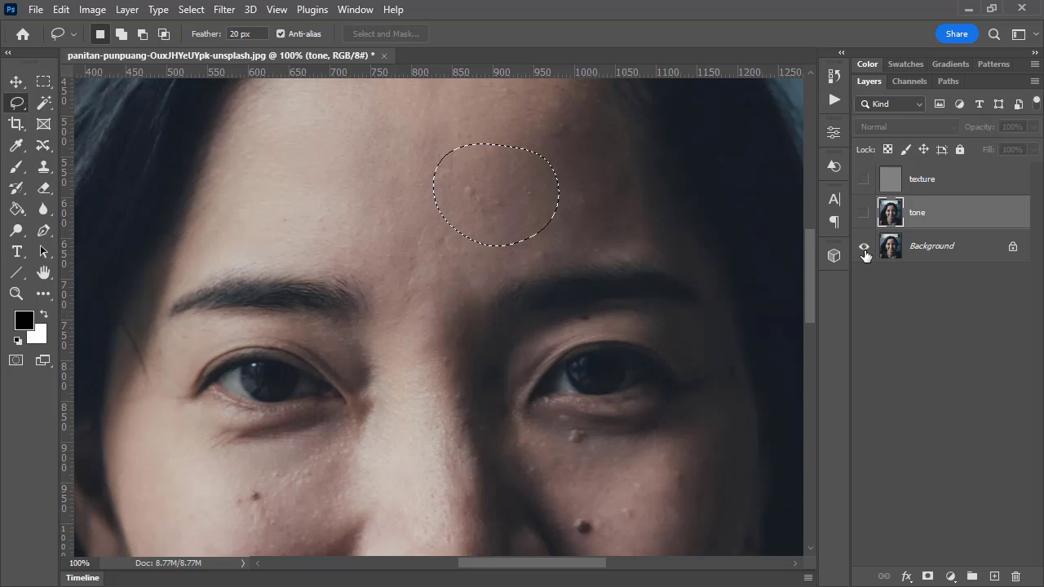
left_click(864, 252, "alt")
left_click(864, 253, "alt")
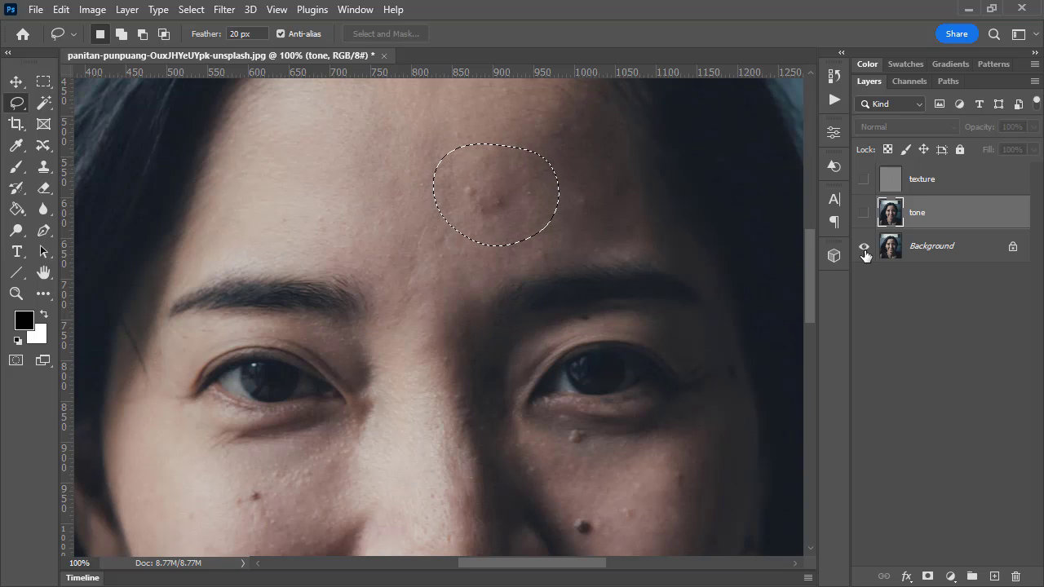
left_click(864, 252, "alt")
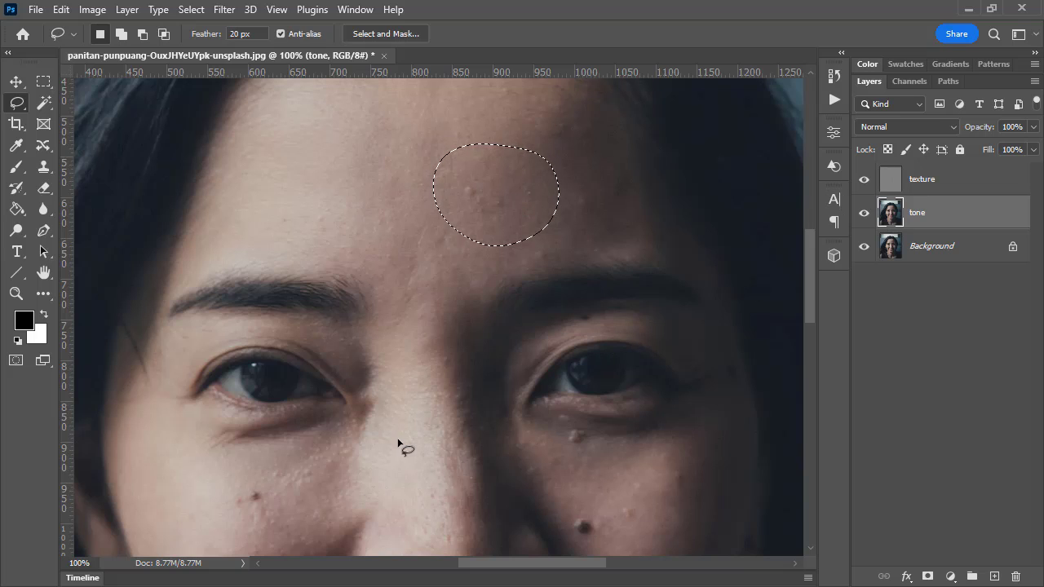
Draw a Lasso selection with a 20 px feather over the brighter cheek beside the nose and check its soft edge in Quick Mask mode
mouse_move(375, 484)
left_mouse_down()
mouse_move(473, 196)
mouse_move(449, 223)
left_mouse_up()
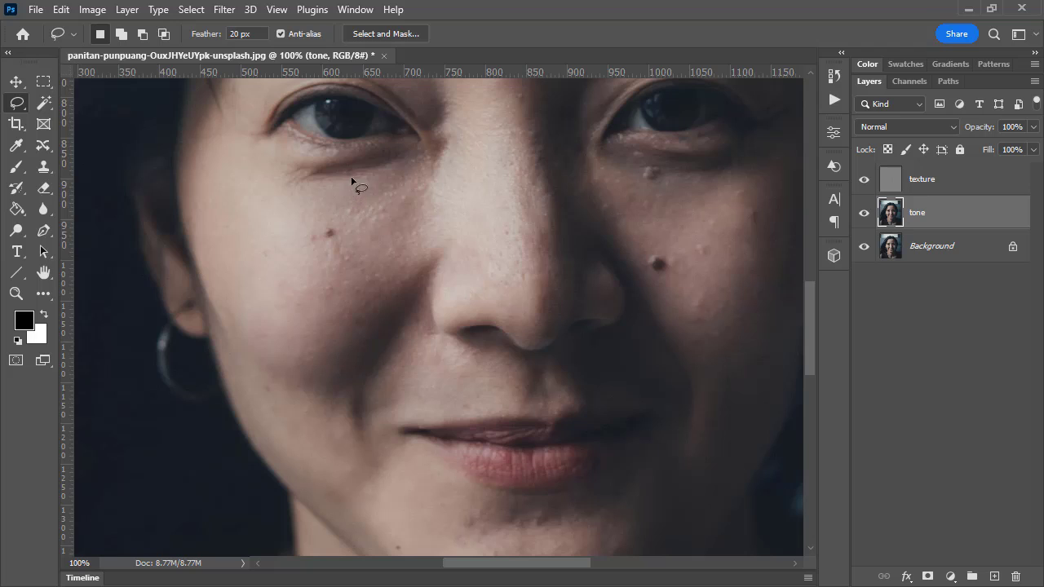
mouse_move(395, 173)
left_mouse_down()
mouse_move(449, 163)
mouse_move(460, 198)
mouse_move(414, 278)
mouse_move(319, 301)
mouse_move(286, 291)
mouse_move(275, 253)
mouse_move(288, 218)
mouse_move(362, 175)
left_mouse_up()
left_click(15, 362)
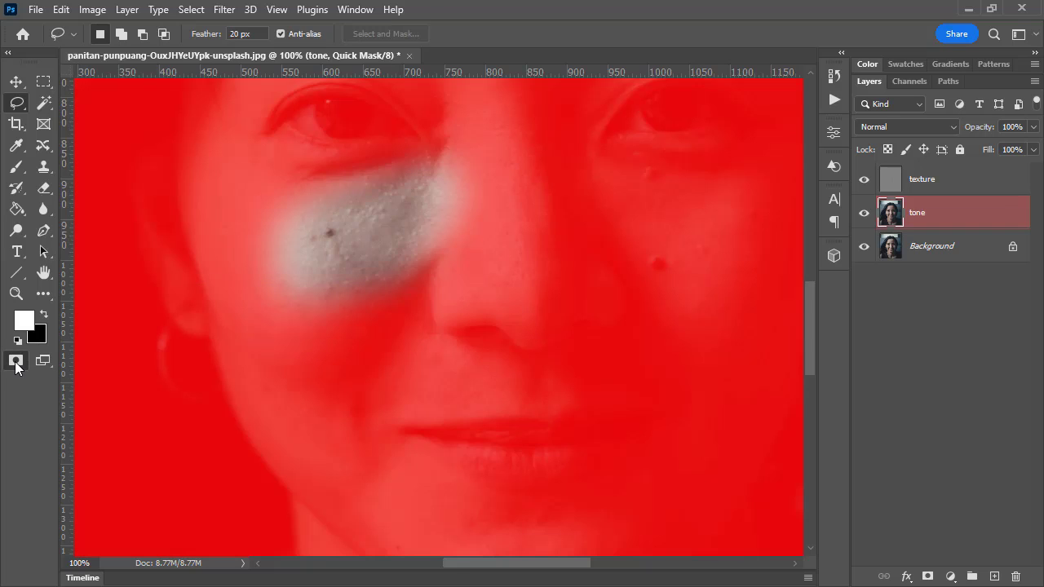
left_click(16, 362)
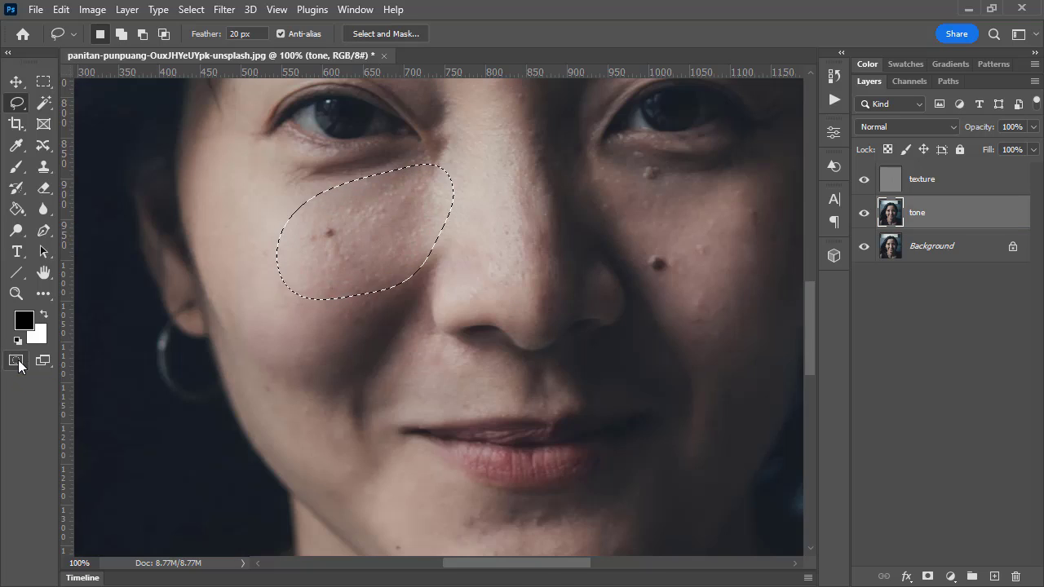
Start Gaussian Blur on the selected brighter cheek of the tone layer and set the radius to 20 pixels
left_click(237, 10)
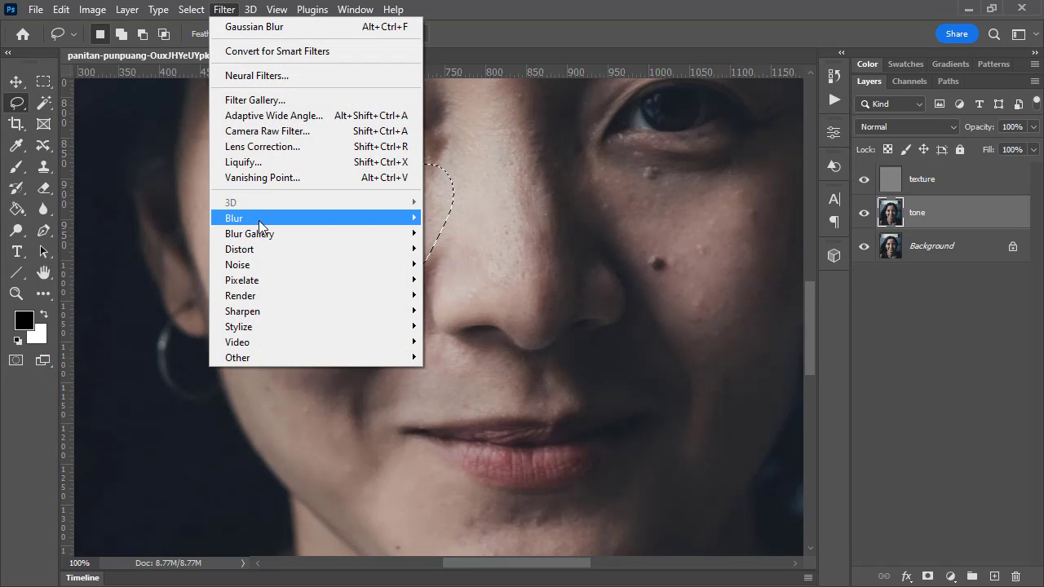
mouse_move(259, 220)
left_click(456, 280)
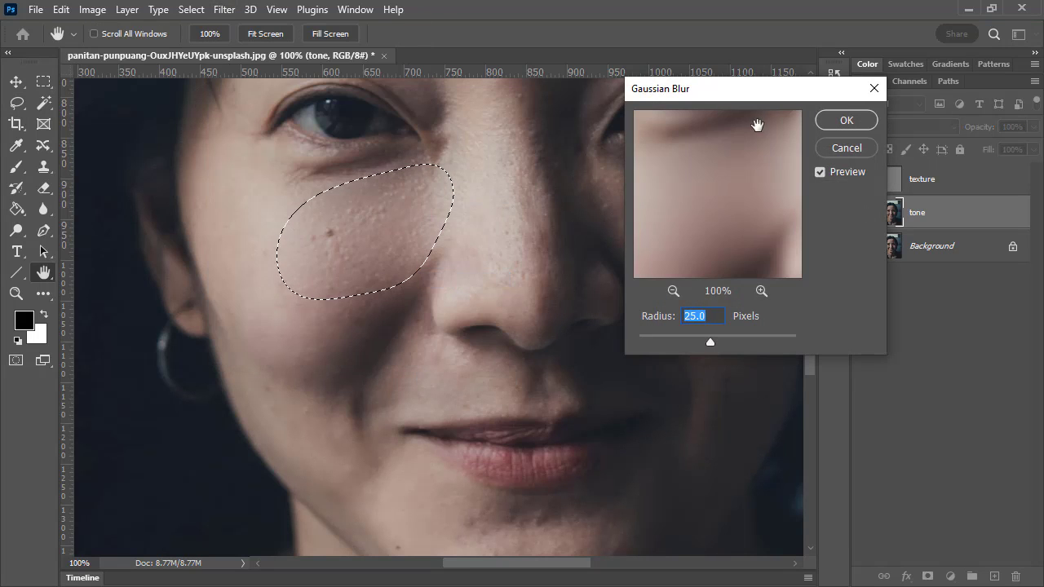
mouse_move(710, 343)
left_mouse_down()
mouse_move(689, 340)
mouse_move(750, 343)
mouse_move(693, 347)
mouse_move(710, 342)
left_mouse_up()
type("20")
Toggle the blur preview repeatedly to compare the cheek before and after, and apply the 20 pixel Gaussian Blur
left_click(819, 172)
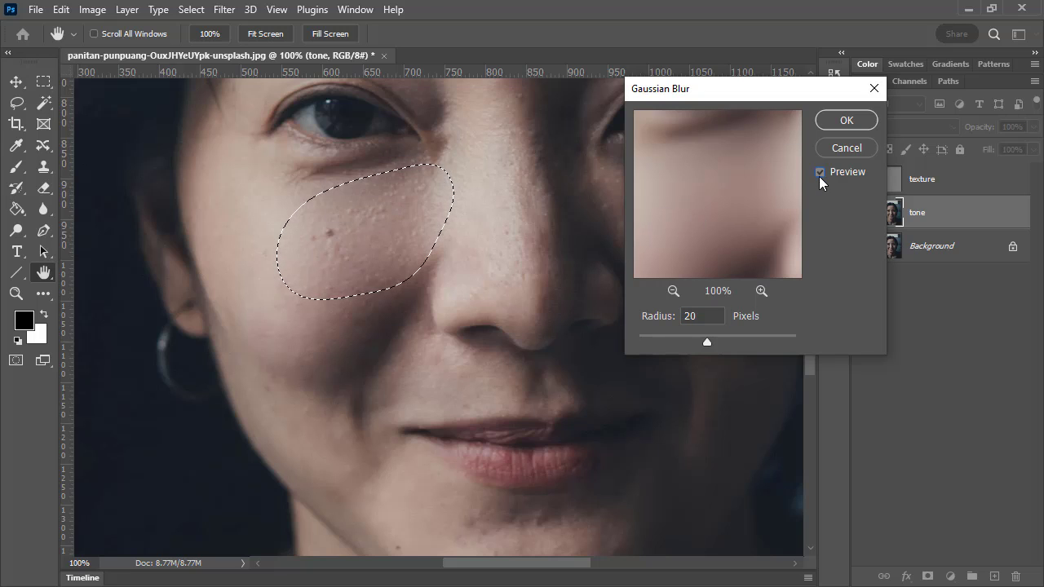
left_click(821, 174)
left_click(821, 173)
left_click(821, 174)
left_click(820, 174)
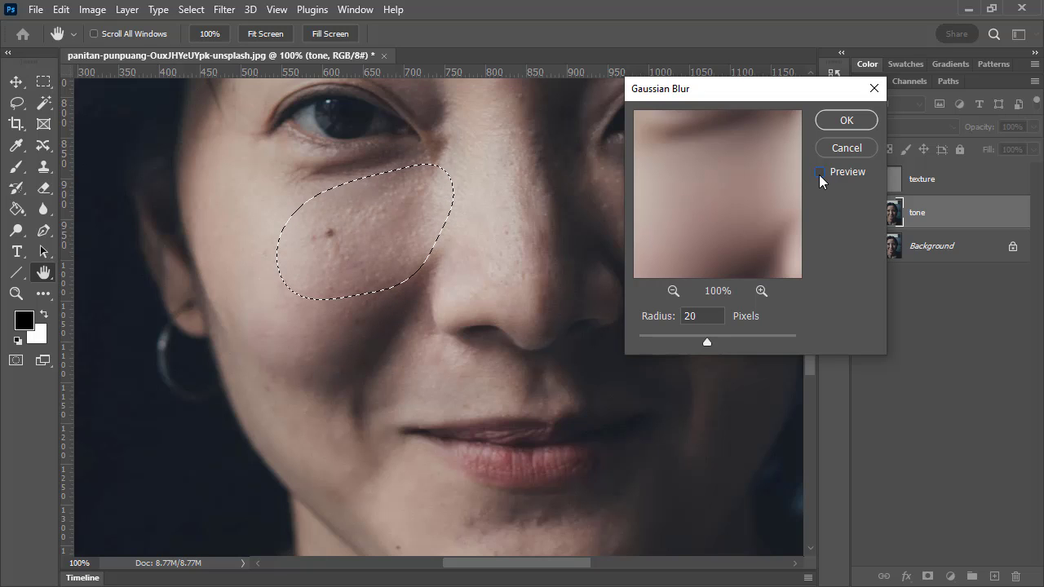
left_click(820, 174)
left_click(821, 174)
left_click(821, 174)
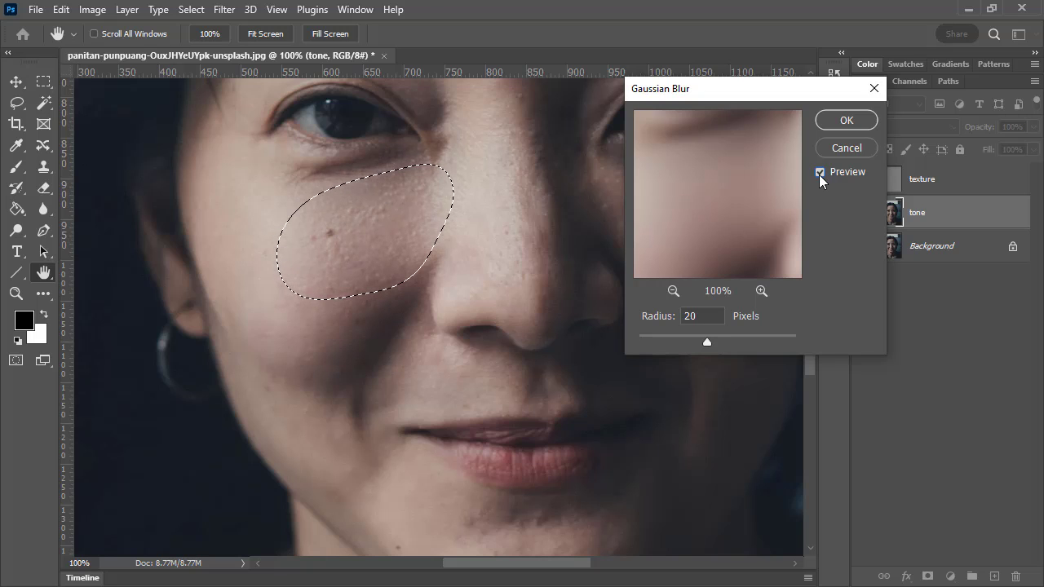
left_click(847, 120)
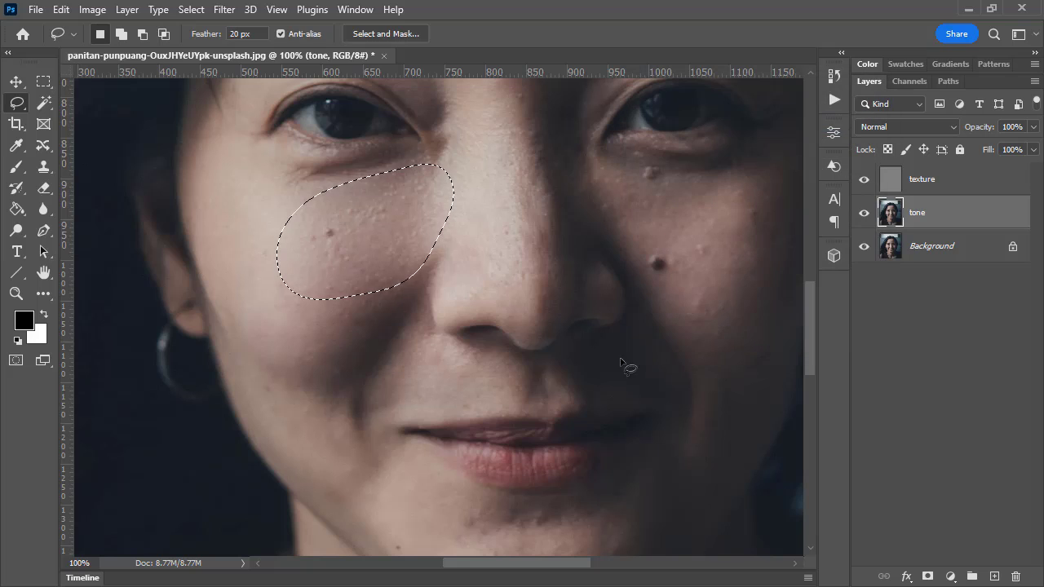
Draw a Lasso selection with a 20 px feather around the chin below the lips and check its soft edge in Quick Mask mode
mouse_move(491, 457)
left_mouse_down()
mouse_move(386, 349)
mouse_move(416, 379)
mouse_move(495, 388)
mouse_move(515, 414)
mouse_move(515, 450)
mouse_move(461, 491)
mouse_move(422, 503)
mouse_move(332, 485)
mouse_move(312, 398)
mouse_move(330, 372)
mouse_move(382, 381)
left_mouse_up()
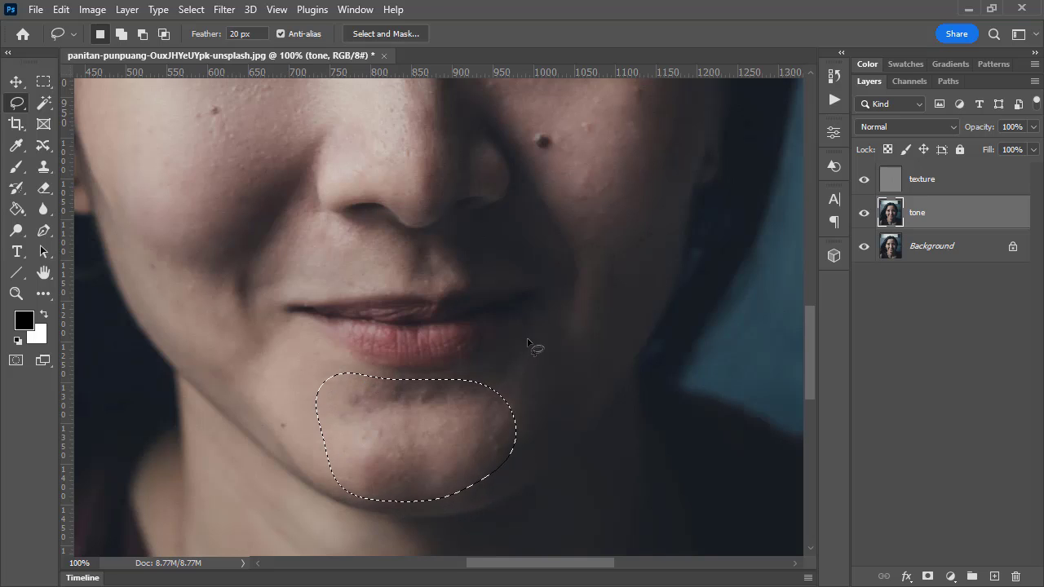
left_click(16, 361)
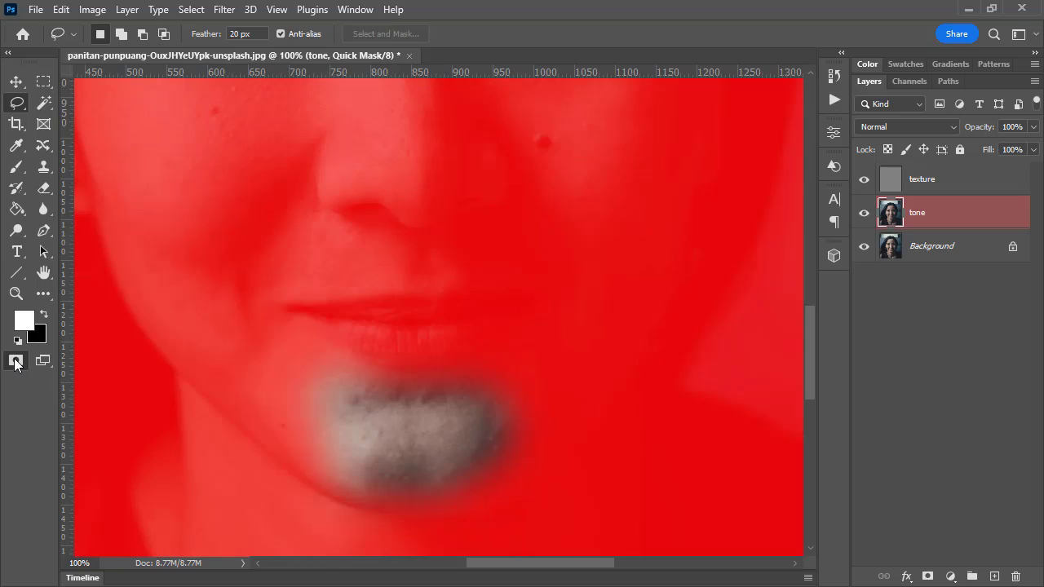
left_click(15, 360)
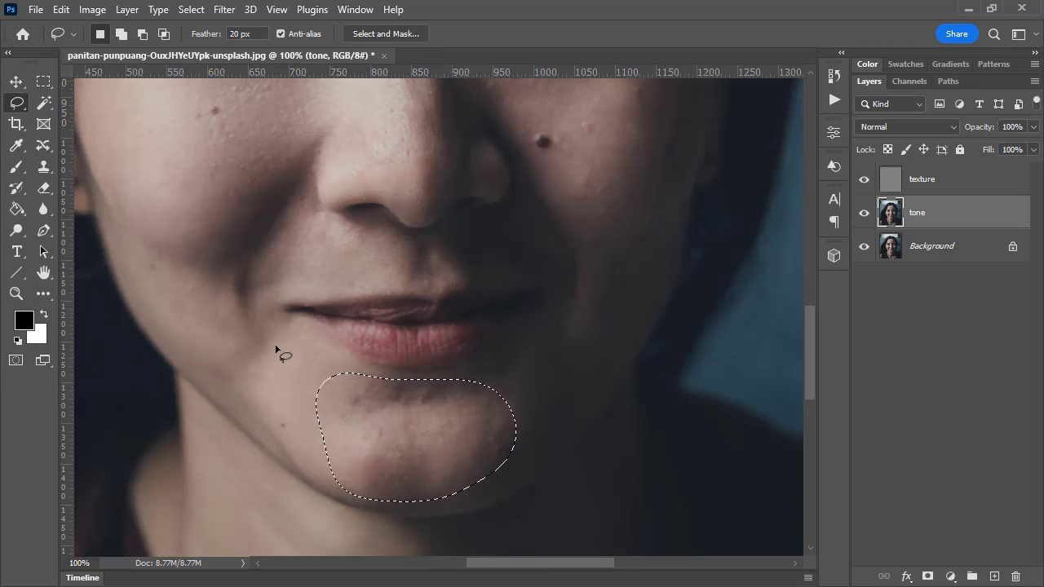
Start Gaussian Blur on the chin selection, try a radius of 15.3 pixels and compare it with the preview off and on
left_click(222, 10)
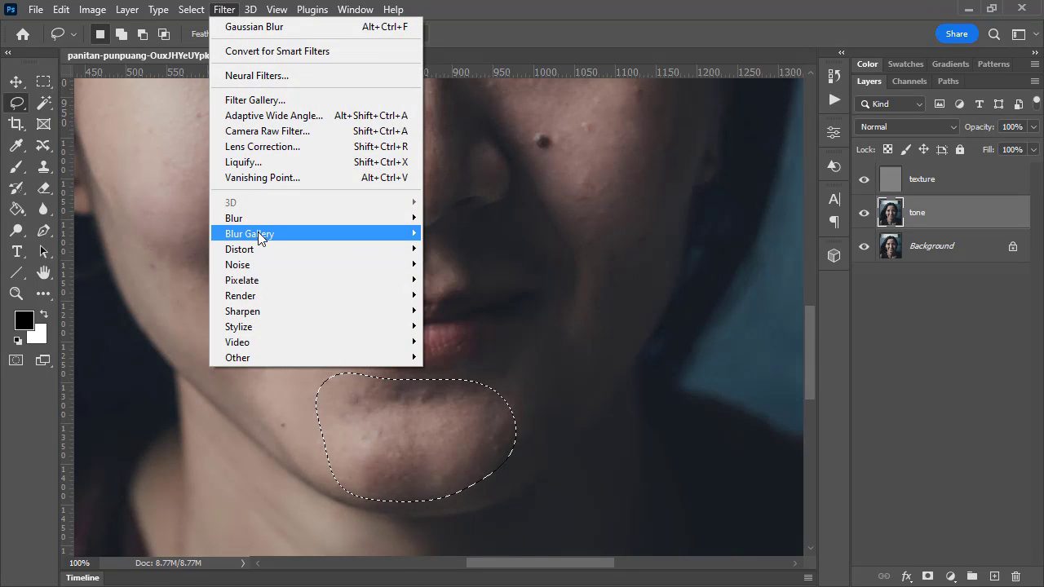
mouse_move(261, 224)
mouse_move(388, 218)
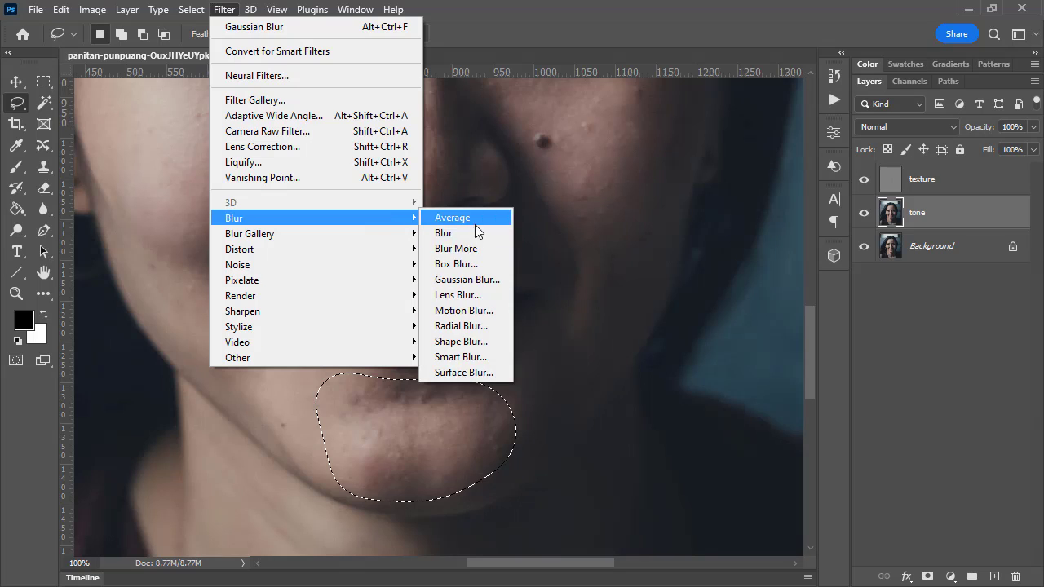
left_click(478, 282)
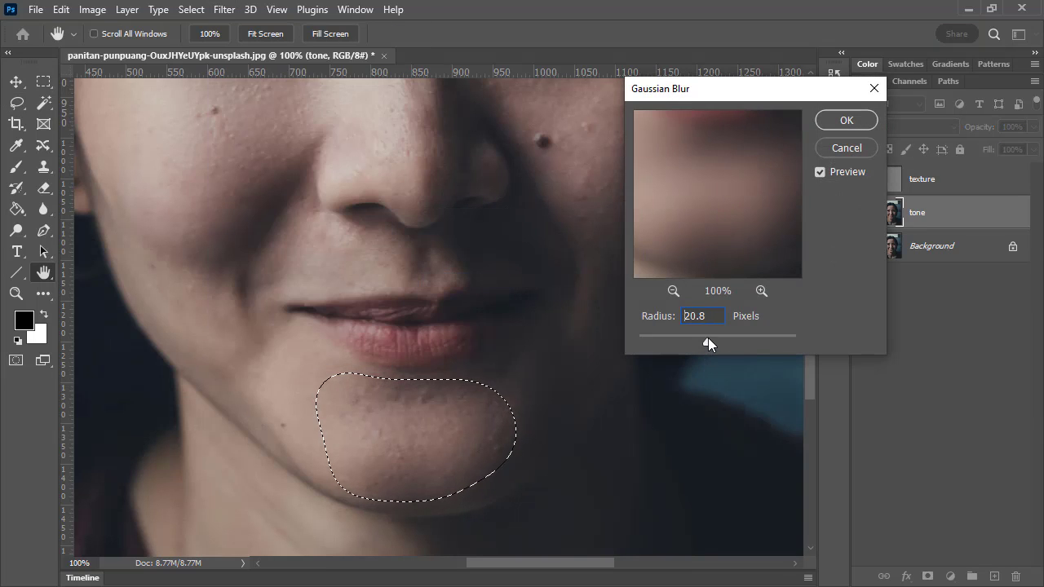
mouse_move(708, 338)
left_mouse_down()
mouse_move(696, 340)
mouse_move(704, 344)
left_mouse_up()
left_click(827, 174)
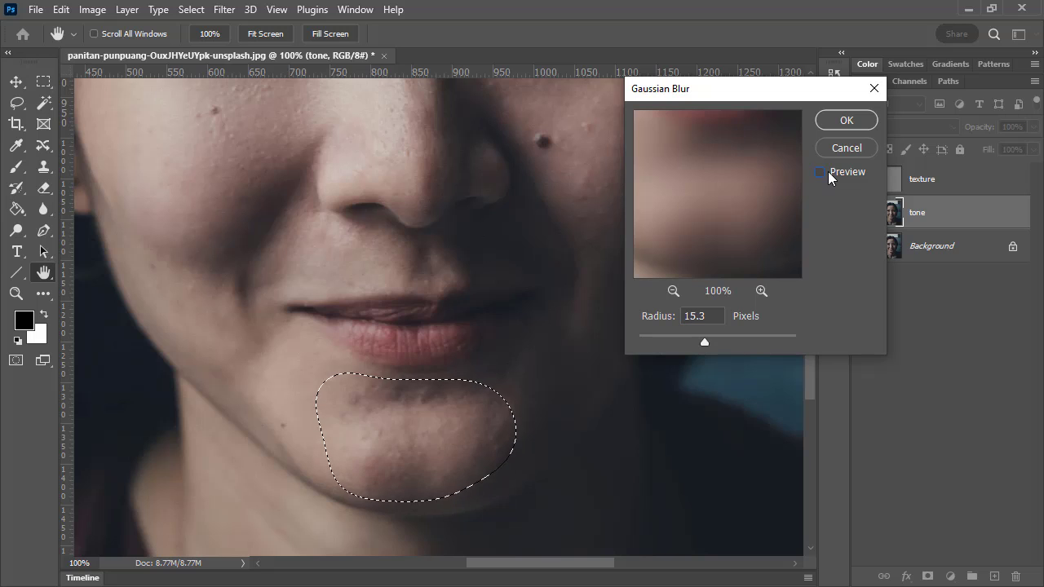
left_click(828, 175)
left_click(827, 176)
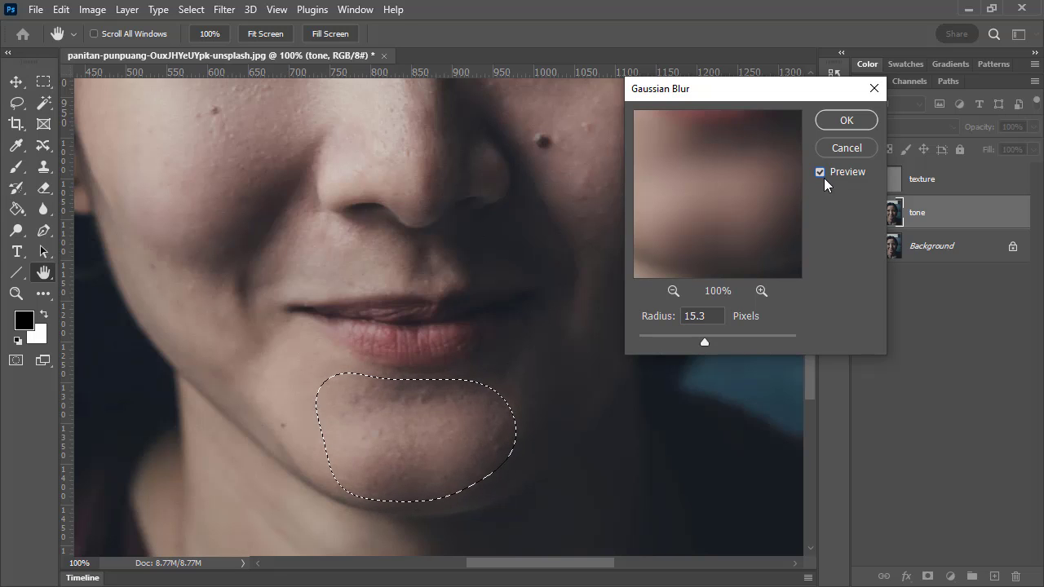
Set the Gaussian Blur radius to 18 pixels, compare the preview and apply it to the chin selection
left_click_drag(708, 339, 711, 341)
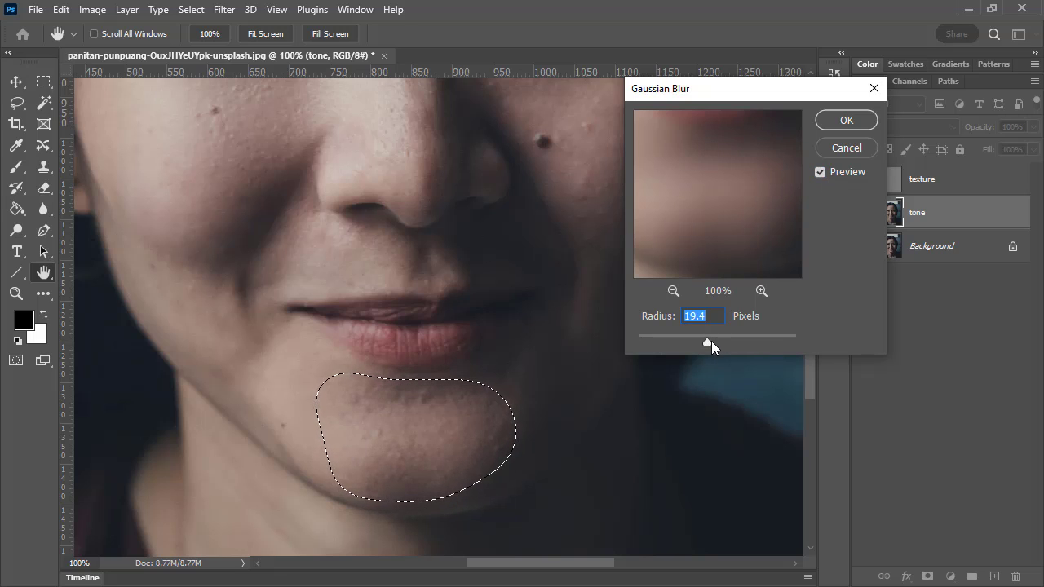
type("18")
left_click(822, 178)
left_click(824, 180)
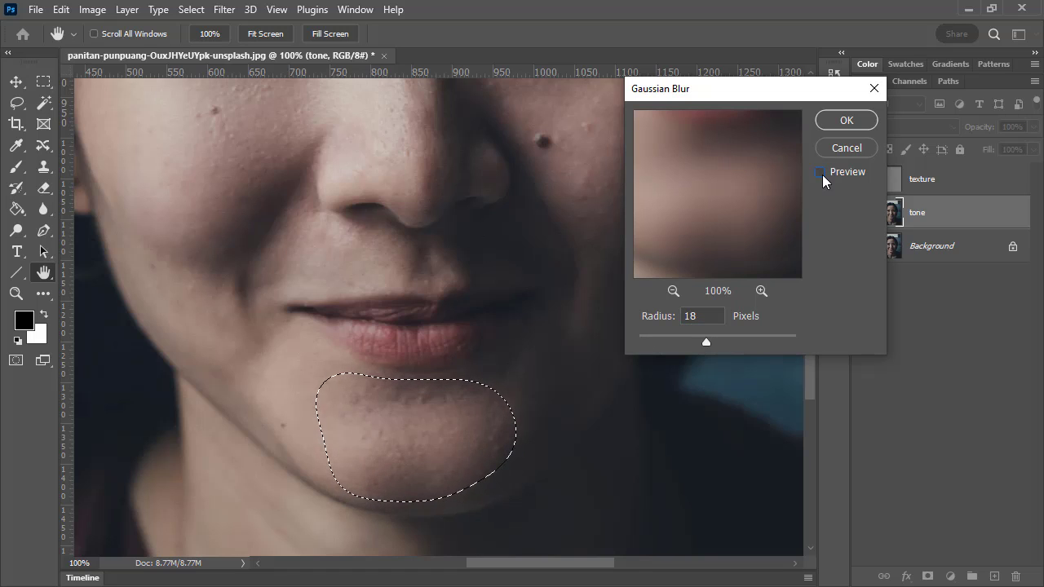
left_click(820, 173)
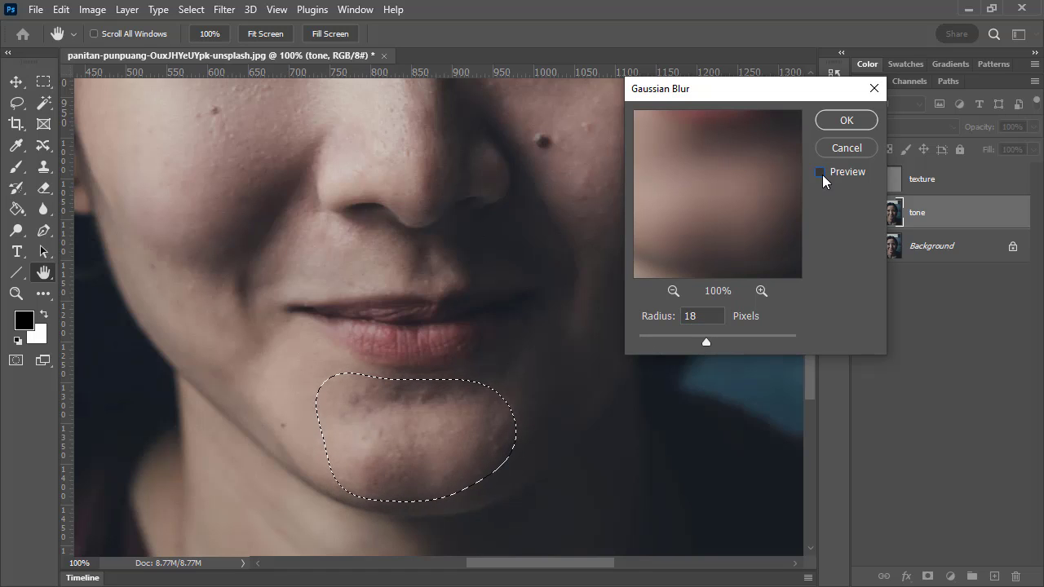
left_click(847, 120)
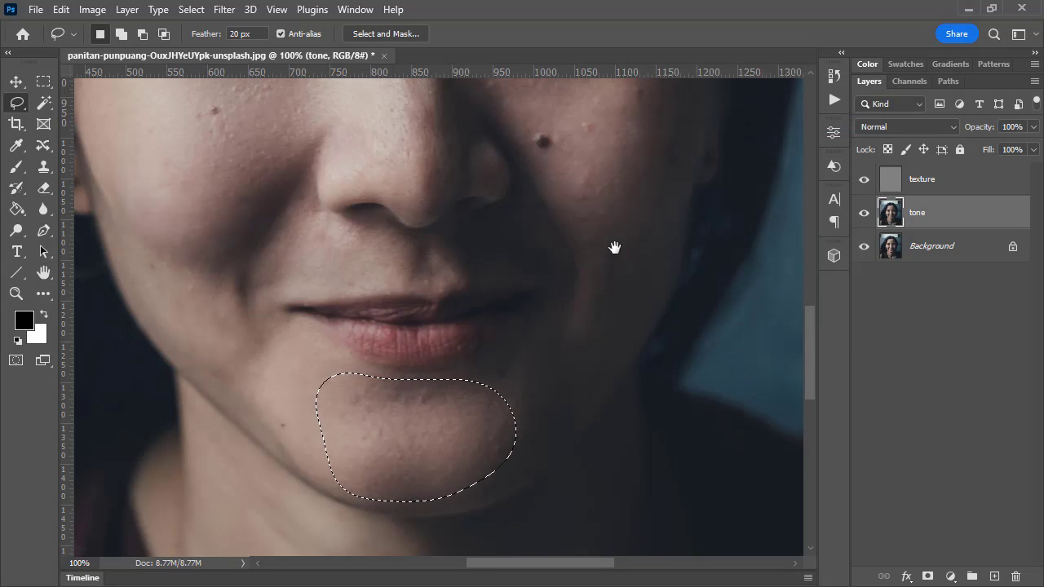
Draw a Lasso selection with a 20 px feather along the bridge of the nose and check its edge in Quick Mask mode
left_click_drag(615, 245, 524, 415)
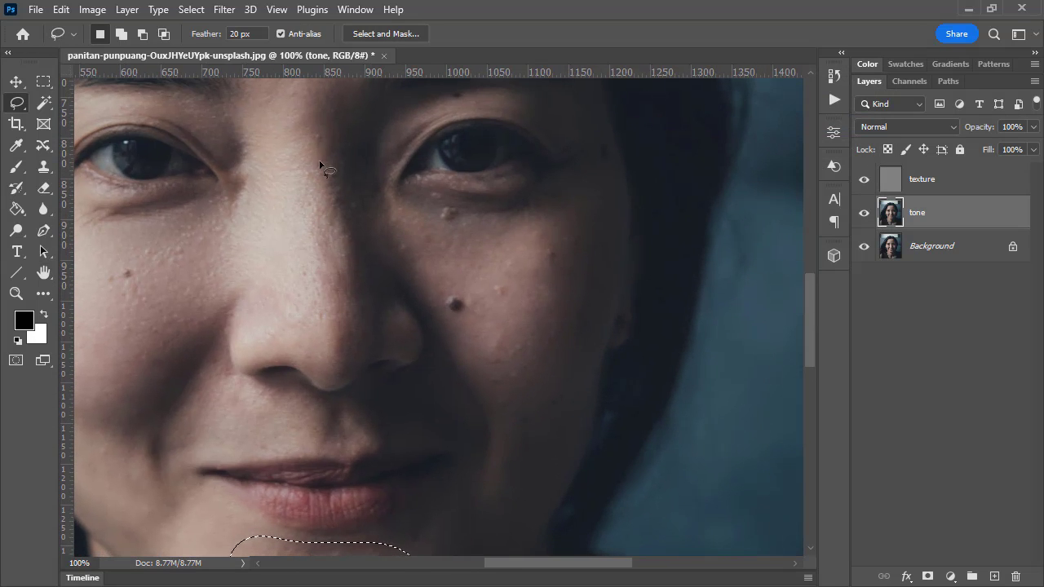
mouse_move(340, 355)
left_mouse_down()
mouse_move(374, 320)
mouse_move(357, 210)
mouse_move(334, 166)
mouse_move(318, 164)
mouse_move(289, 204)
mouse_move(279, 295)
mouse_move(335, 357)
left_mouse_up()
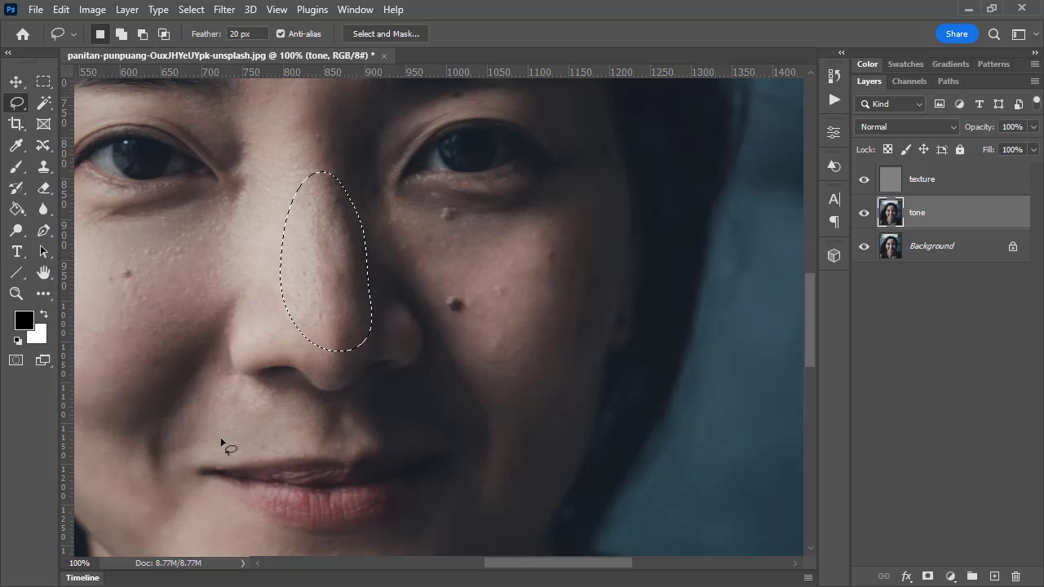
left_click(17, 361)
left_click(17, 360)
Apply Gaussian Blur with a radius of 15 pixels to the nose selection on the tone layer
left_click(223, 9)
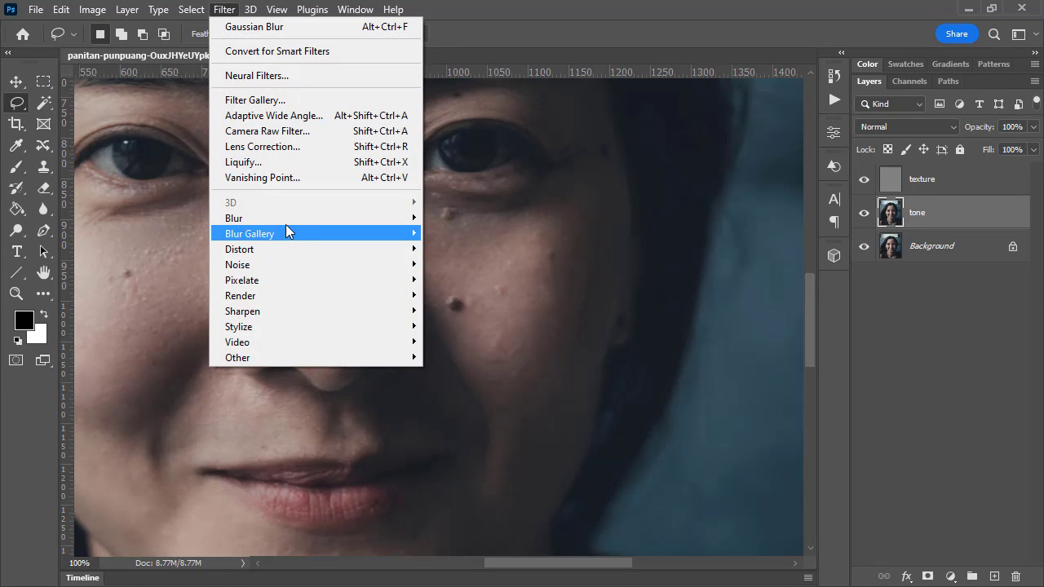
mouse_move(284, 217)
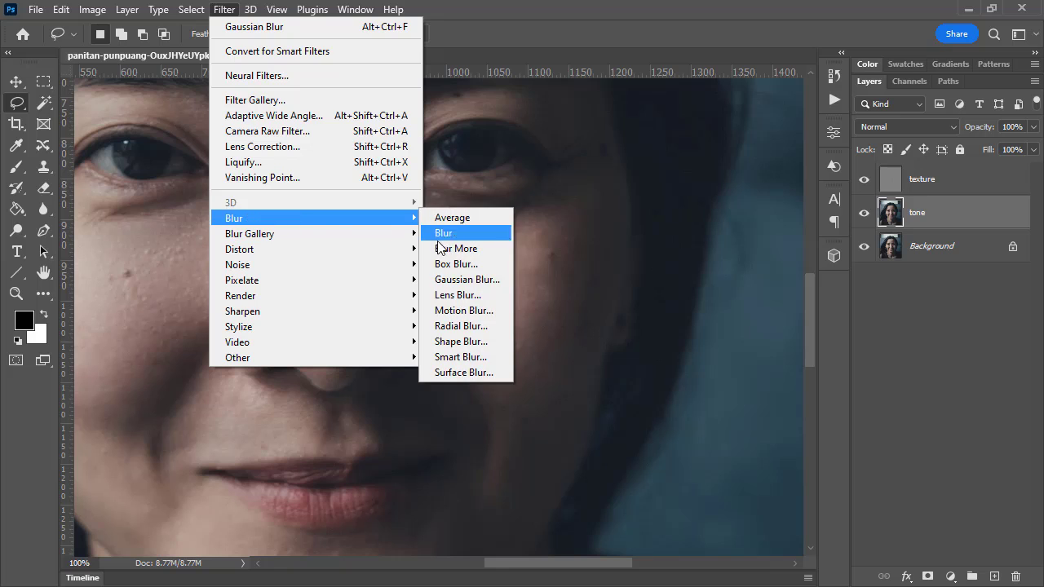
left_click(473, 277)
type("15")
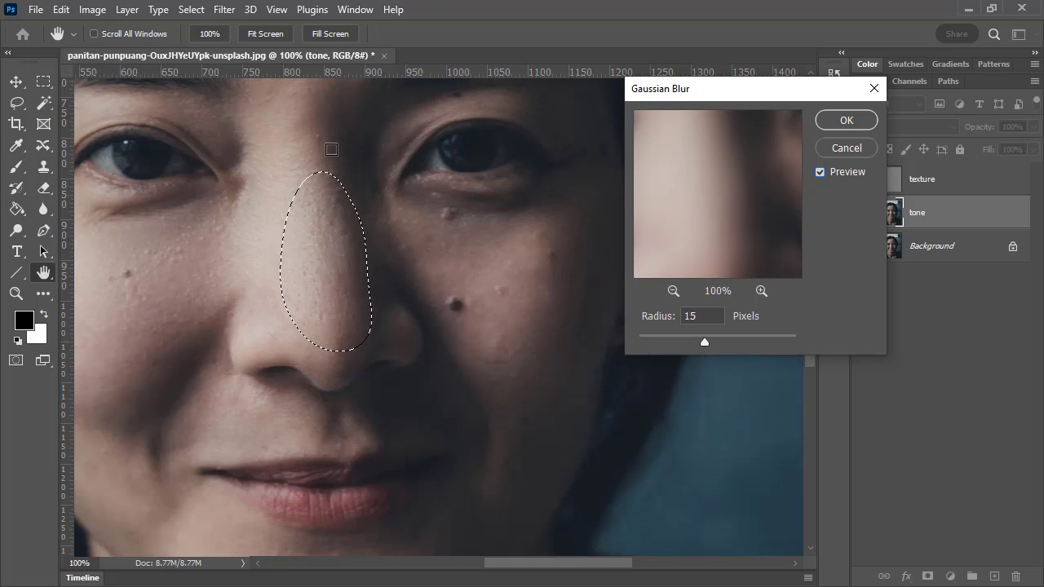
left_click(832, 120)
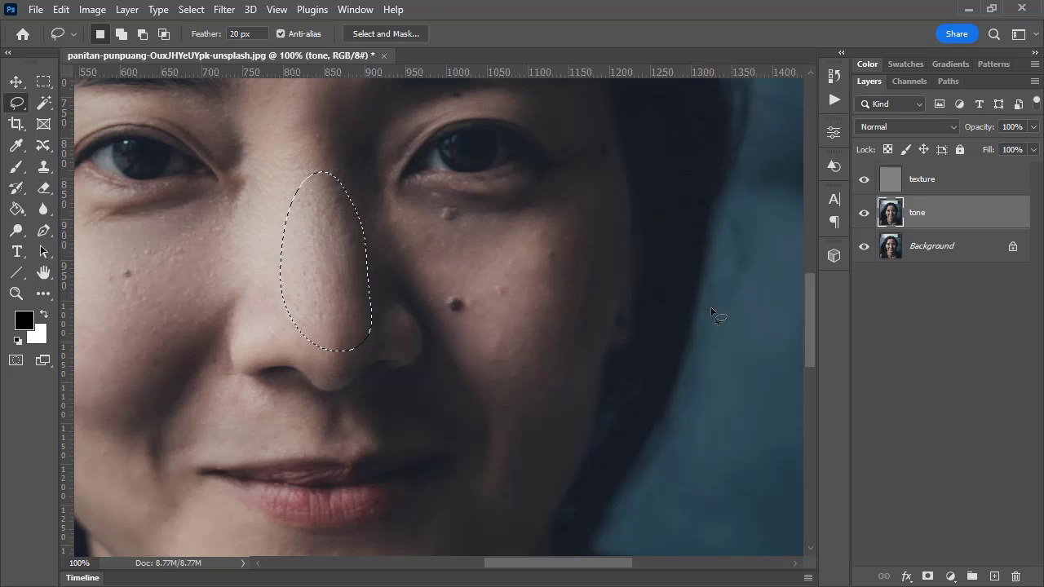
Draw a Lasso selection with a 20 px feather around the darker, shadow-side cheek below the eye
left_click_drag(396, 203, 442, 220)
left_click(506, 235)
mouse_move(556, 250)
left_mouse_down()
mouse_move(573, 270)
mouse_move(551, 364)
left_mouse_up()
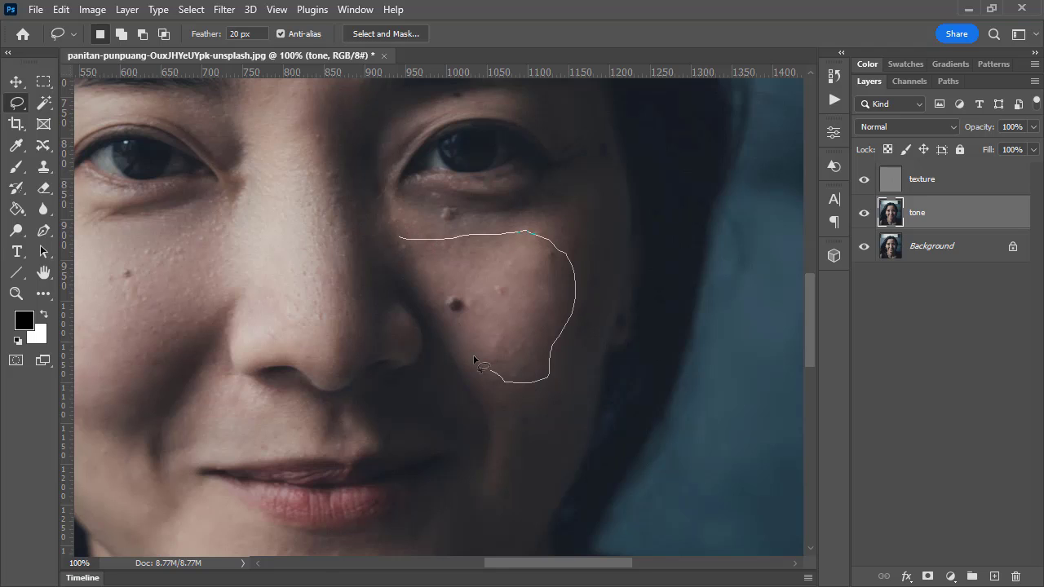
left_click_drag(400, 239, 401, 240)
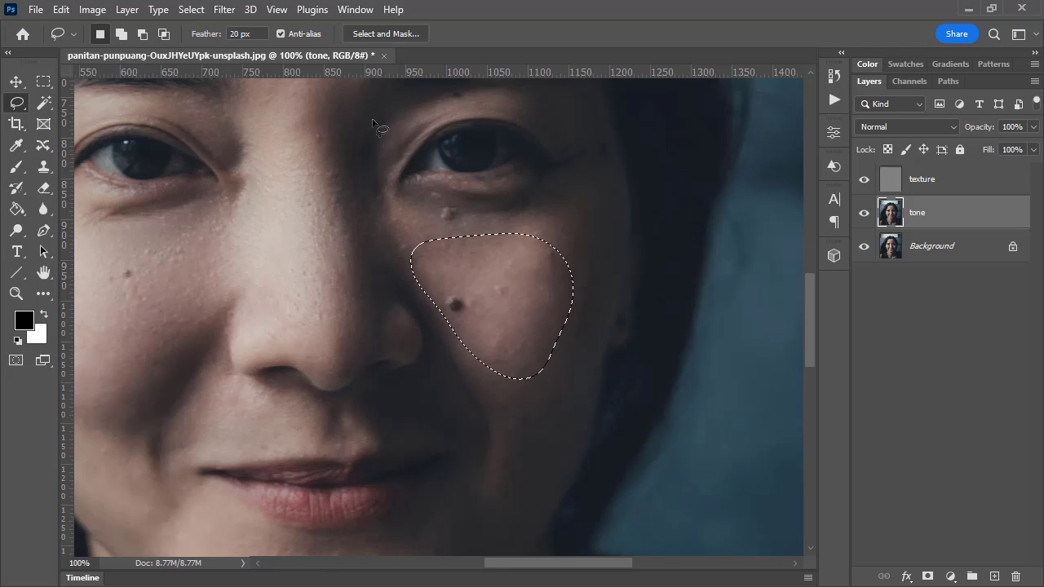
Apply Gaussian Blur with a radius of 15 pixels to the shadow-side cheek selection, comparing the preview before confirming
left_click(223, 10)
mouse_move(267, 252)
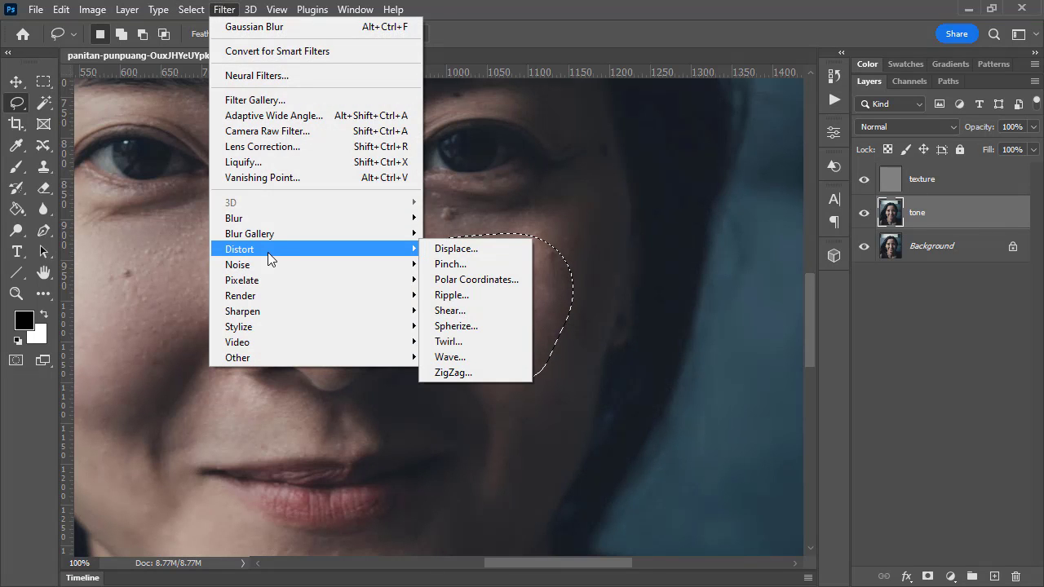
mouse_move(281, 234)
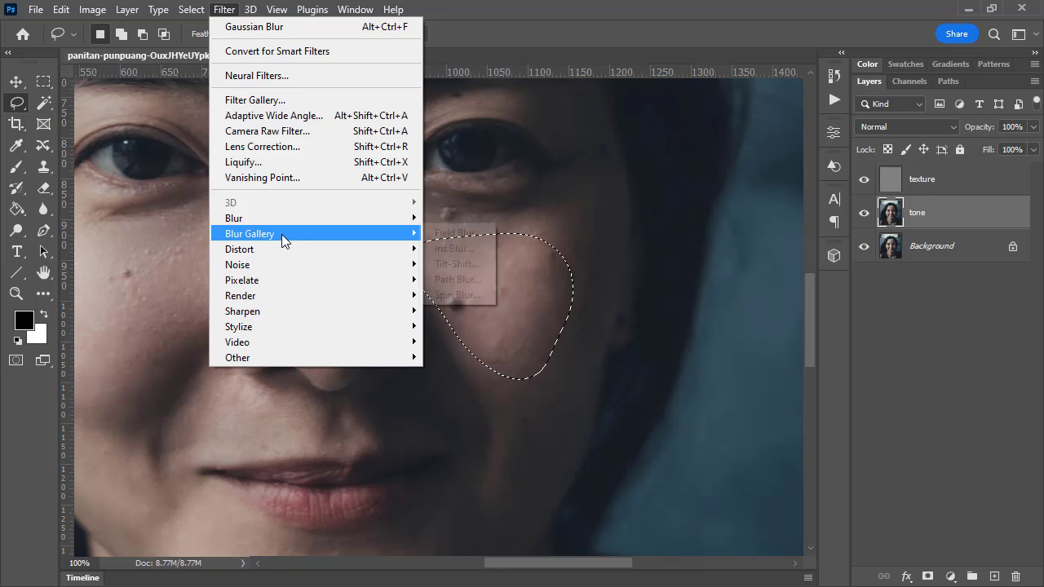
mouse_move(282, 216)
left_click(463, 280)
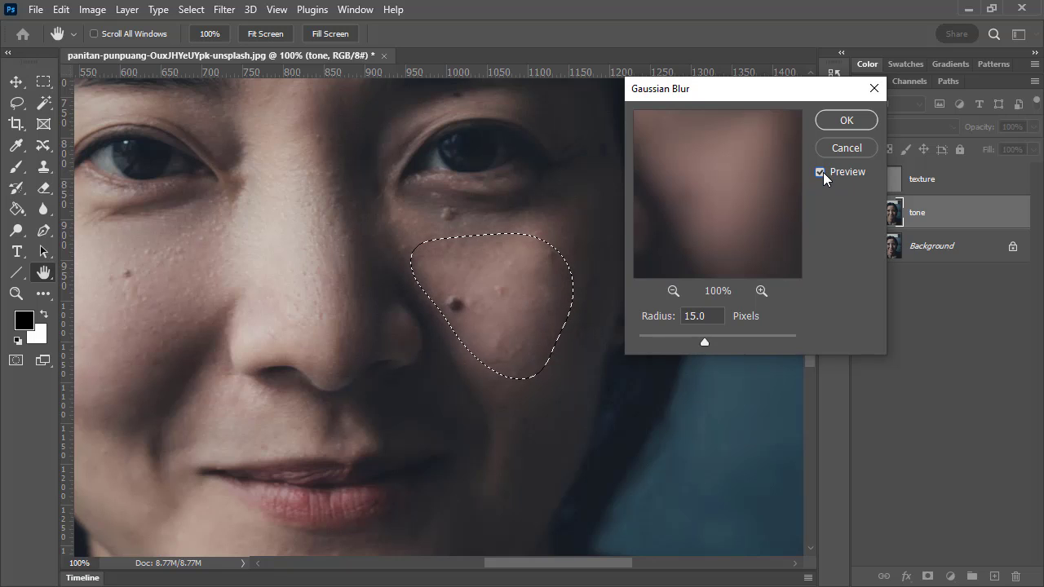
left_click(821, 172)
left_click(847, 120)
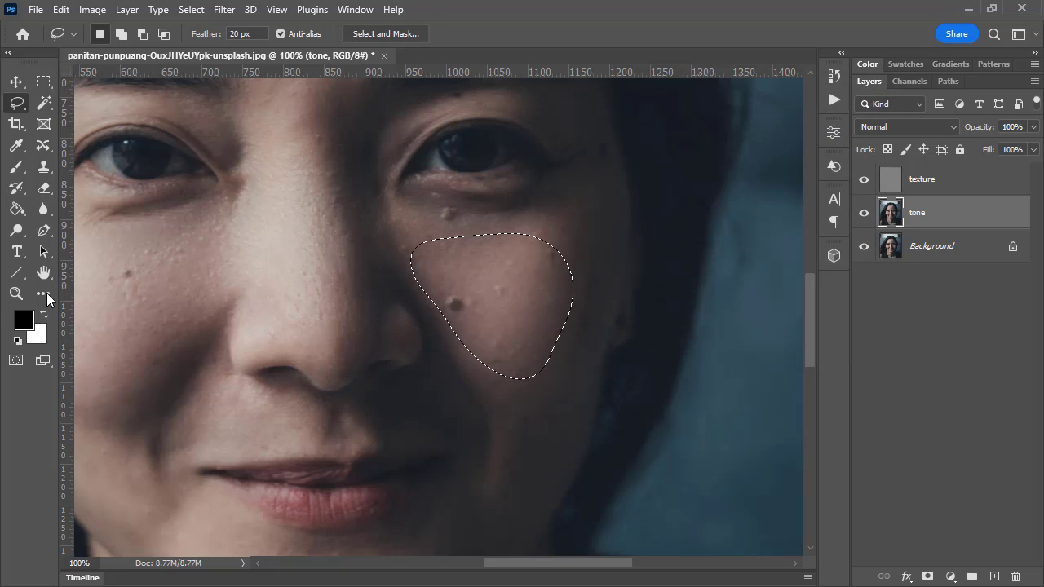
Clear the cheek selection with the Rectangular Marquee tool and show the whole face at 50% zoom
left_click(15, 294)
left_click(548, 256, "alt")
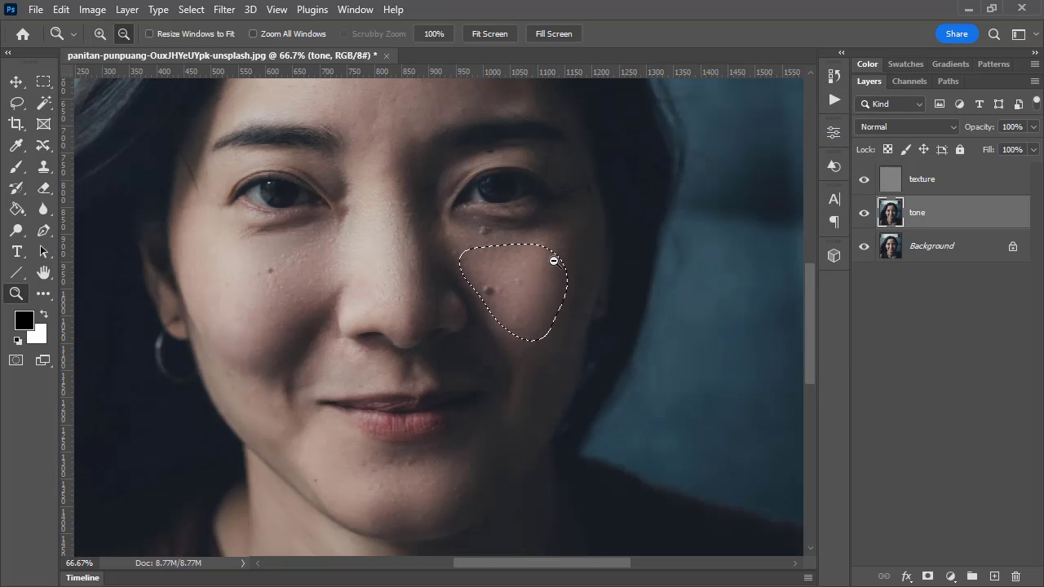
left_click(519, 301, "alt")
scroll(450, 206, "up", 2)
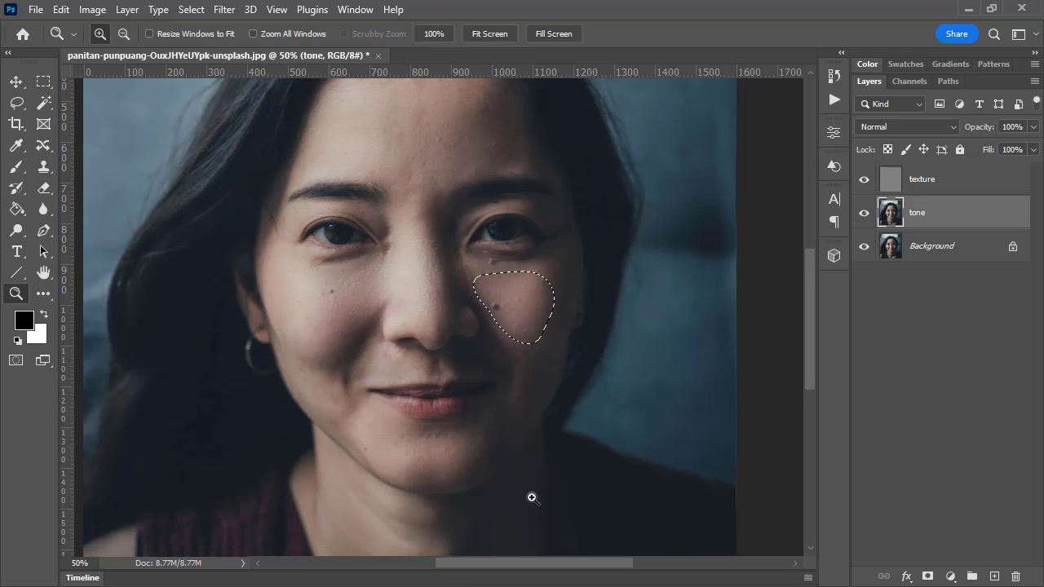
left_click(43, 81)
left_click(508, 262)
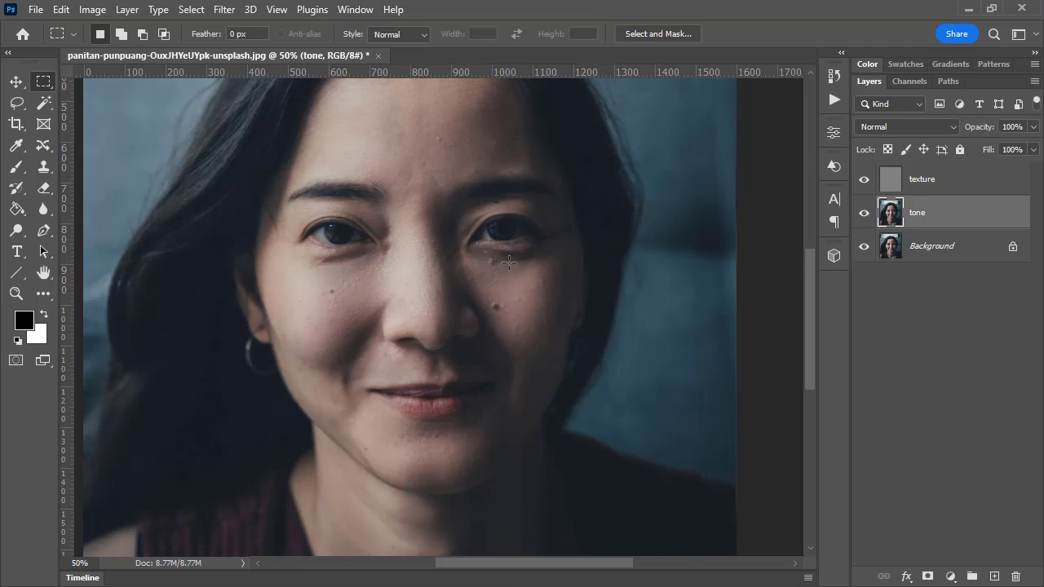
Switch repeatedly between the Background layer alone and all layers to compare the whole face before and after smoothing
left_click(865, 247, "alt")
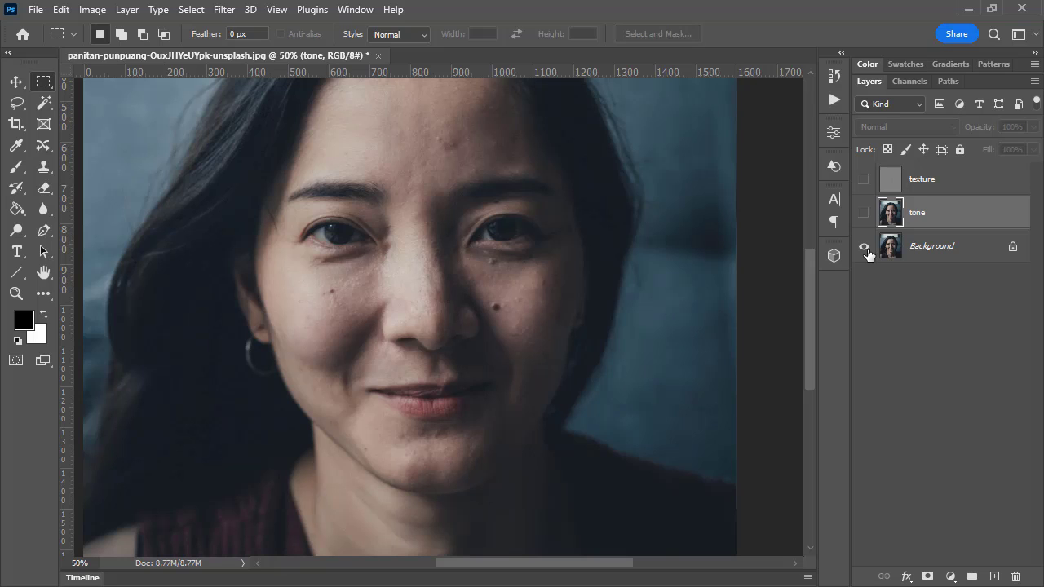
left_click(865, 248, "alt")
left_click(865, 247, "alt")
left_click(865, 247, "alt")
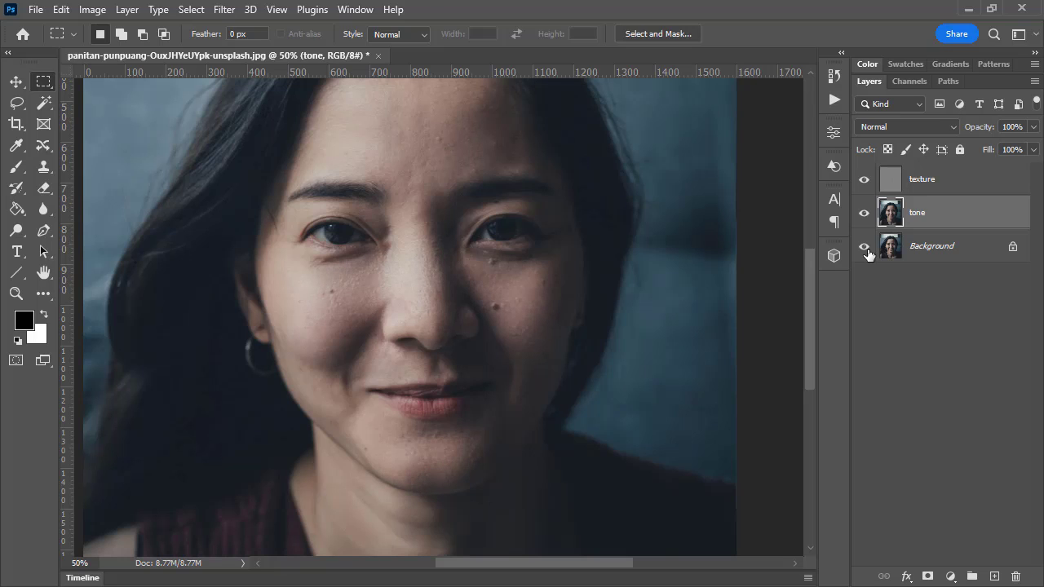
left_click(865, 247, "alt")
left_click(864, 247, "alt")
left_click(864, 247, "alt")
left_click(864, 247, "alt")
left_click(865, 248, "alt")
left_click(864, 247, "alt")
left_click(865, 248, "alt")
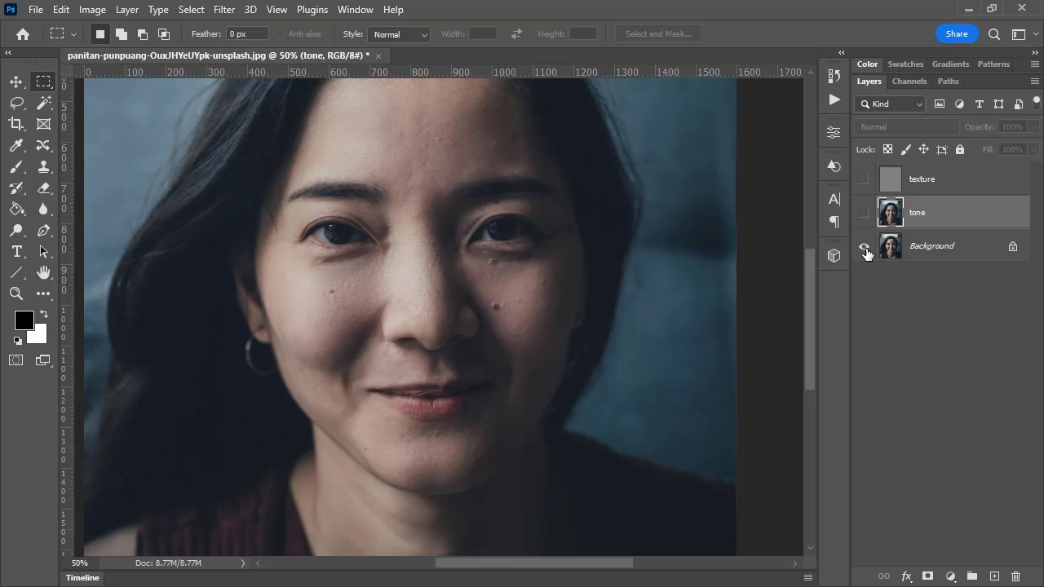
Show all layers again, select the texture layer and isolate it at 200% around the shadow-side eye for Clone Stamp work
left_click(864, 248, "alt")
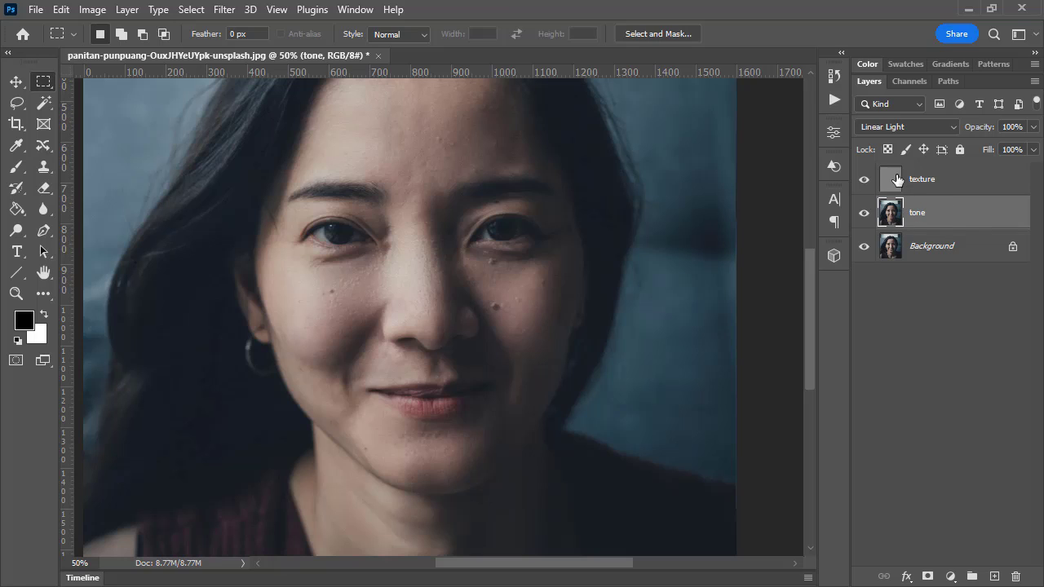
left_click(897, 180)
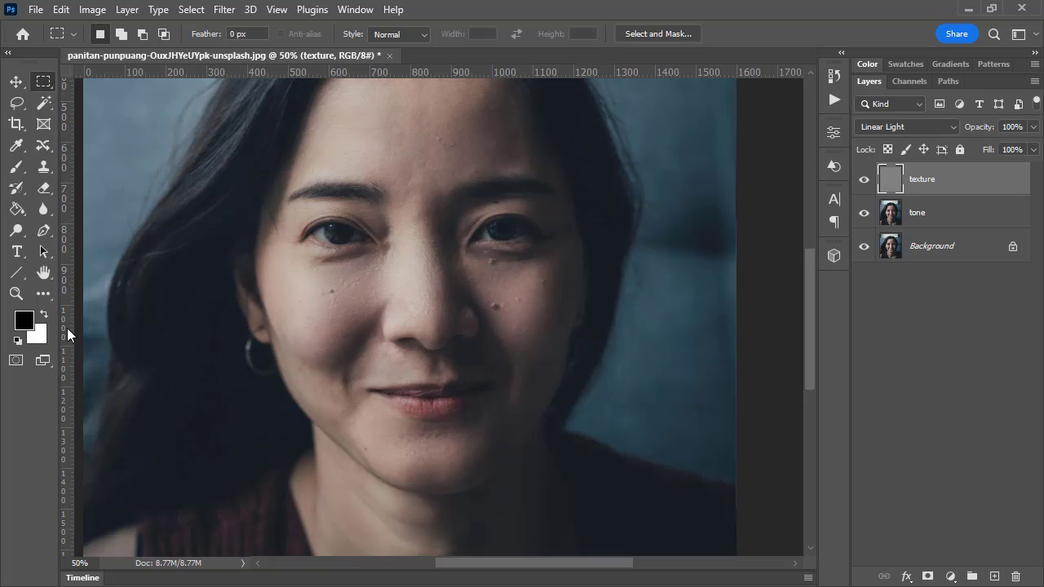
left_click(15, 294)
left_click(507, 273)
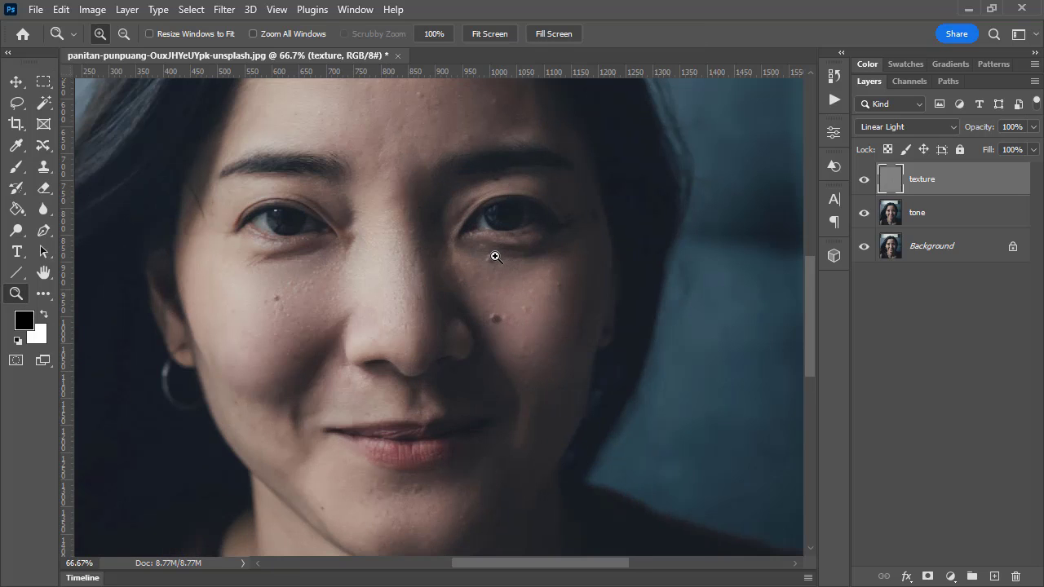
left_click(496, 256)
left_click(491, 259)
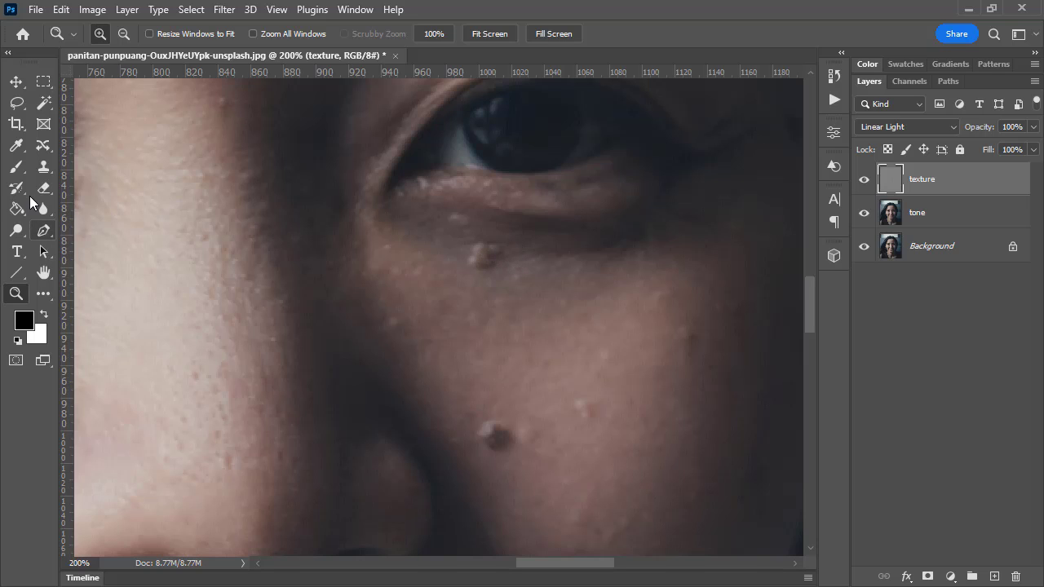
left_click(44, 166)
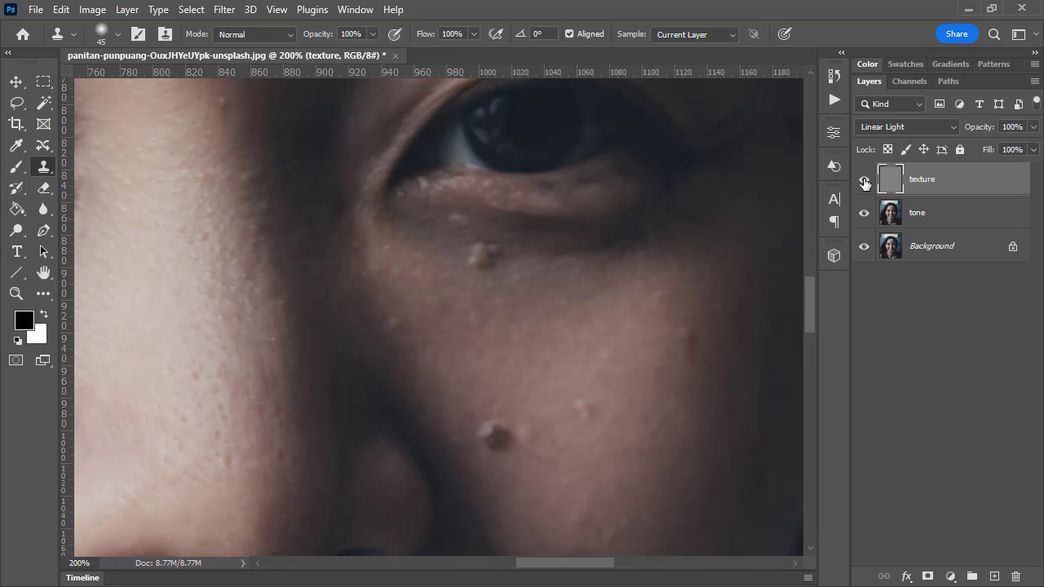
left_click(864, 181, "alt")
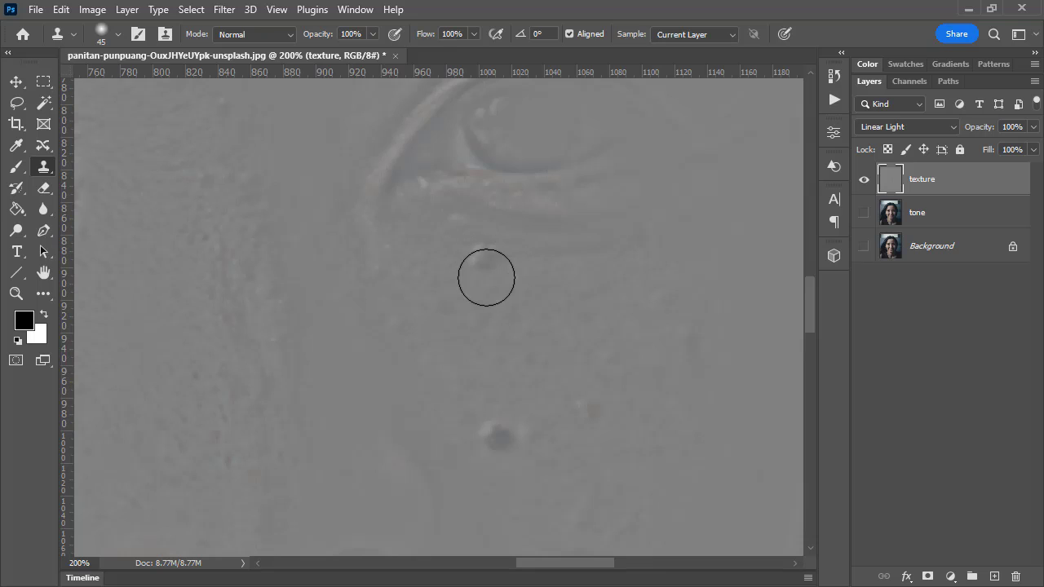
Clone clean texture over the bump beneath the shadow-side eye with a 30 px brush, then show the tone layer again
key("bracketleft")
key("bracketleft")
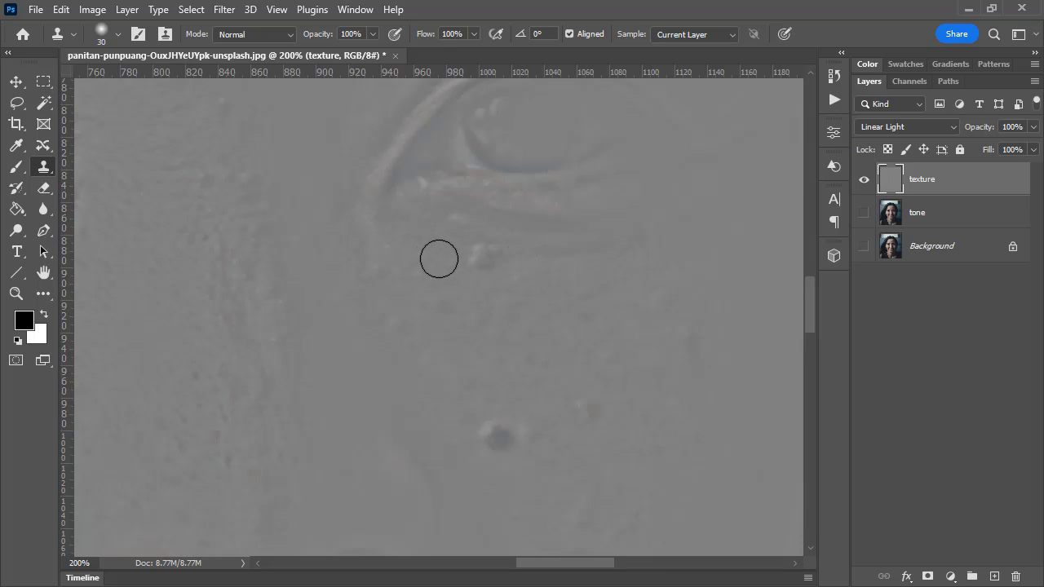
left_click(441, 264, "alt")
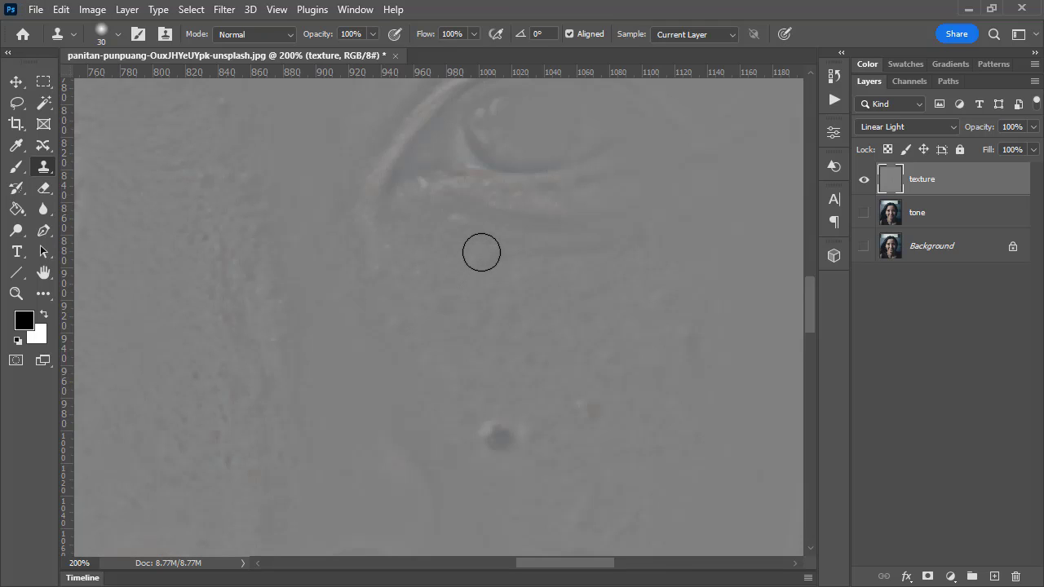
left_click(481, 253)
left_click_drag(482, 252, 487, 252)
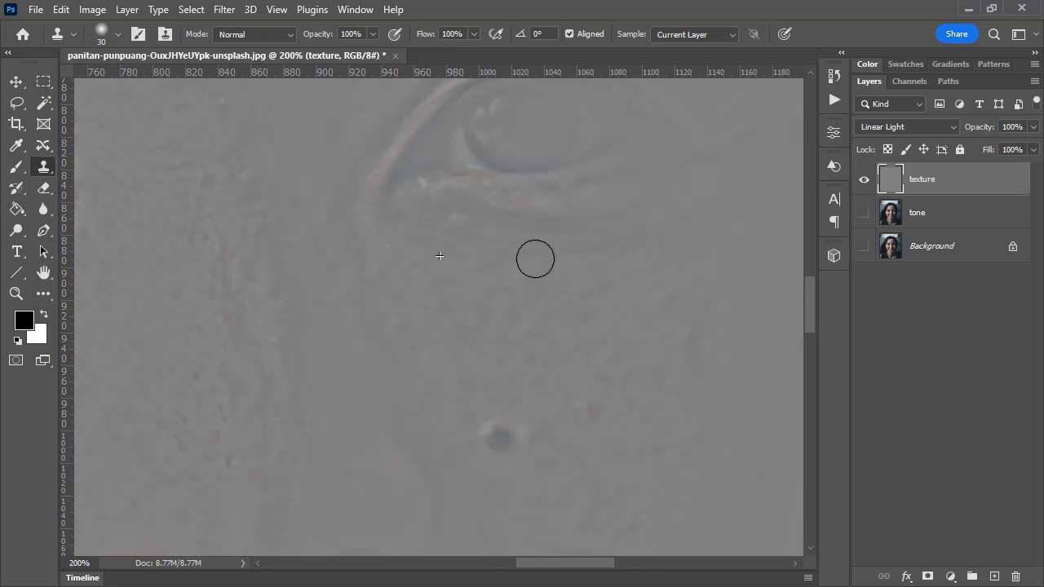
left_click(865, 215)
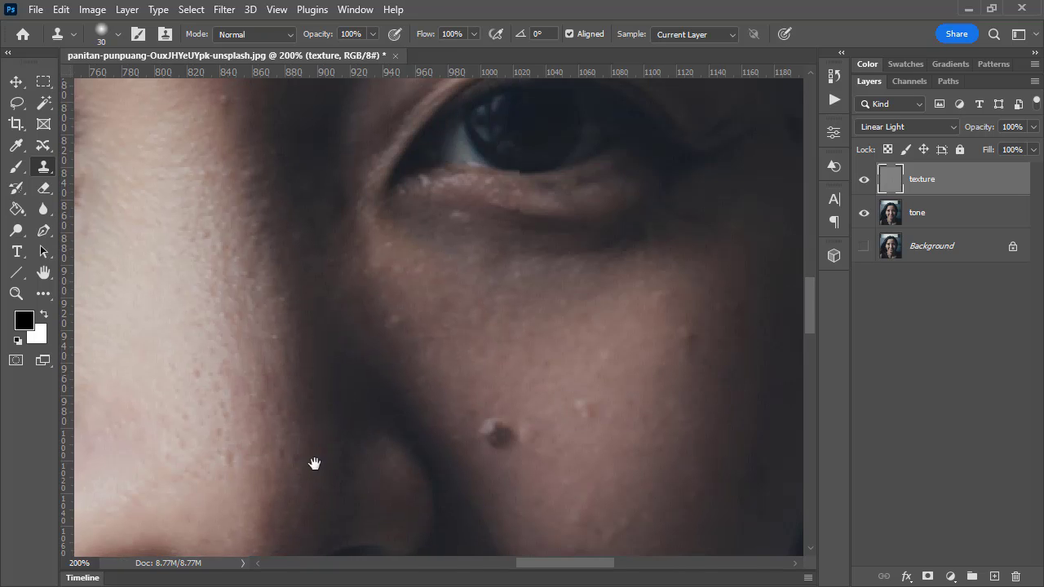
Clone clean skin texture over the small bumps on the nose and the lit cheek beside it
left_click_drag(315, 464, 345, 413)
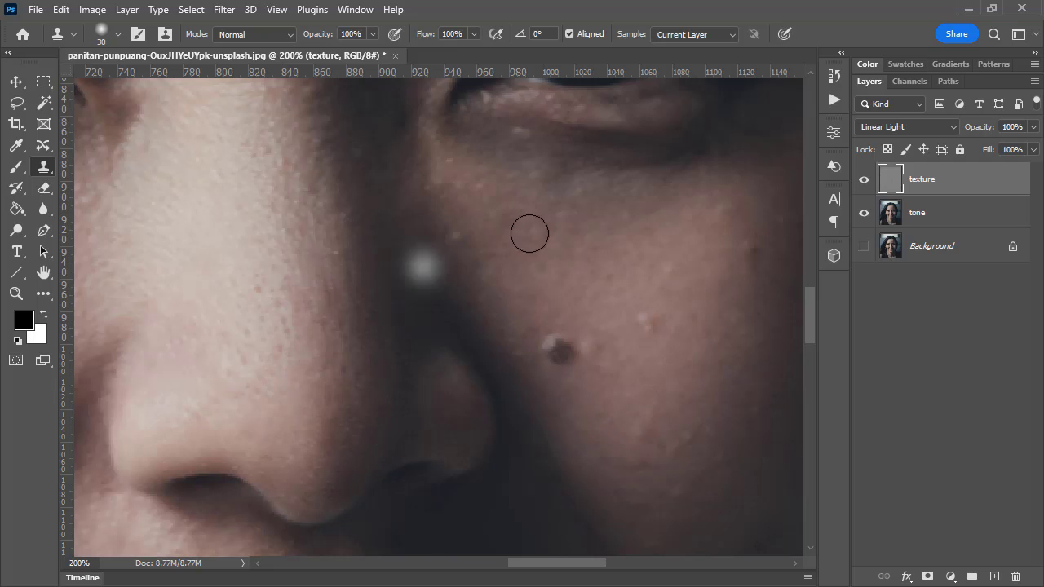
left_click(251, 301, "alt")
left_click(258, 291)
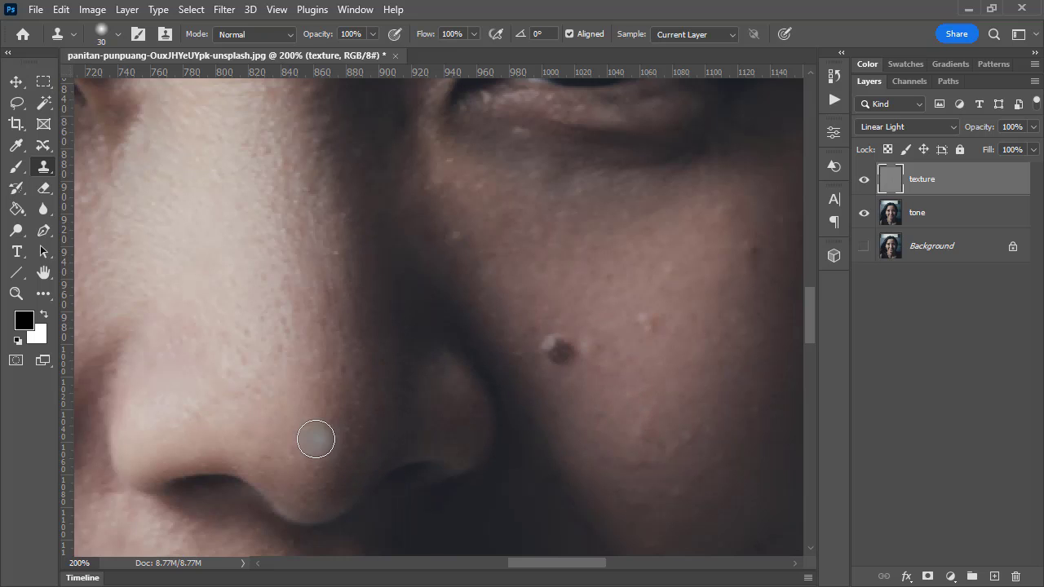
left_click_drag(297, 438, 610, 408)
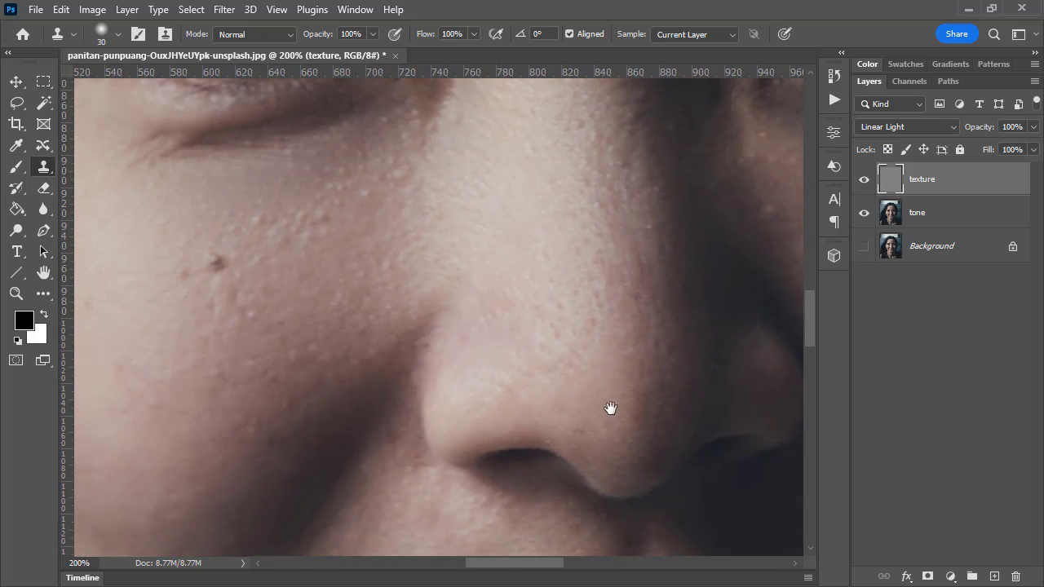
left_click(345, 240, "alt")
left_click(323, 213)
left_click(343, 267, "alt")
left_click(299, 224)
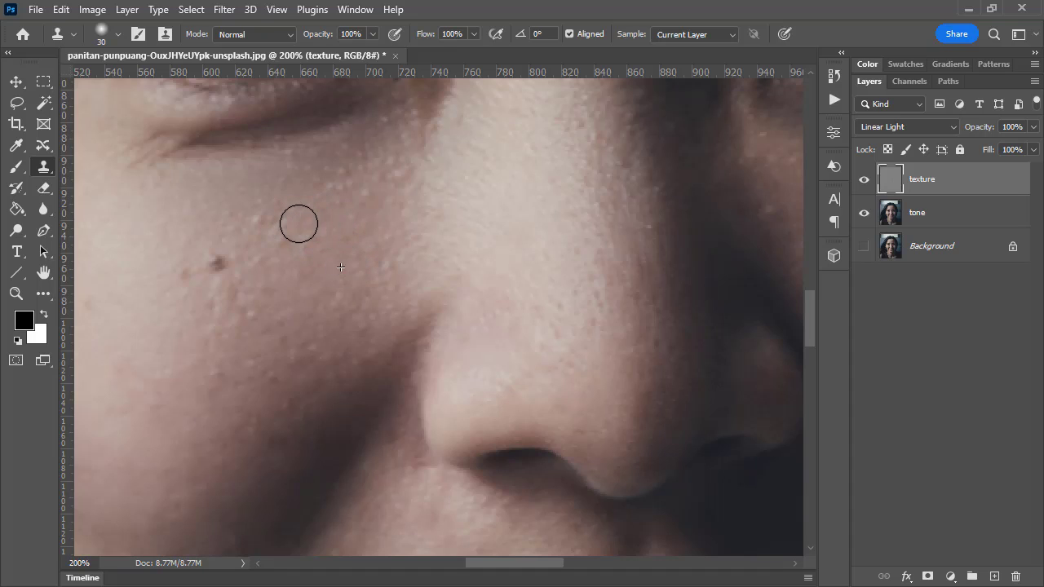
left_click(364, 357)
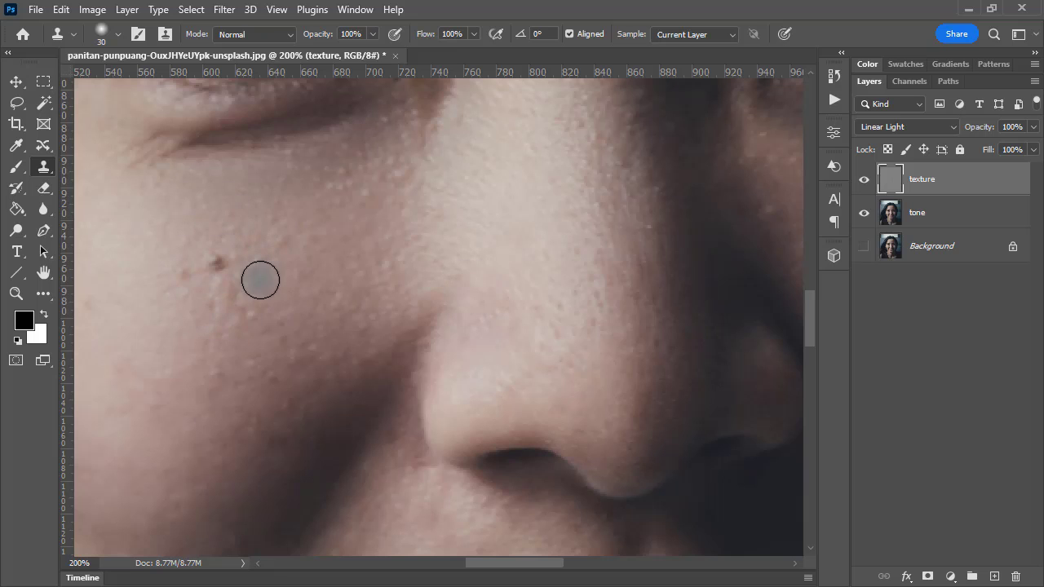
Clone clean texture over the small bumps on the shadow-side cheek around the large mole, leaving the mole itself
mouse_move(615, 359)
left_mouse_down()
mouse_move(288, 283)
mouse_move(307, 393)
left_mouse_up()
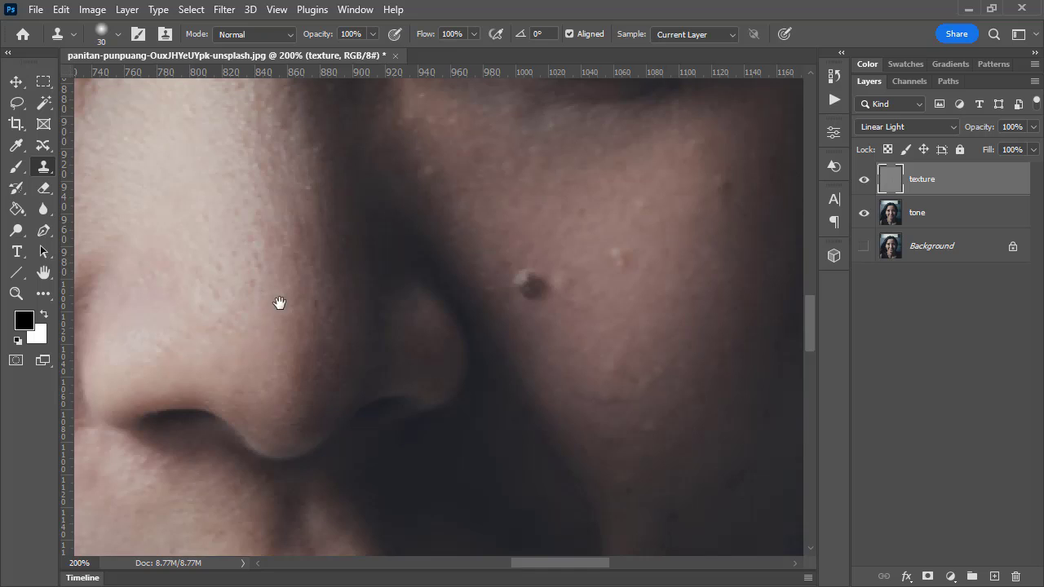
left_click_drag(277, 303, 121, 288)
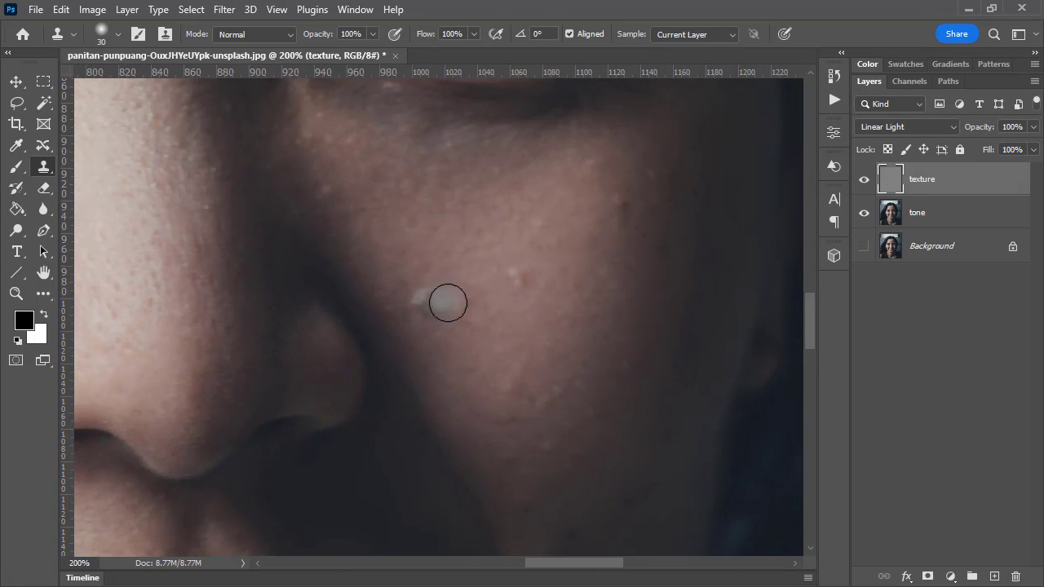
left_click_drag(585, 305, 494, 359)
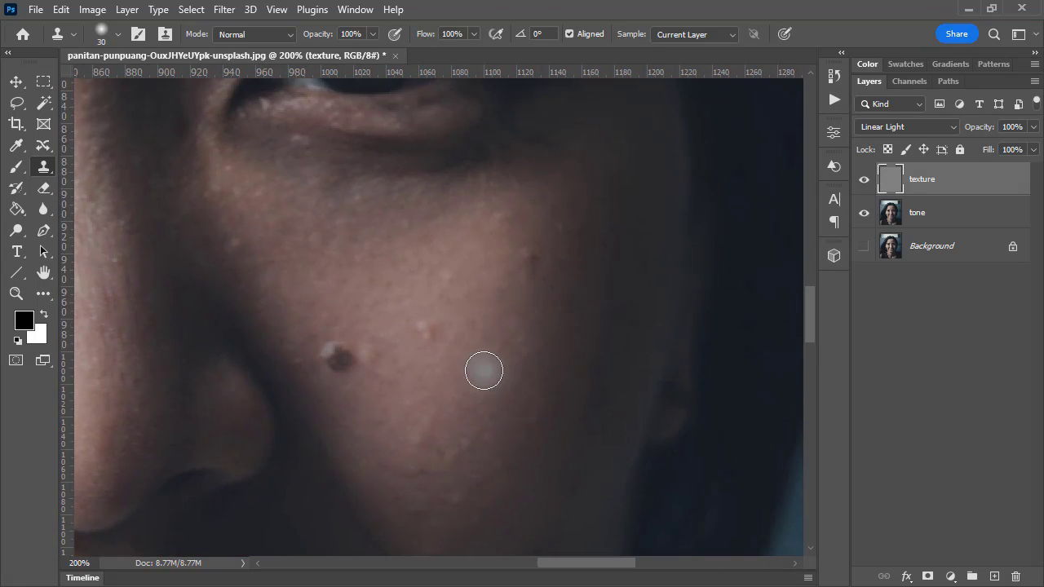
left_click(450, 343, "alt")
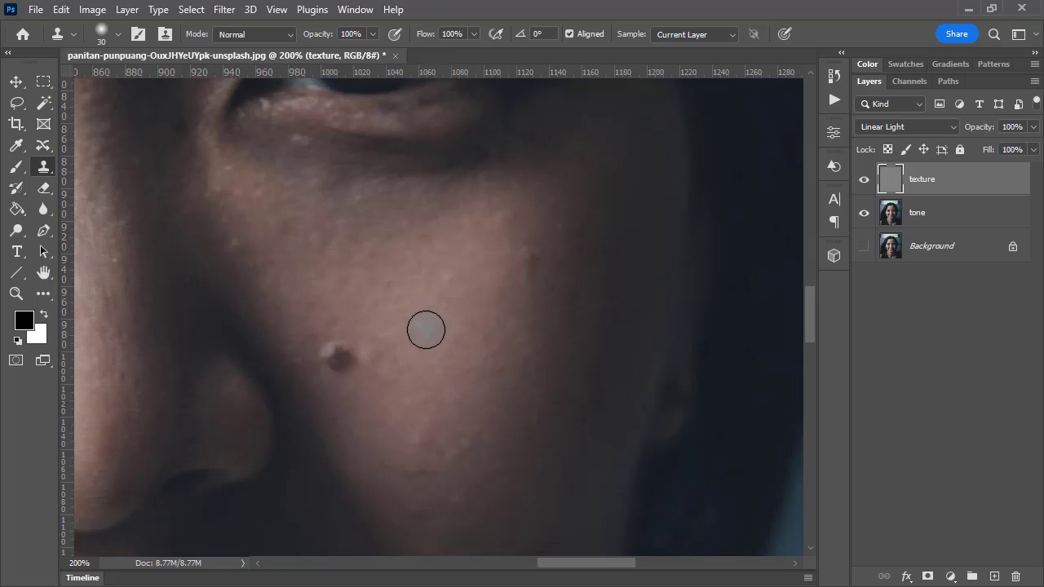
left_click(422, 330)
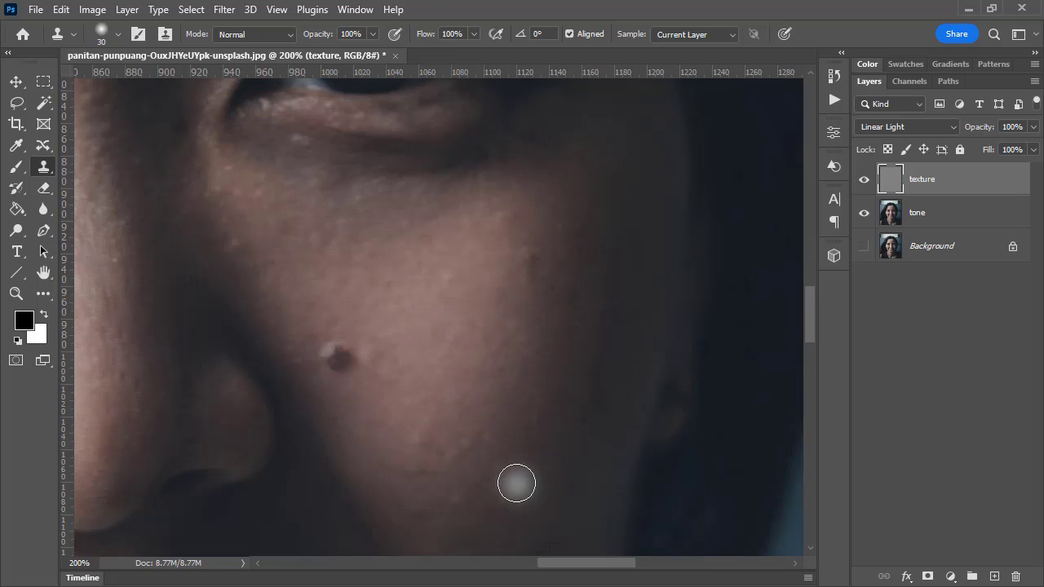
left_click(471, 496, "alt")
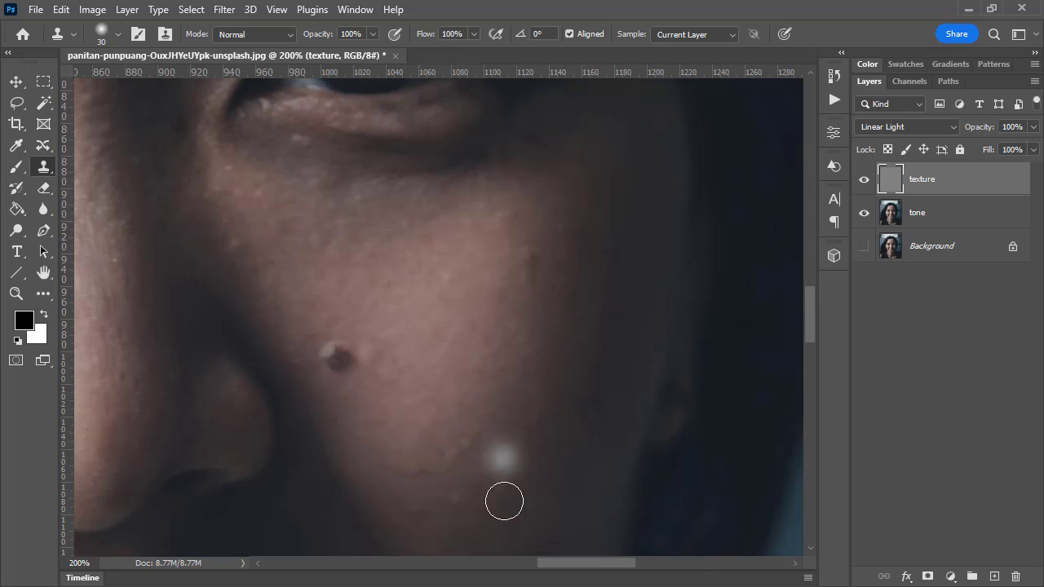
Clone clean texture over the raised spots and pale speck on the forehead above the shadow-side eyebrow
left_click_drag(431, 228, 527, 520)
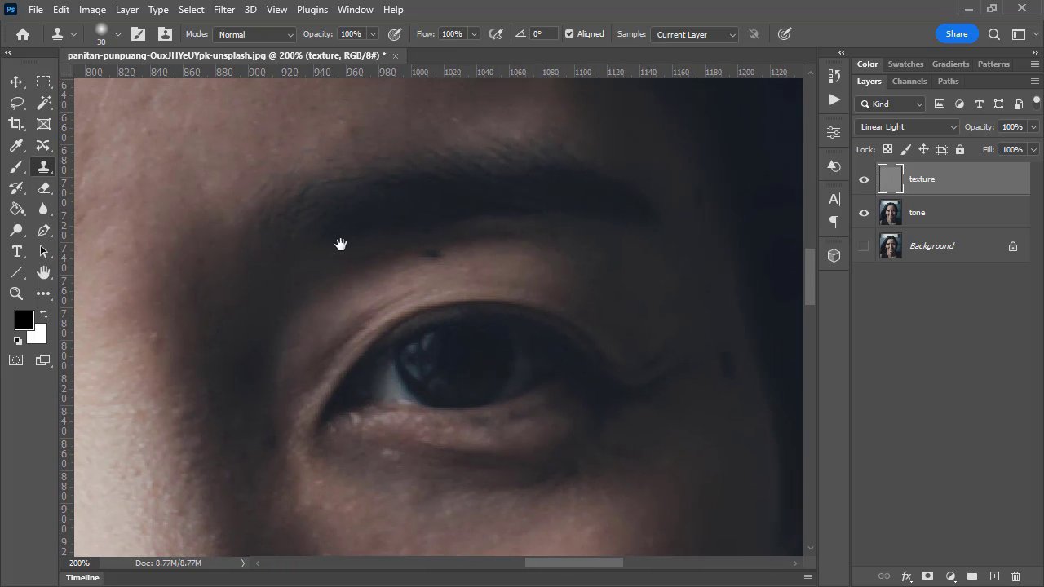
mouse_move(340, 242)
left_mouse_down()
mouse_move(576, 357)
mouse_move(557, 432)
left_mouse_up()
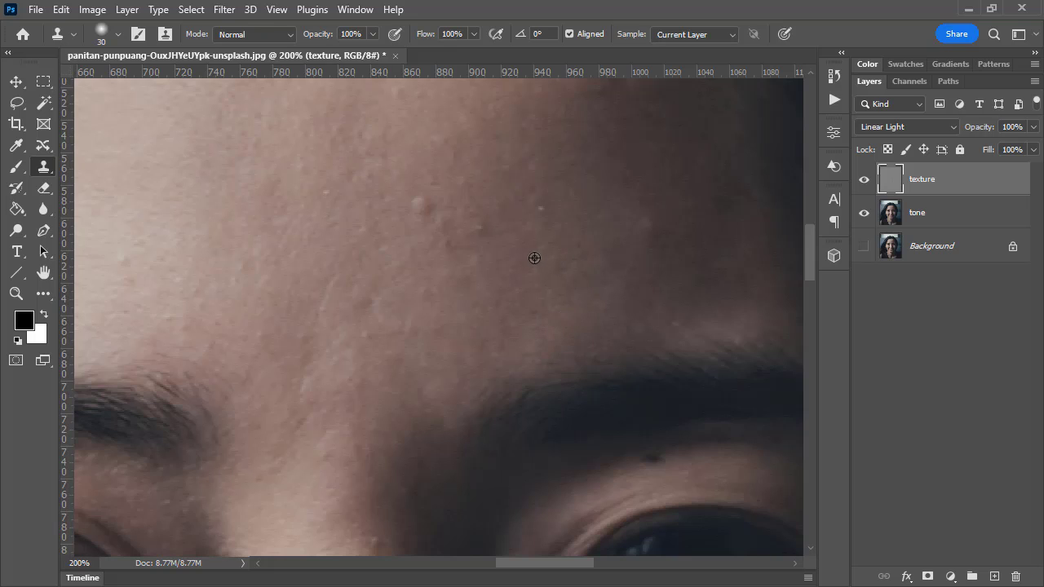
left_click(534, 257, "alt")
left_click(422, 205)
left_click(427, 226, "alt")
left_click(434, 226)
left_click(482, 212, "alt")
left_click(481, 226)
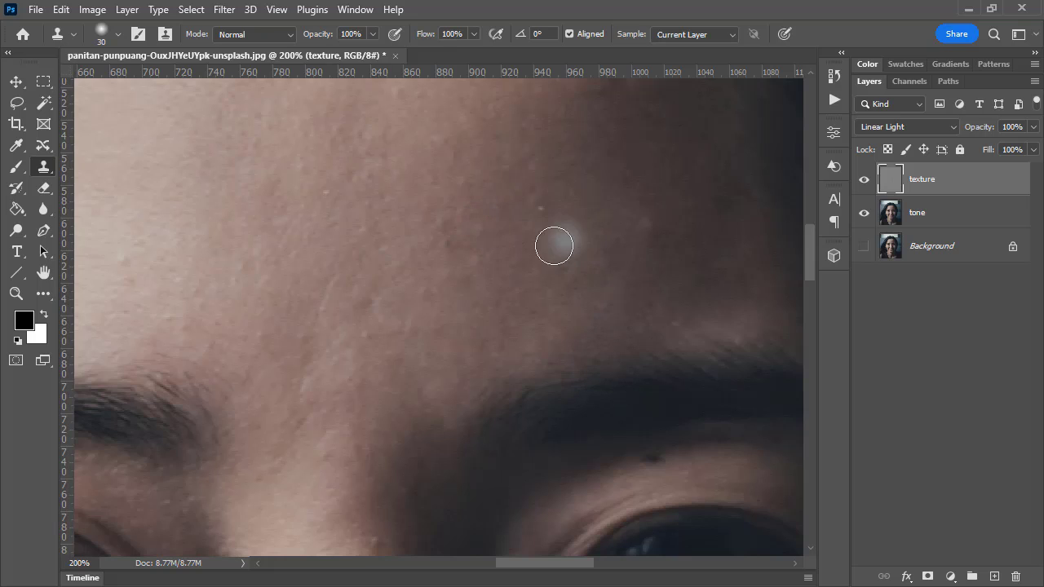
left_click(547, 239, "alt")
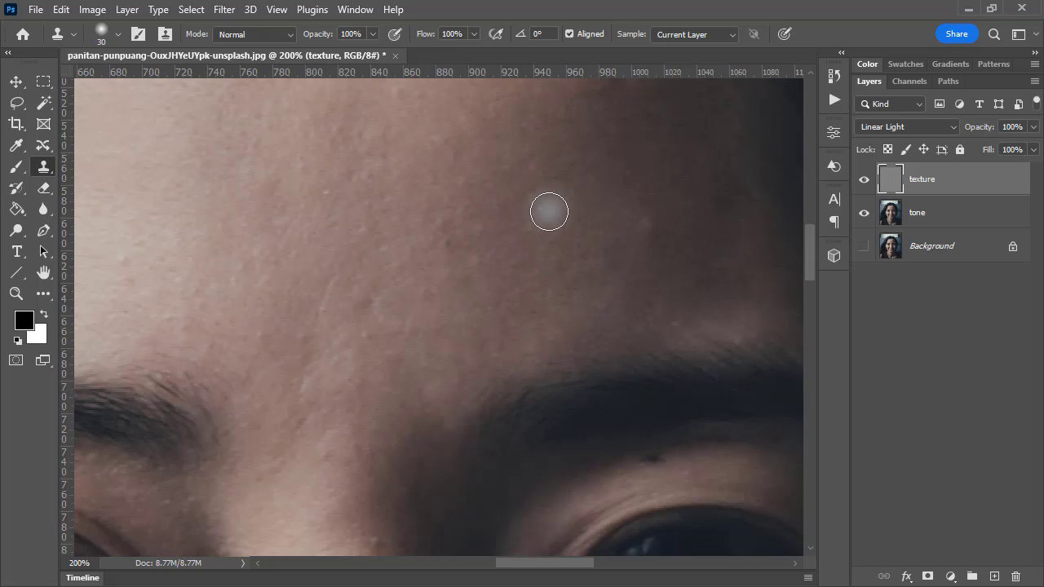
left_click(541, 209)
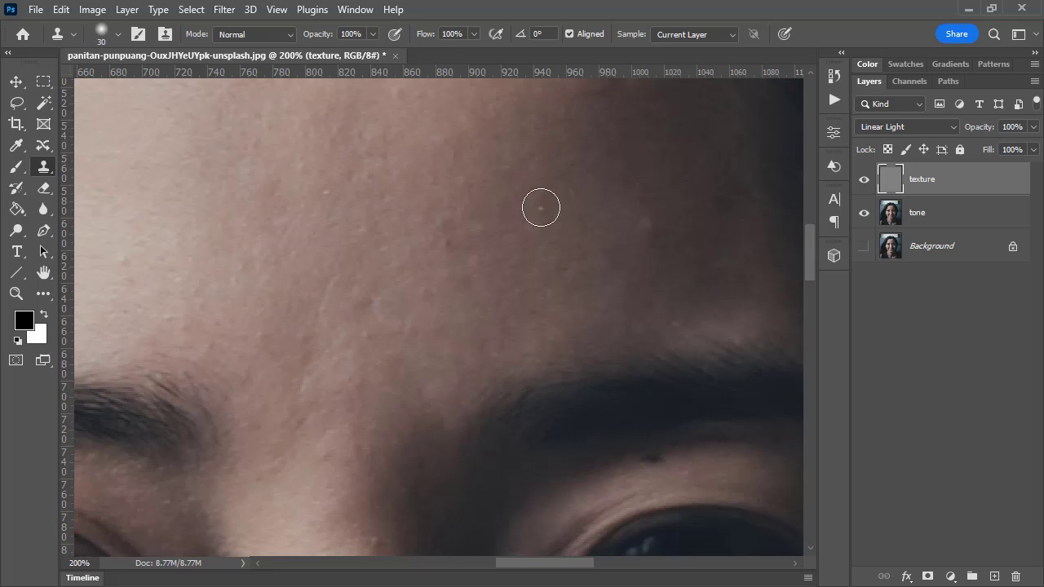
View the whole face at 50% and compare the retouched layers with the original Background by toggling layer visibility
double_click(17, 294)
left_click(448, 260, "alt")
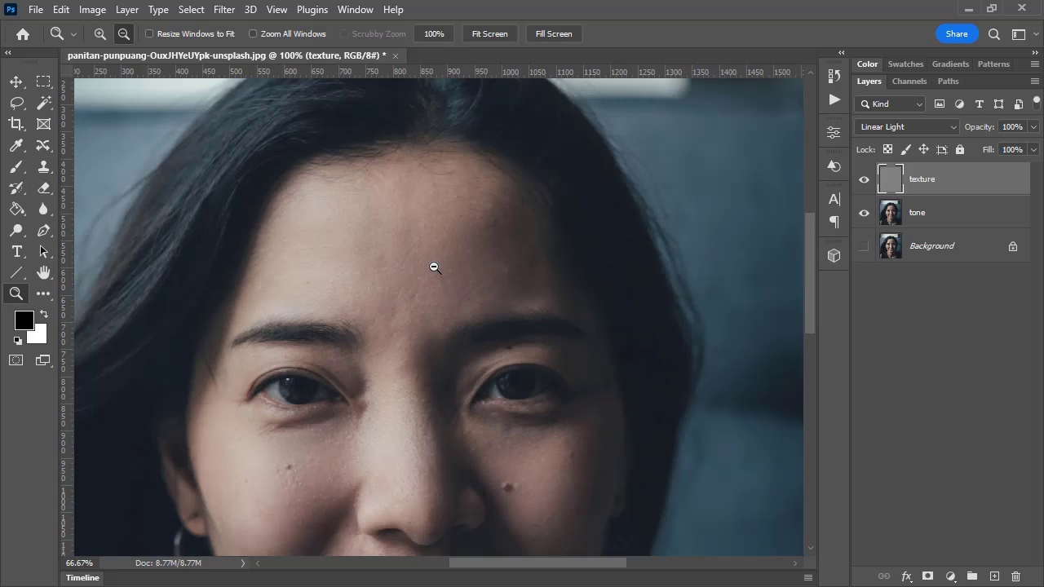
left_click(433, 266, "alt")
left_click_drag(485, 473, 494, 354)
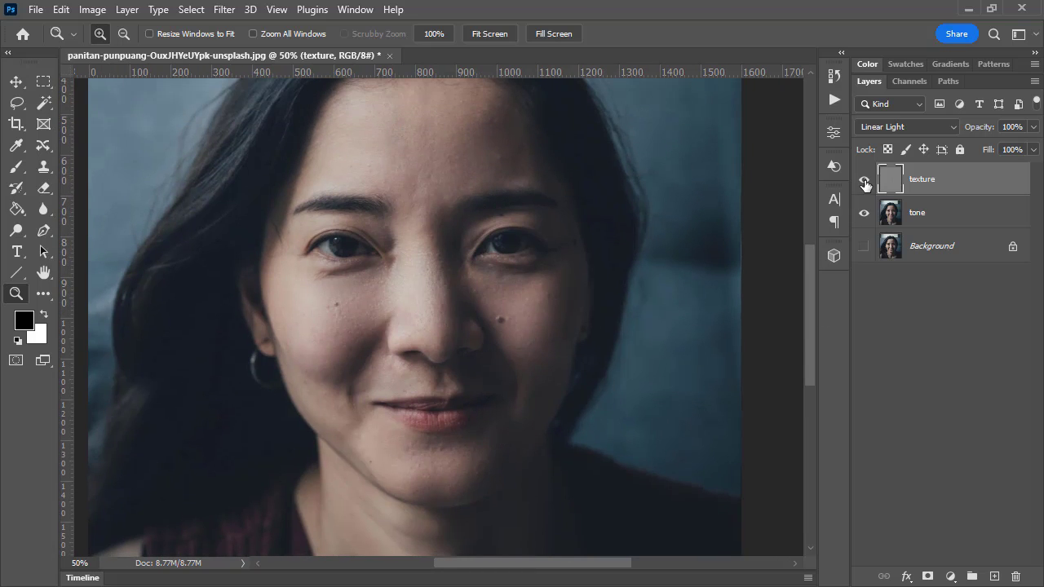
left_click(864, 181)
left_click(865, 181)
left_click(865, 251, "alt")
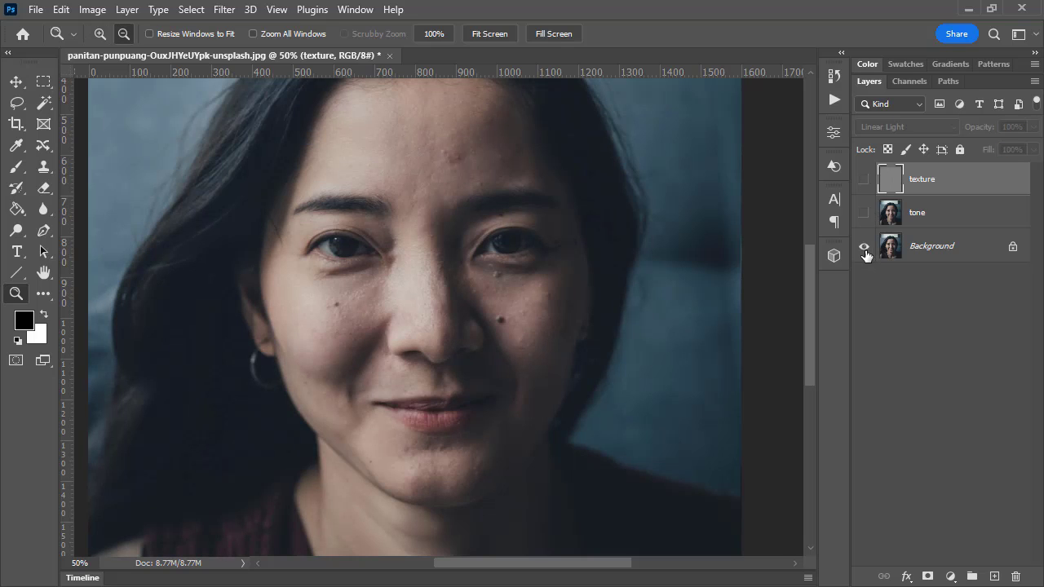
left_click(866, 252, "alt")
left_click(865, 251, "alt")
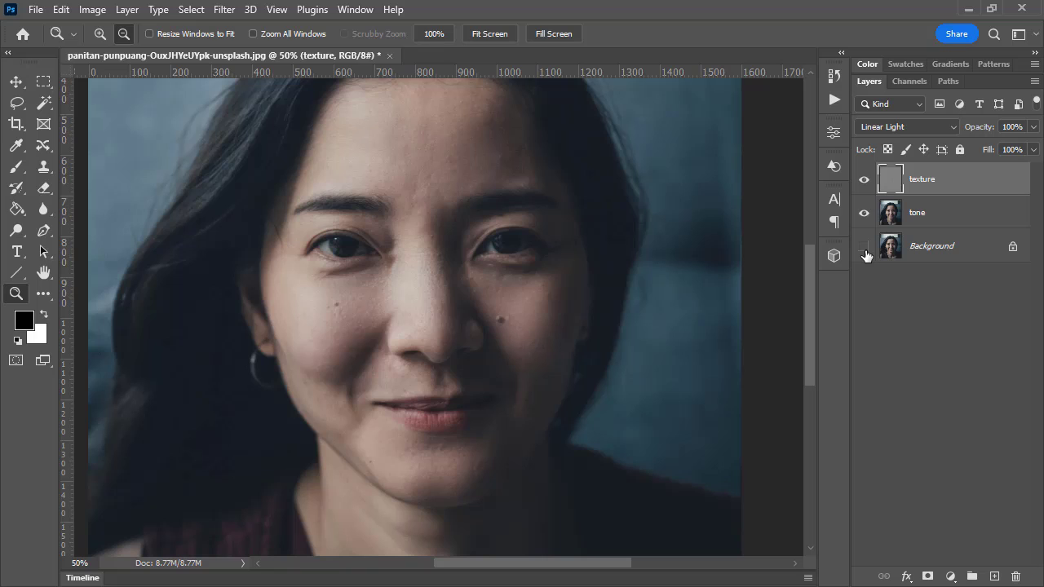
left_click(864, 247)
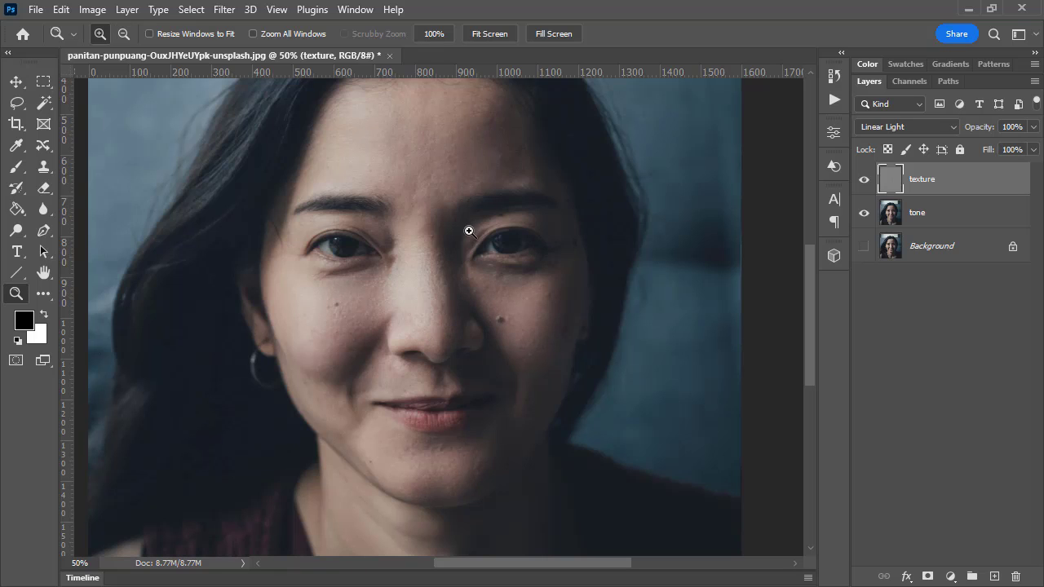
Select the texture and tone layers and stamp the visible result into a new merged layer above them
left_click(505, 242, "alt")
scroll(563, 323, "up", 2)
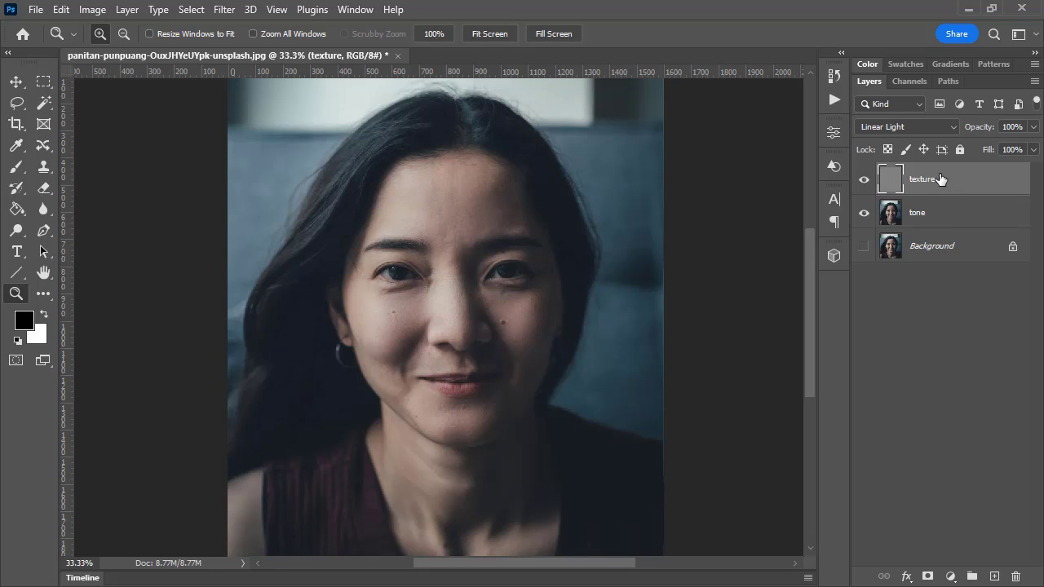
left_click(945, 216, "shift")
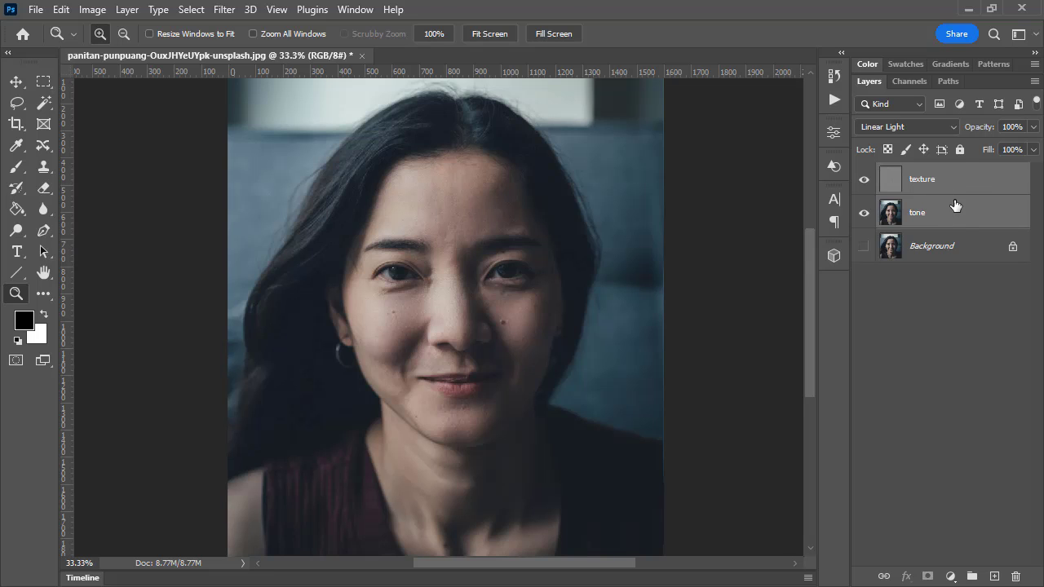
right_click(965, 177)
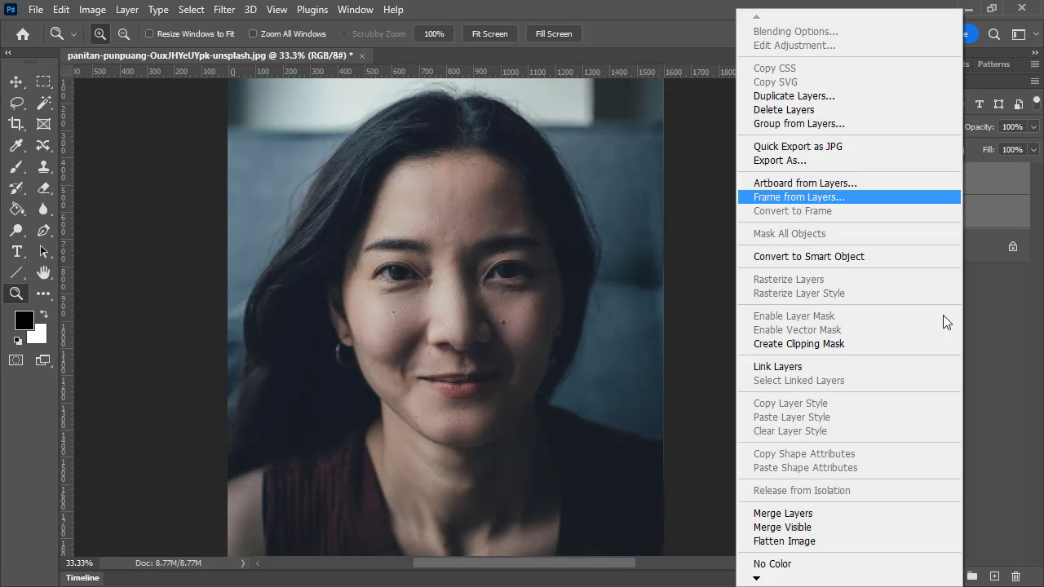
left_click(997, 181)
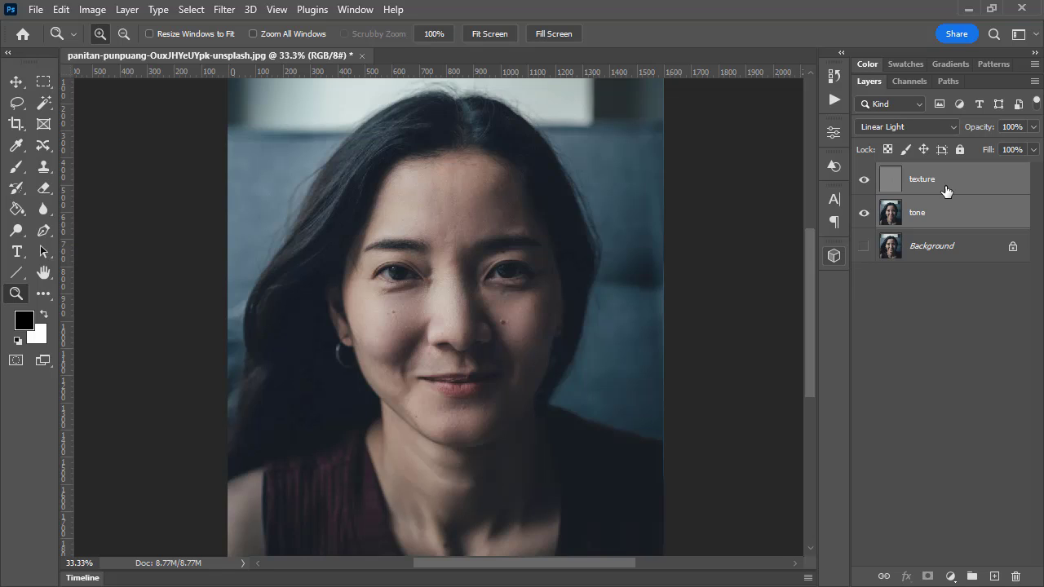
key("ctrl+shift+alt+e")
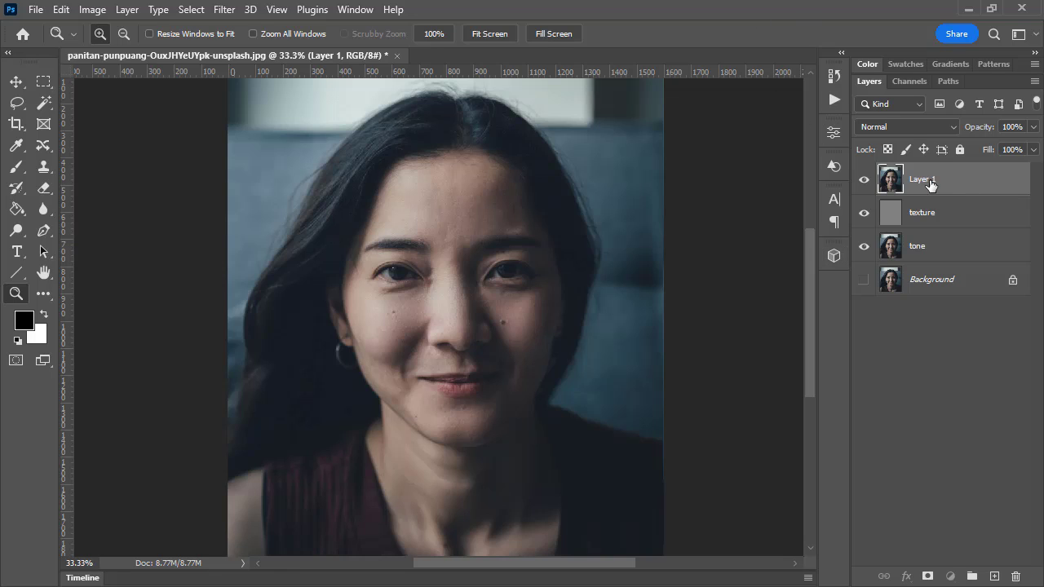
Rename the newly stamped layer as stamp
double_click(932, 180)
type("stamp")
key("Return")
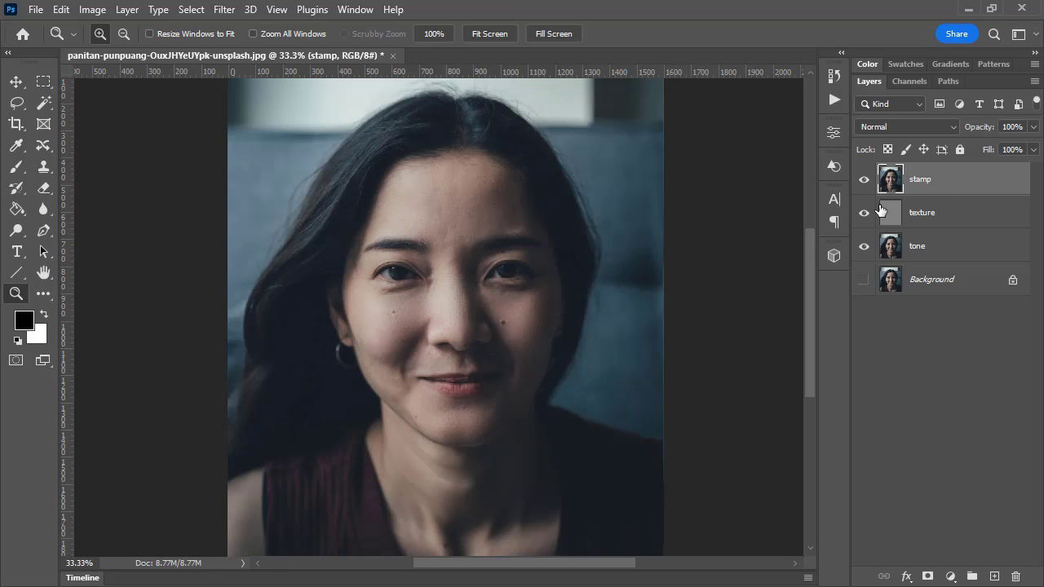
Hide the texture and tone layers, show the Background, and compare before and after by toggling the stamp layer's visibility
left_click_drag(863, 214, 865, 248)
left_click(863, 280)
left_click(863, 180)
left_click(864, 179)
left_click(863, 180)
left_click(865, 180)
left_click(864, 180)
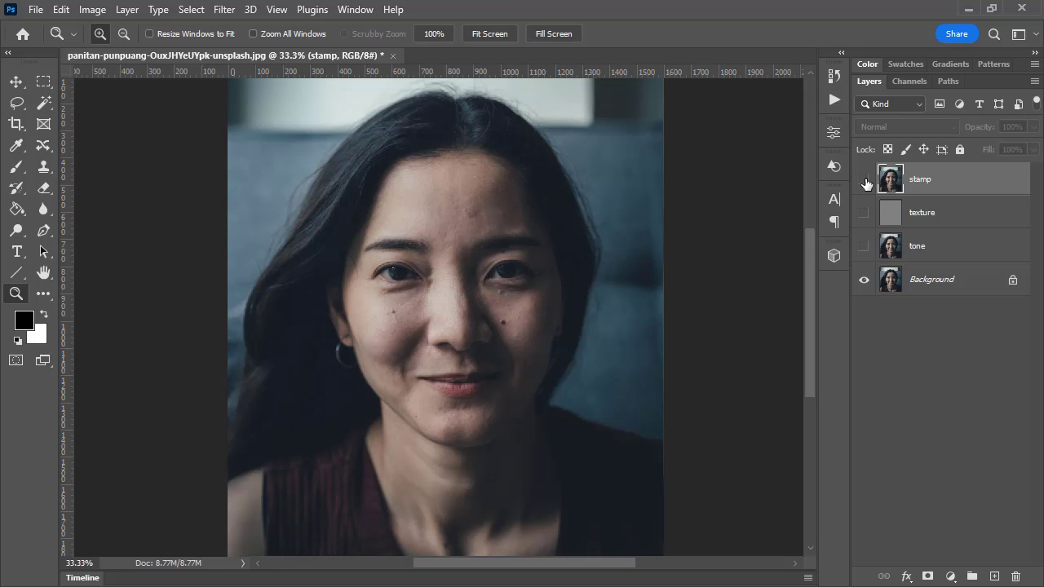
left_click(864, 180)
left_click(865, 180)
left_click(865, 180)
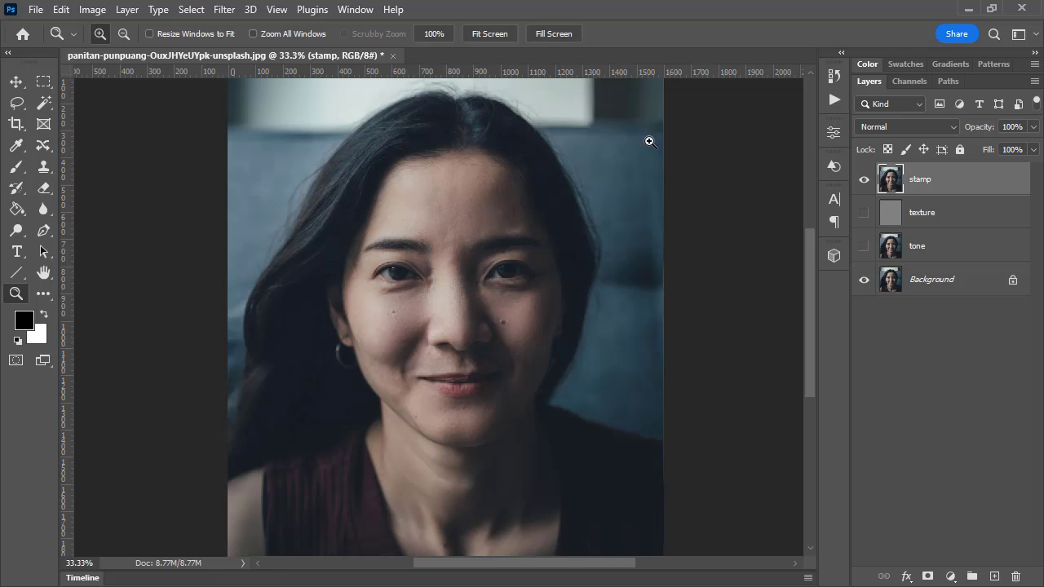
left_click(93, 9)
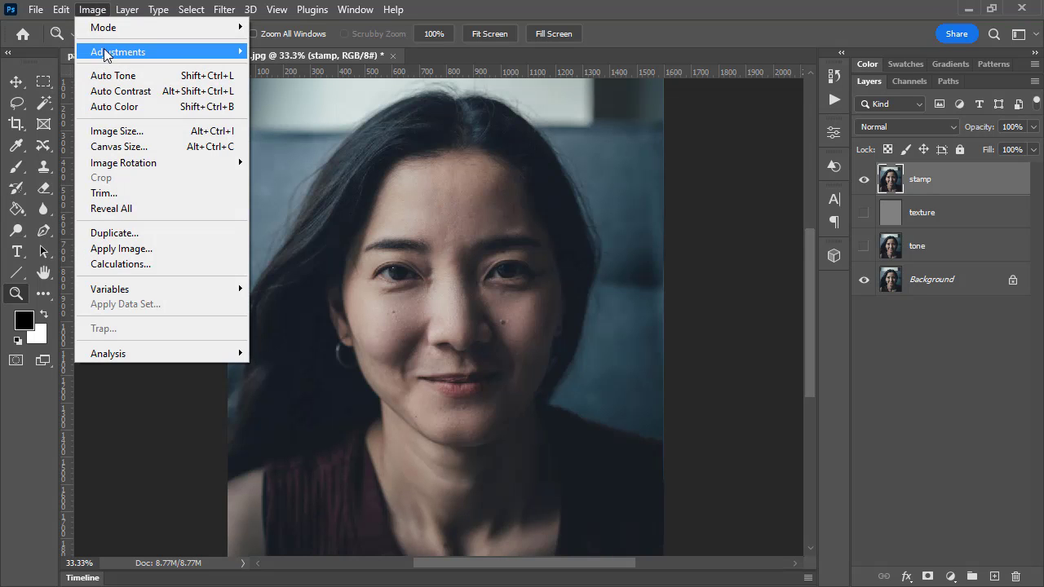
mouse_move(118, 57)
left_click(275, 66)
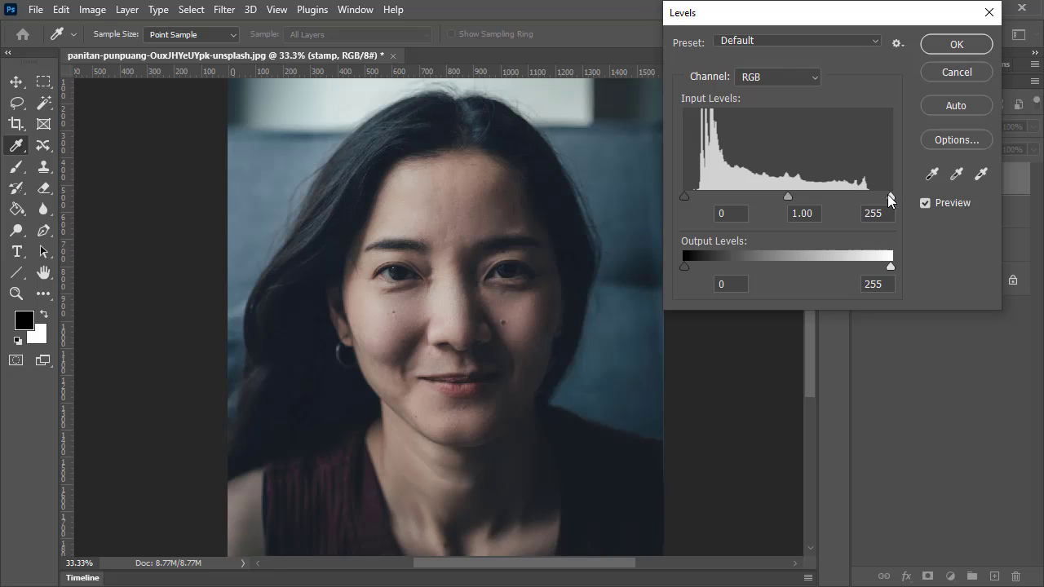
left_click_drag(890, 196, 864, 196)
mouse_move(683, 196)
left_mouse_down()
mouse_move(697, 197)
mouse_move(668, 195)
left_mouse_up()
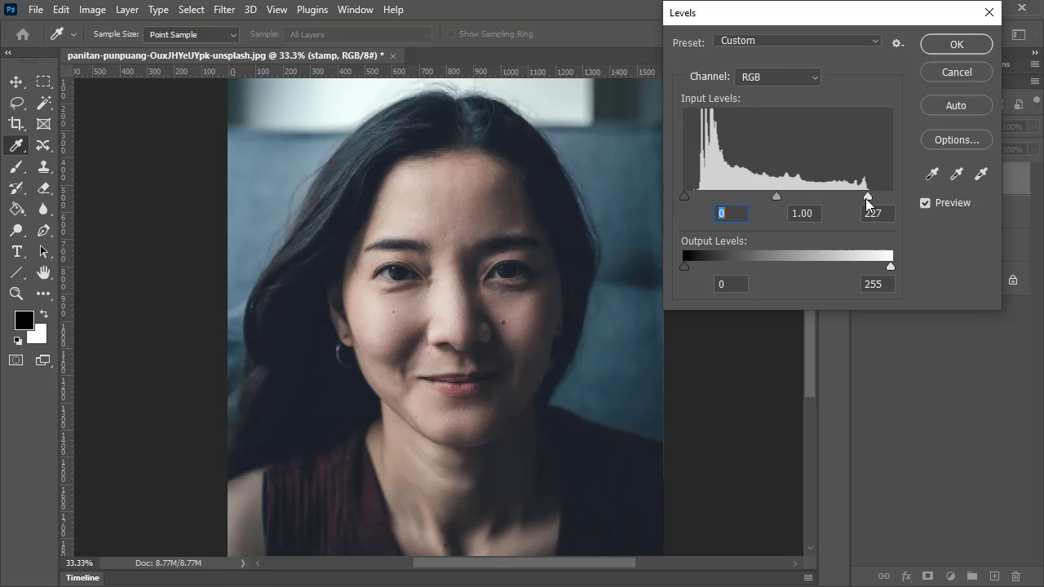
left_click_drag(867, 196, 891, 197)
left_click(976, 72)
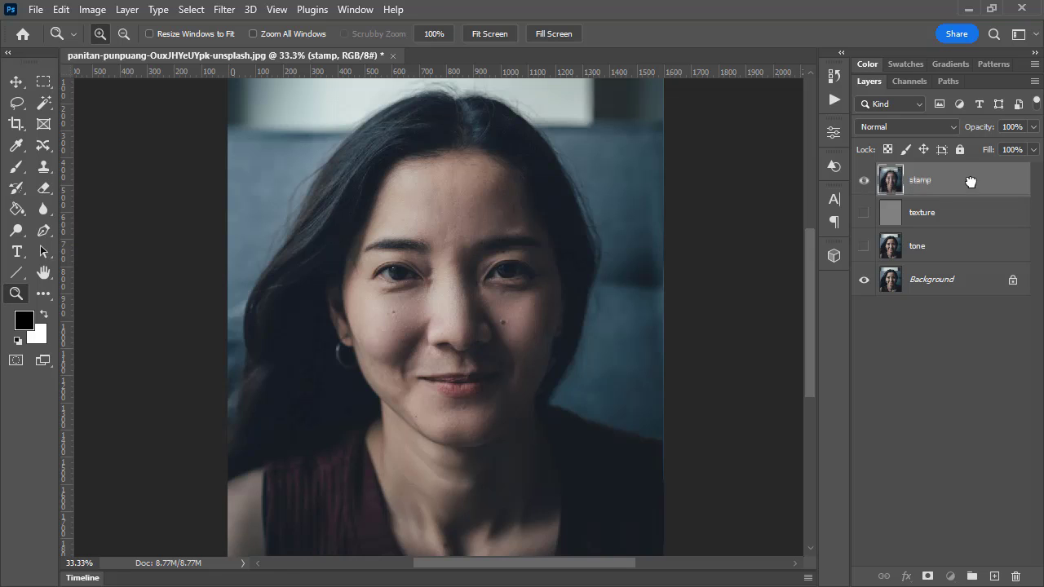
Duplicate the stamp layer and name the copy blur
left_click_drag(973, 182, 997, 576)
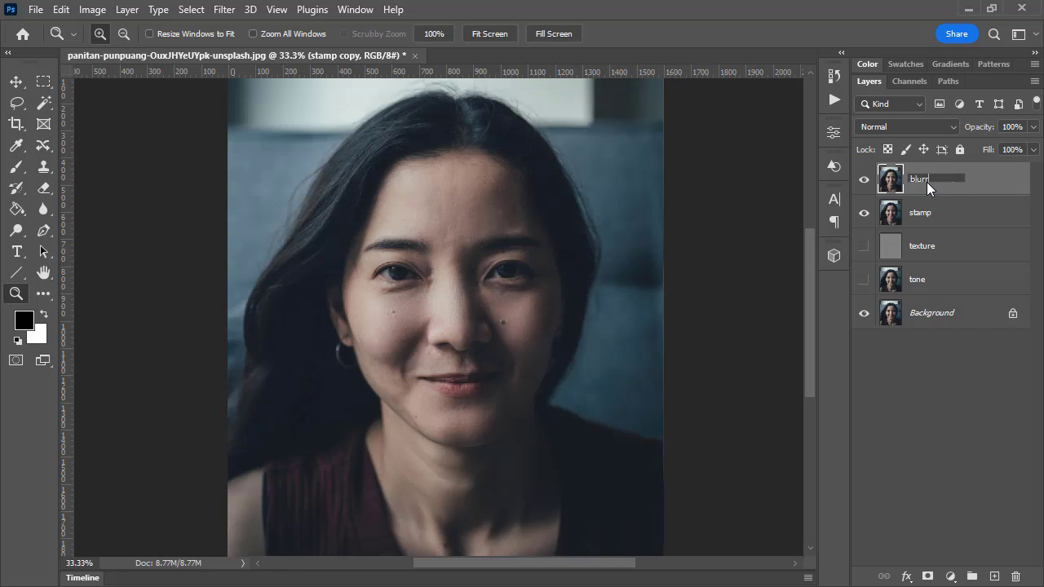
key("BackSpace")
key("Return")
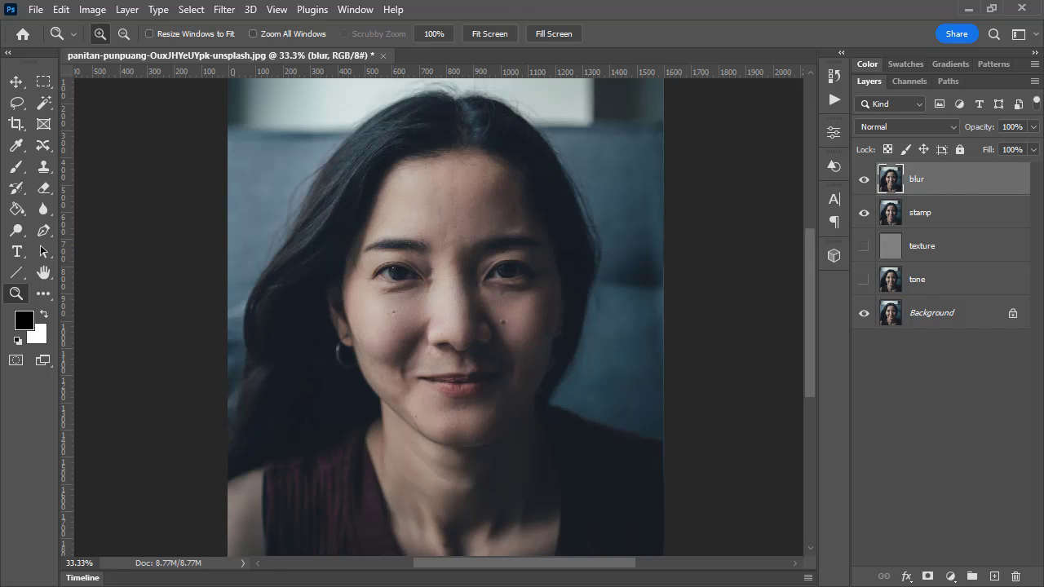
Apply a Gaussian Blur with an 11.1-pixel radius to the blur layer and set its blend mode to Soft Light
left_click(223, 9)
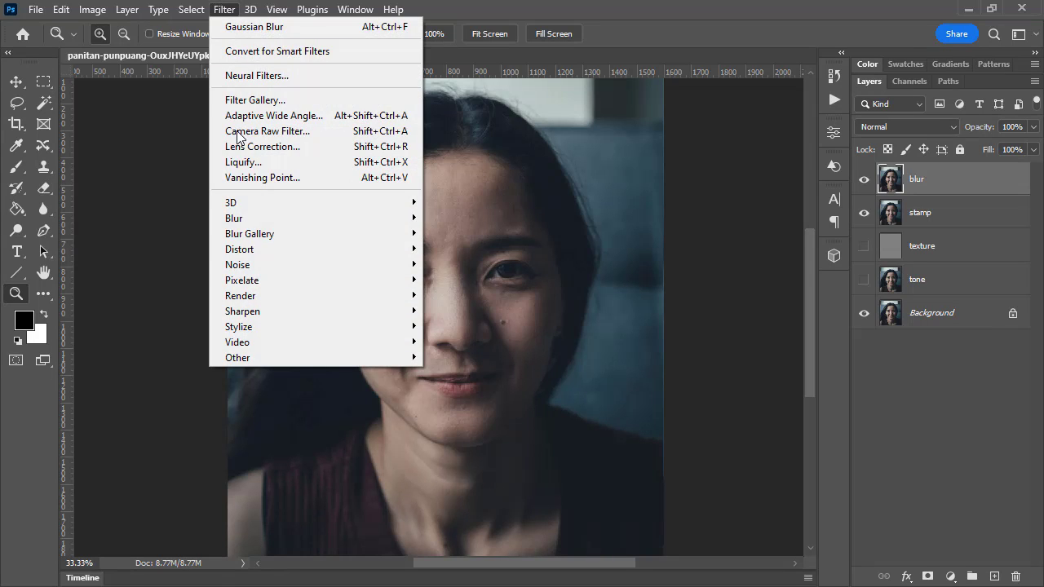
mouse_move(253, 226)
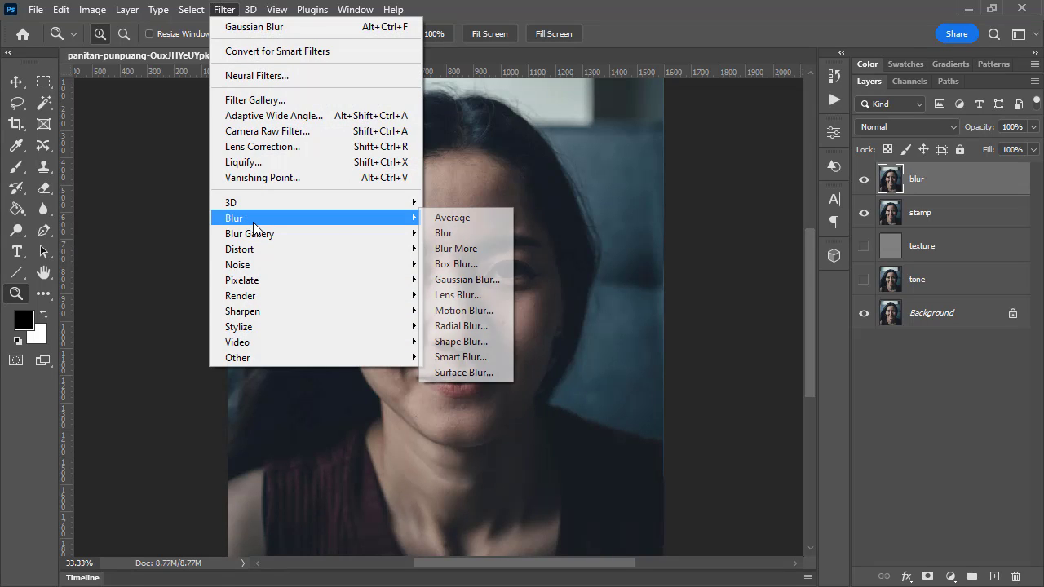
left_click(487, 276)
left_click_drag(705, 344, 702, 342)
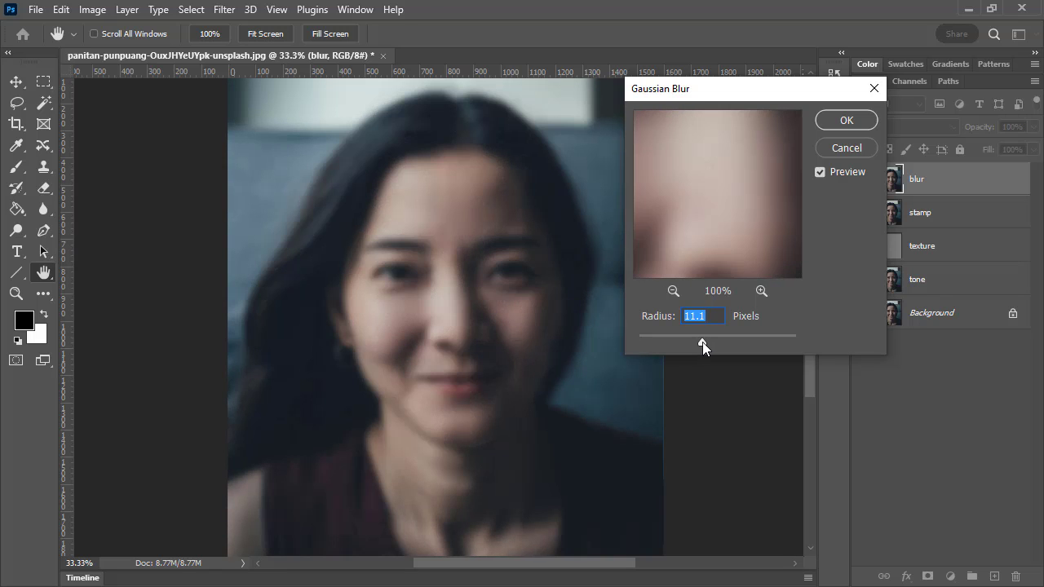
left_click(849, 123)
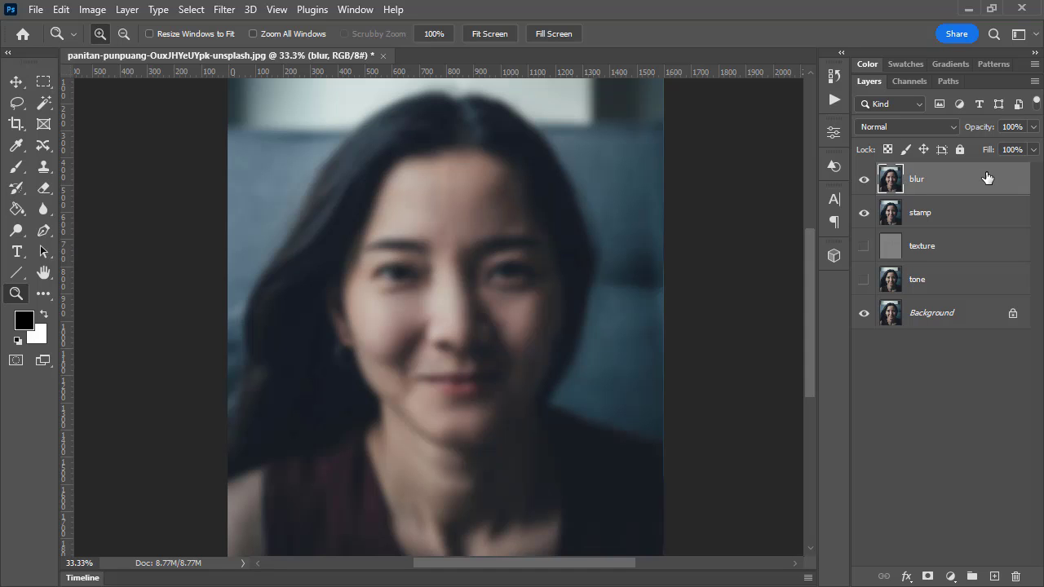
left_click(903, 126)
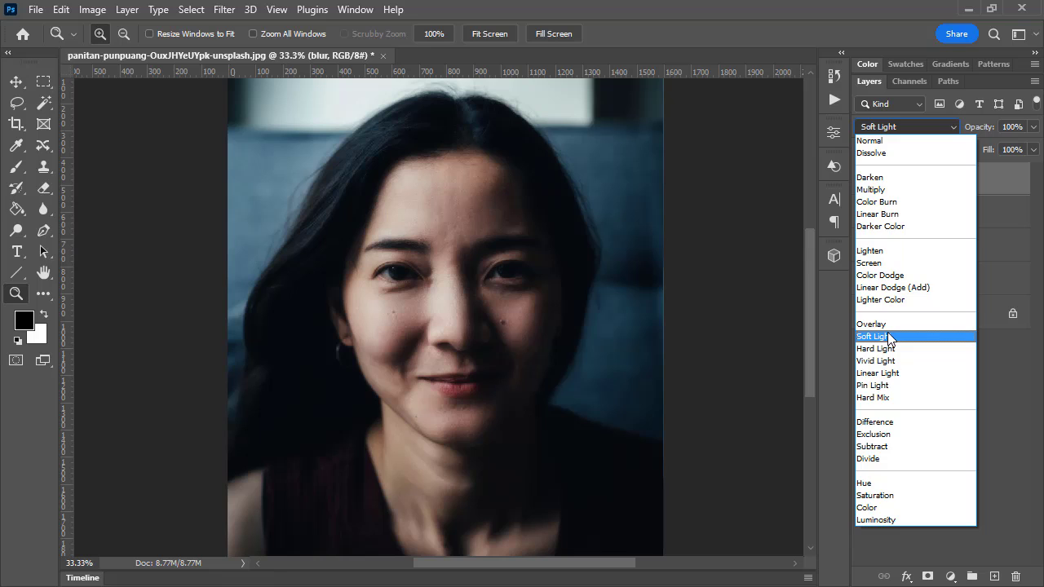
left_click(888, 336)
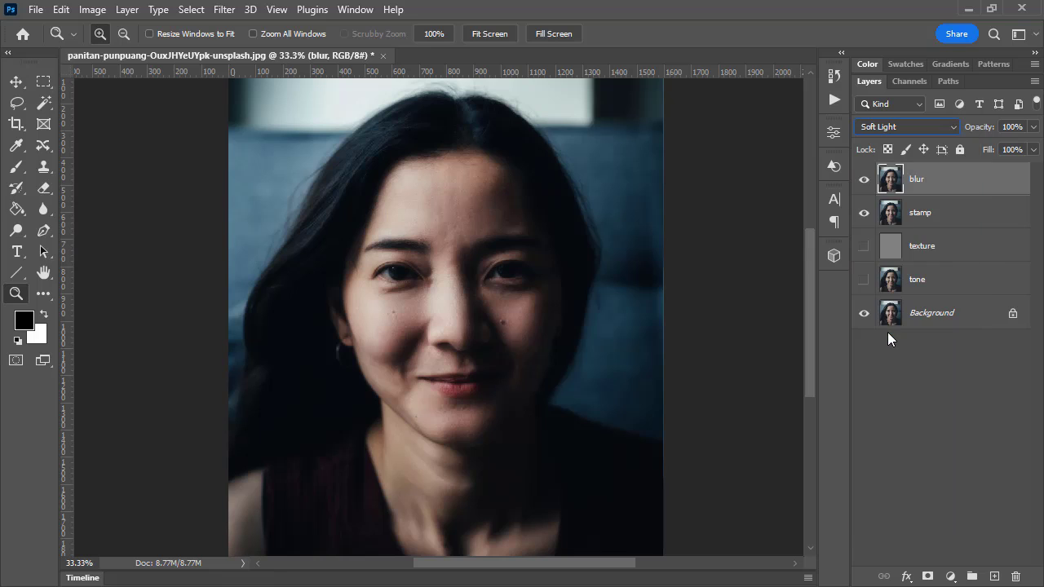
View the face at 50% and compare the Soft Light effect by toggling the blur layer's visibility
left_click(426, 312)
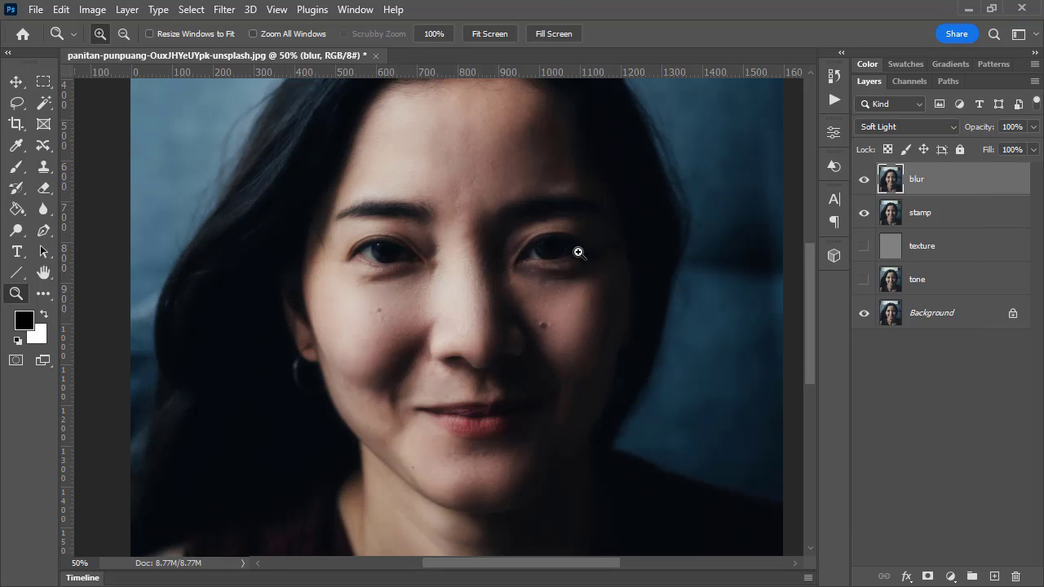
left_click(863, 180)
left_click(863, 180)
left_click(863, 181)
left_click(863, 182)
left_click(863, 181)
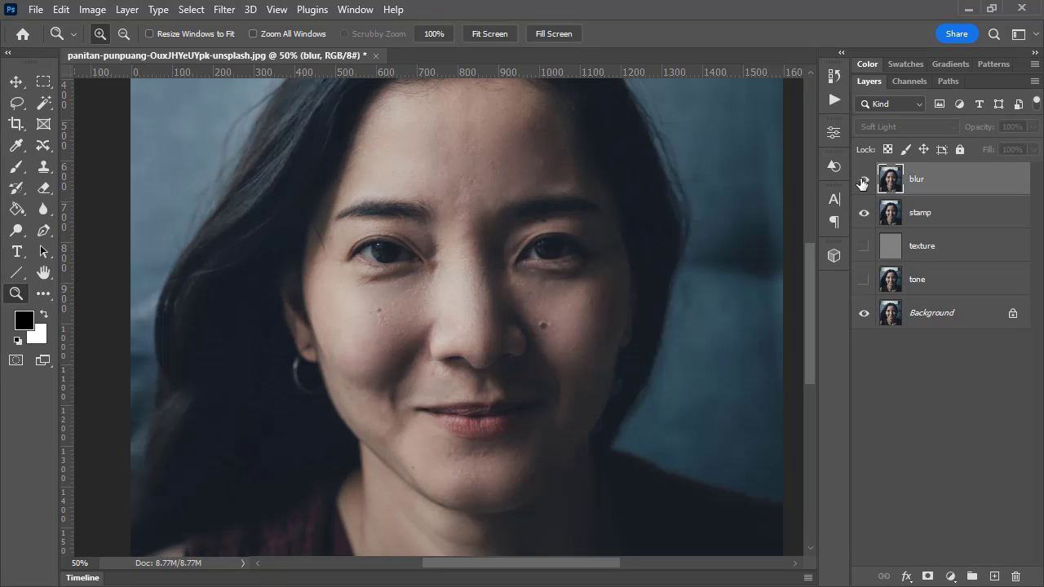
left_click(863, 181)
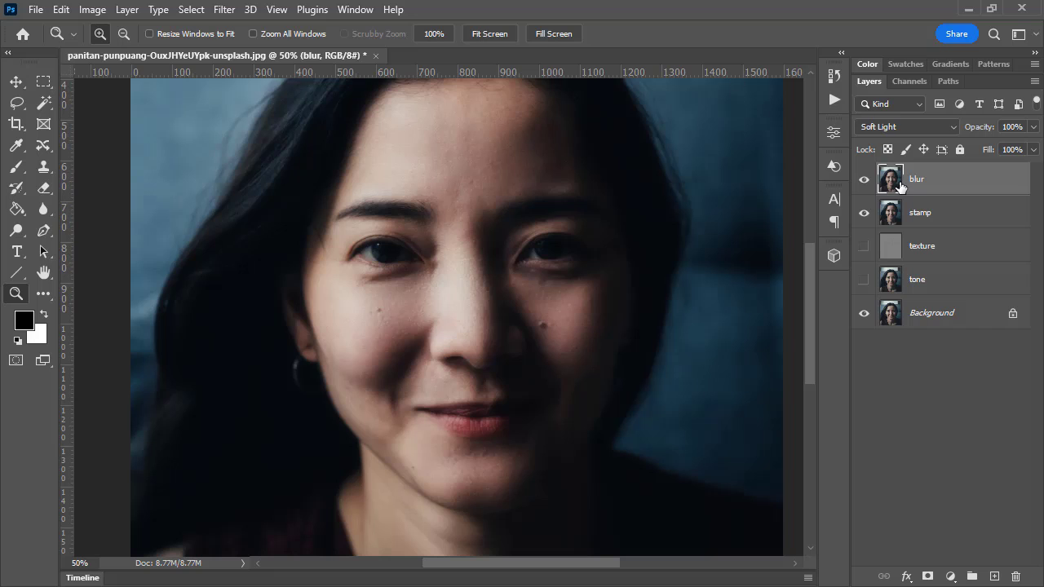
left_click(863, 181)
left_click(863, 181)
left_click(863, 181)
left_click(863, 181)
Lower the blur layer's opacity to 37% and check the softened effect by toggling its visibility
left_click(1034, 127)
left_click_drag(1031, 147, 984, 149)
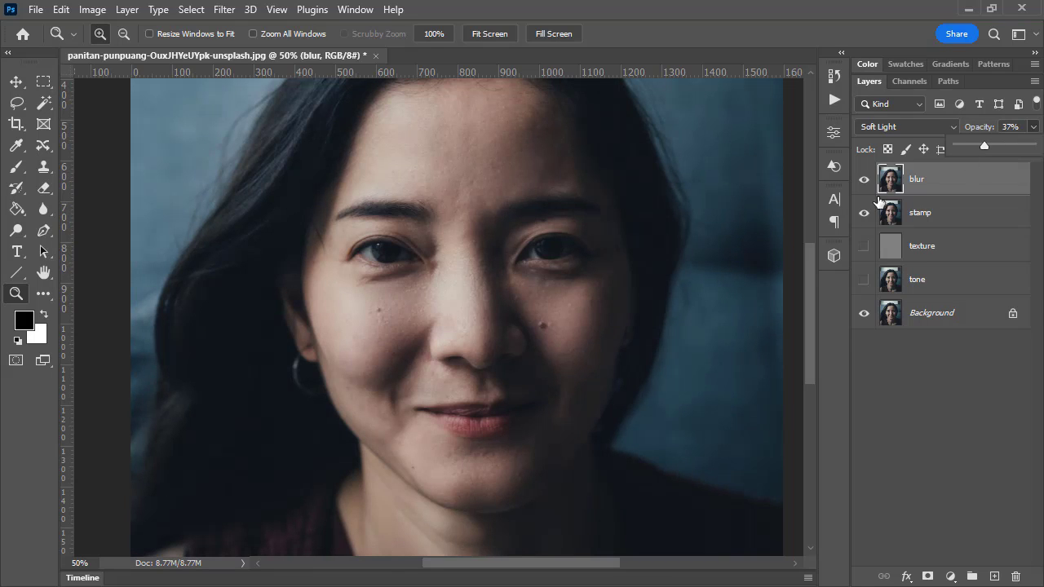
left_click(868, 186)
left_click(868, 186)
left_click(868, 186)
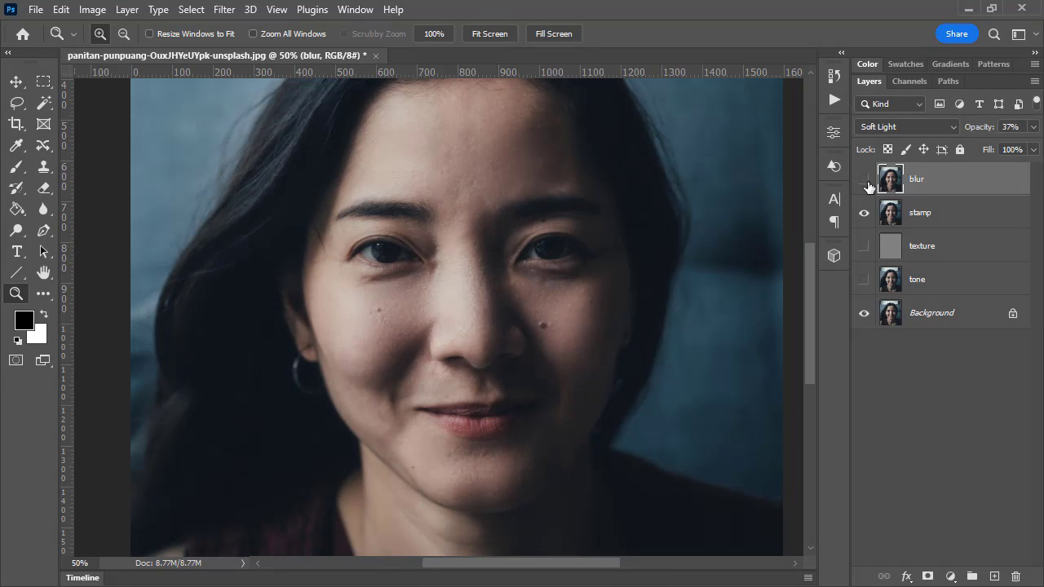
left_click(866, 179)
left_click(866, 179)
left_click(867, 179)
View the portrait at 33.3% and compare it with the blur layer on and off
left_click(541, 296, "alt")
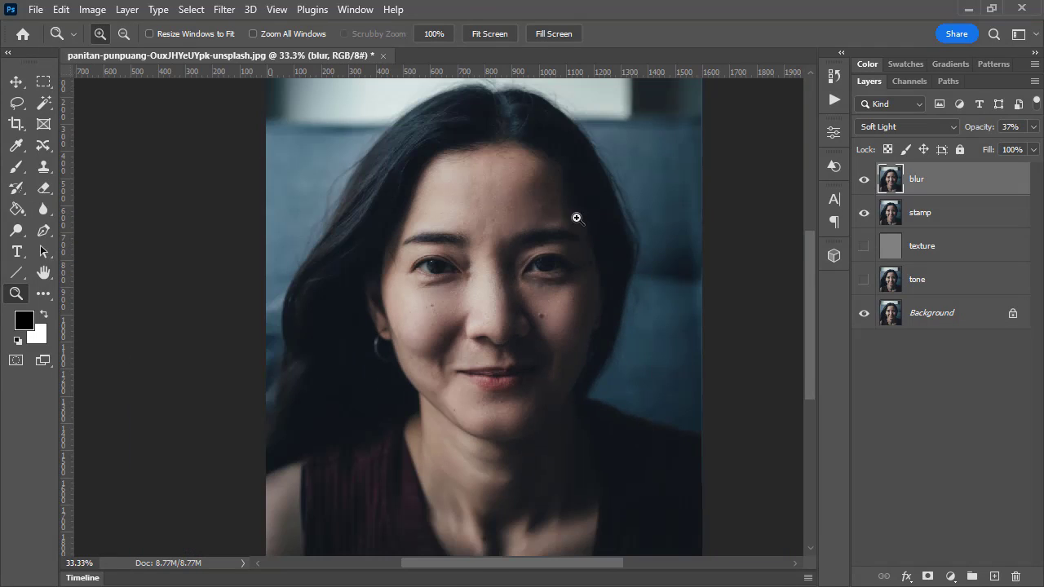
left_click(863, 181)
left_click(863, 181)
left_click(863, 180)
left_click(863, 181)
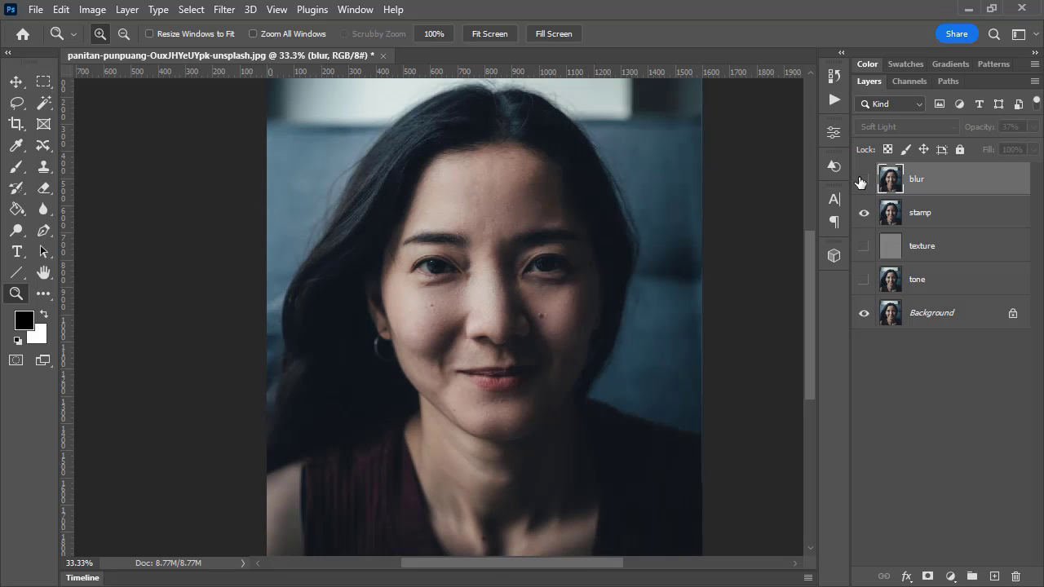
left_click(863, 180)
left_click(863, 180)
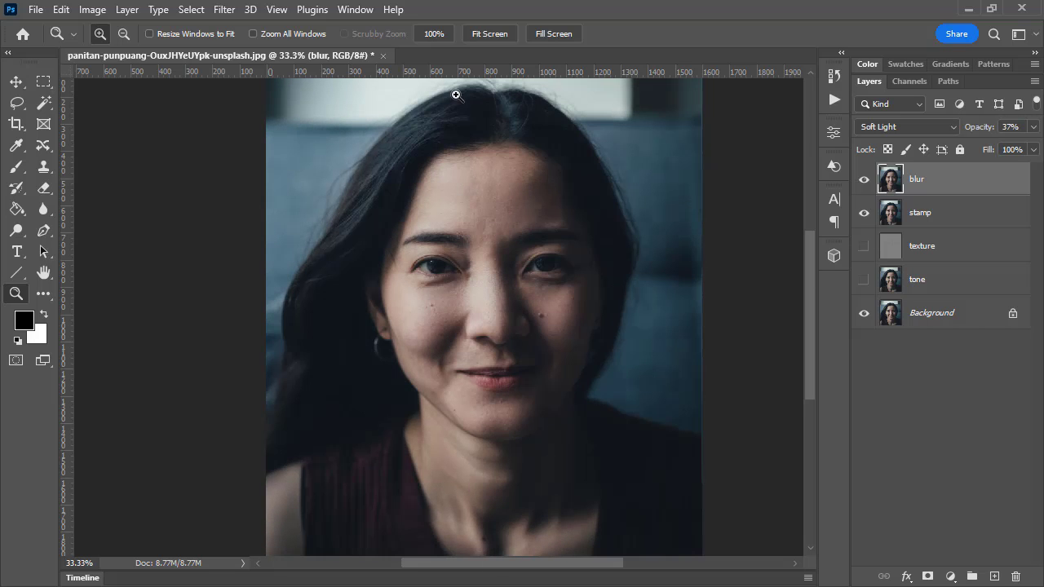
left_click(863, 179)
left_click(863, 179)
Stamp all visible layers into a new layer above them and name it merged
key("ctrl+shift+alt+e")
double_click(923, 179)
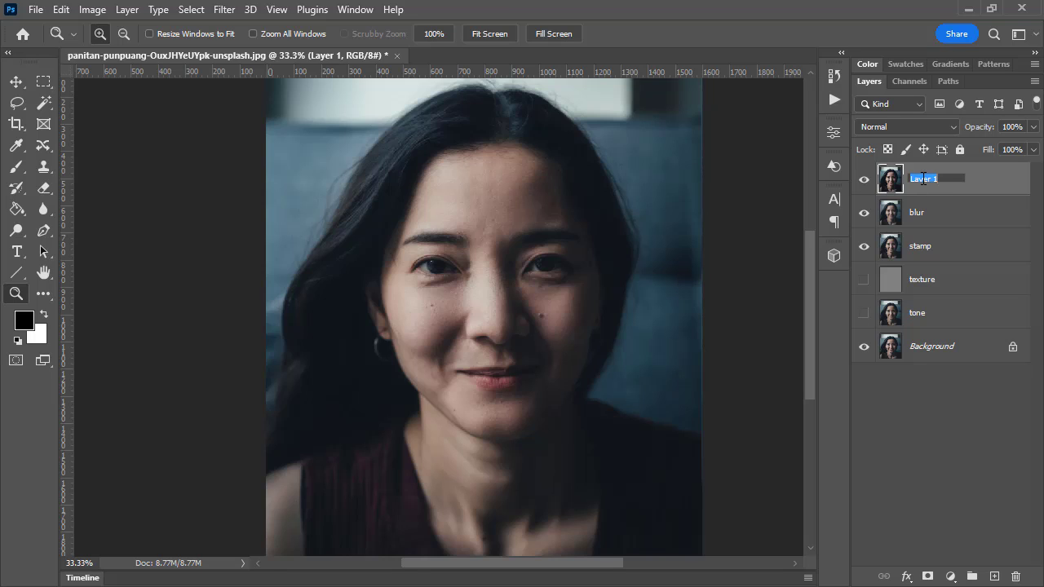
type("merged")
key("Return")
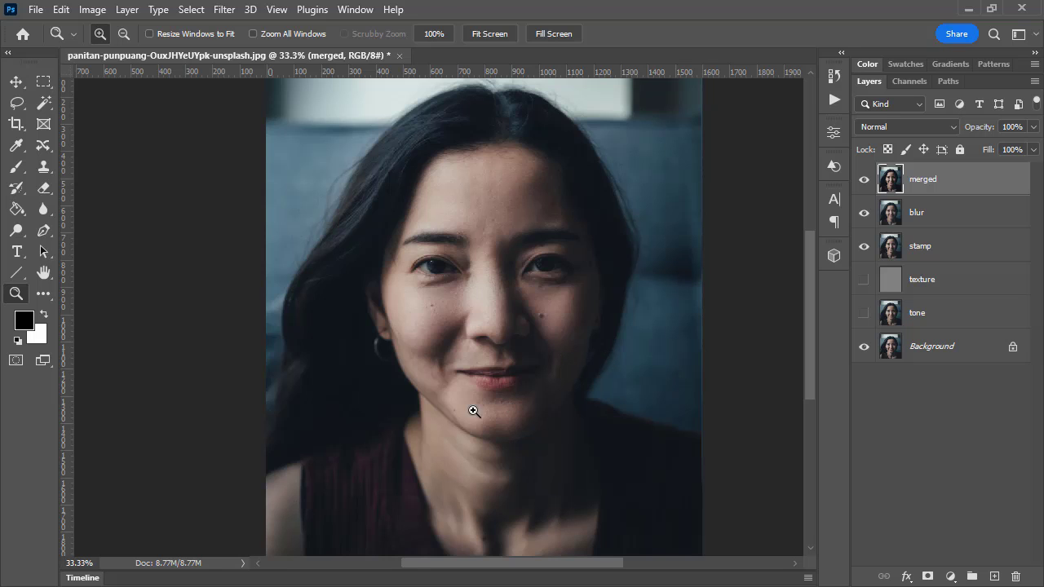
Inspect the merged portrait's skin and overall look at 50% and 33.3% zoom
left_click(498, 392)
scroll(451, 322, "up", 1)
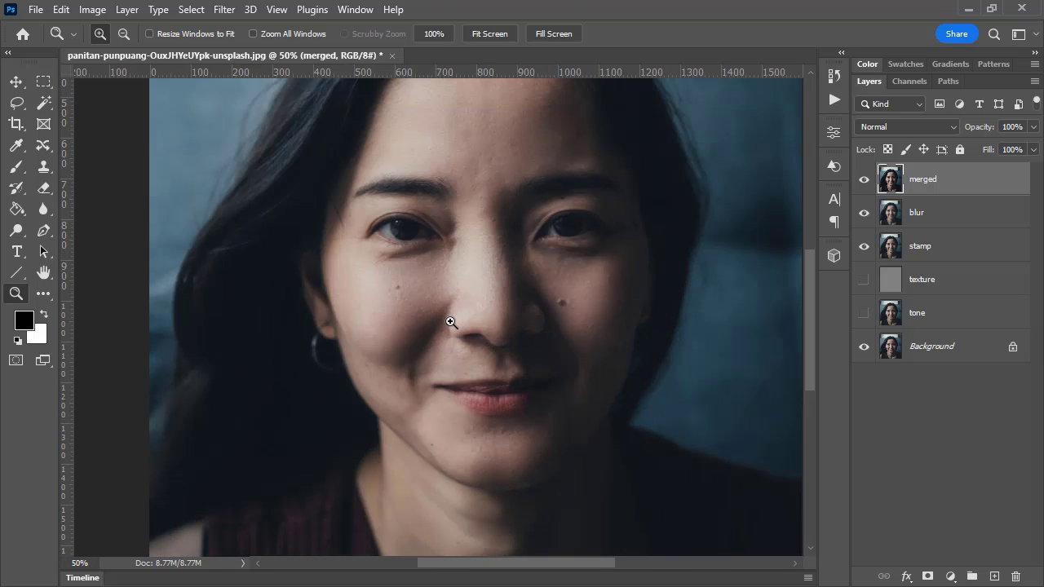
left_click(548, 294, "alt")
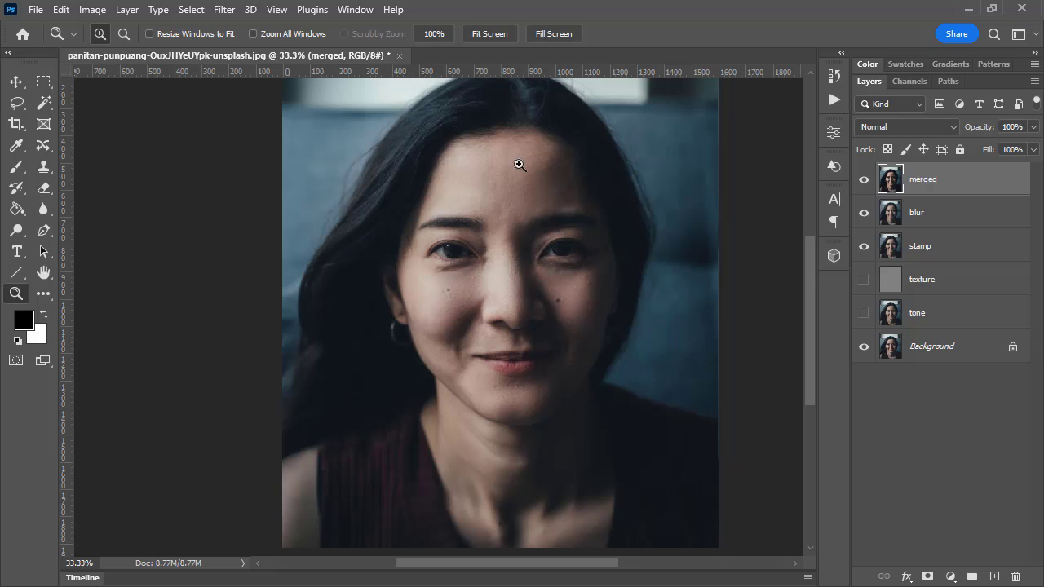
scroll(562, 228, "up", 2)
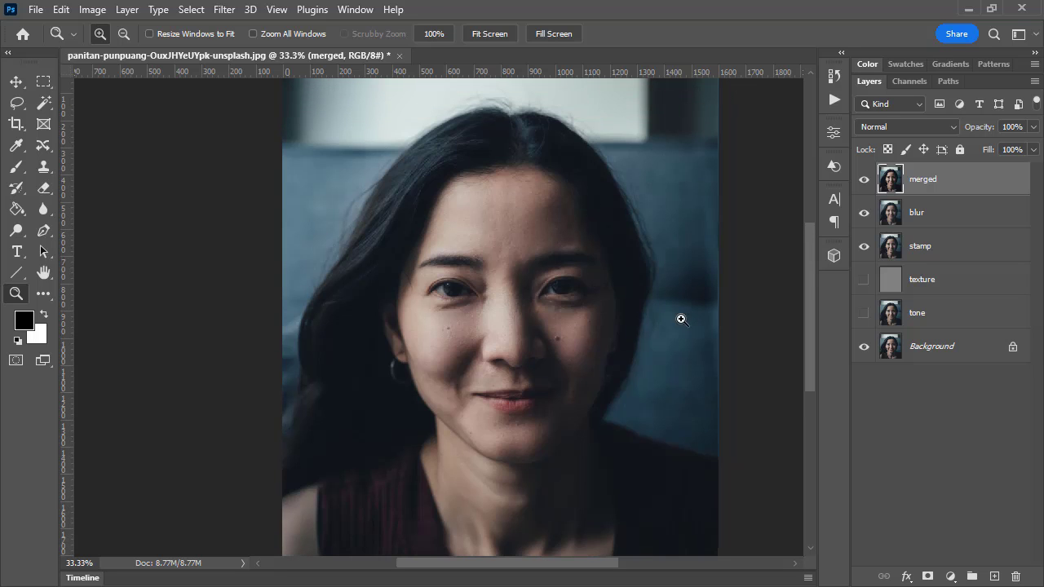
scroll(650, 303, "down", 1)
scroll(688, 270, "up", 2)
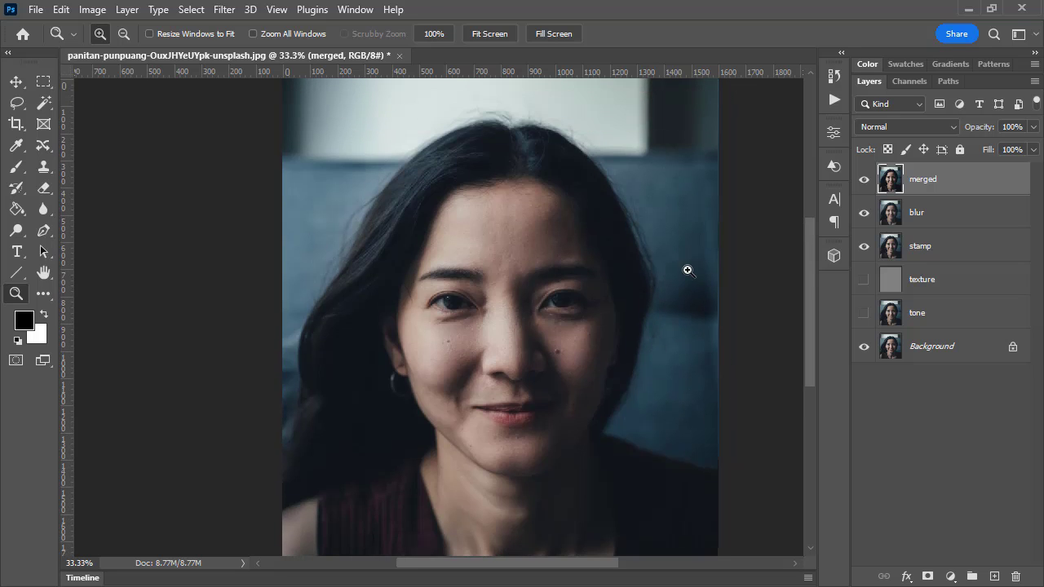
scroll(673, 221, "down", 1)
scroll(685, 188, "up", 2)
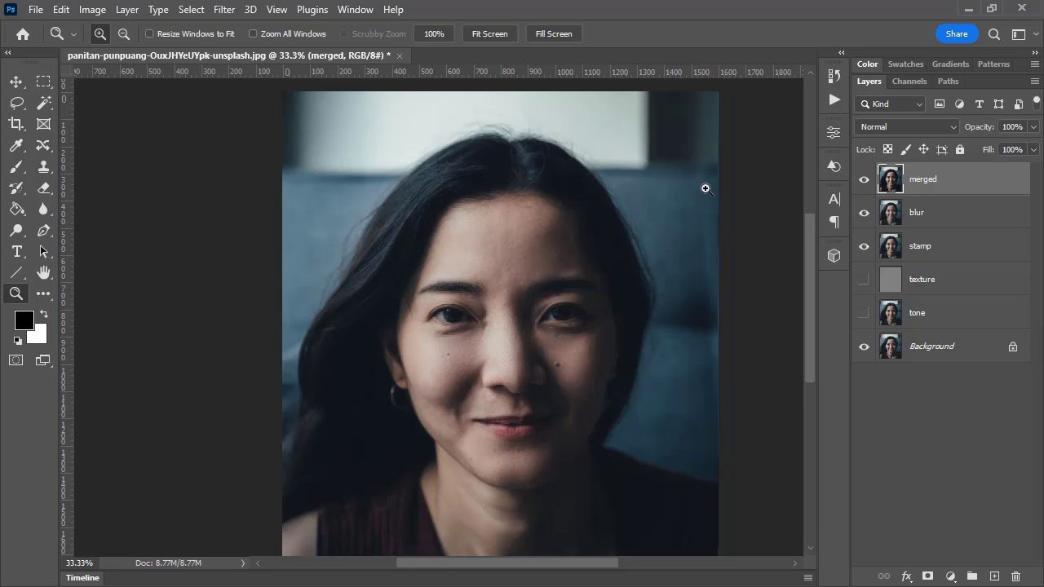
scroll(618, 347, "down", 2)
scroll(628, 377, "up", 2)
Try Auto Color on the merged layer and undo it
left_click(89, 10)
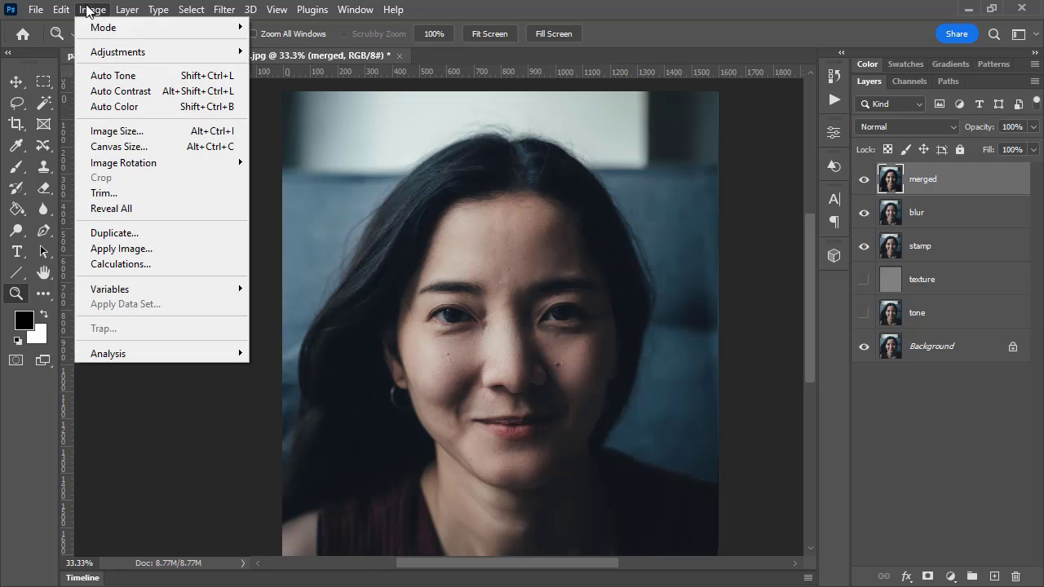
left_click(114, 106)
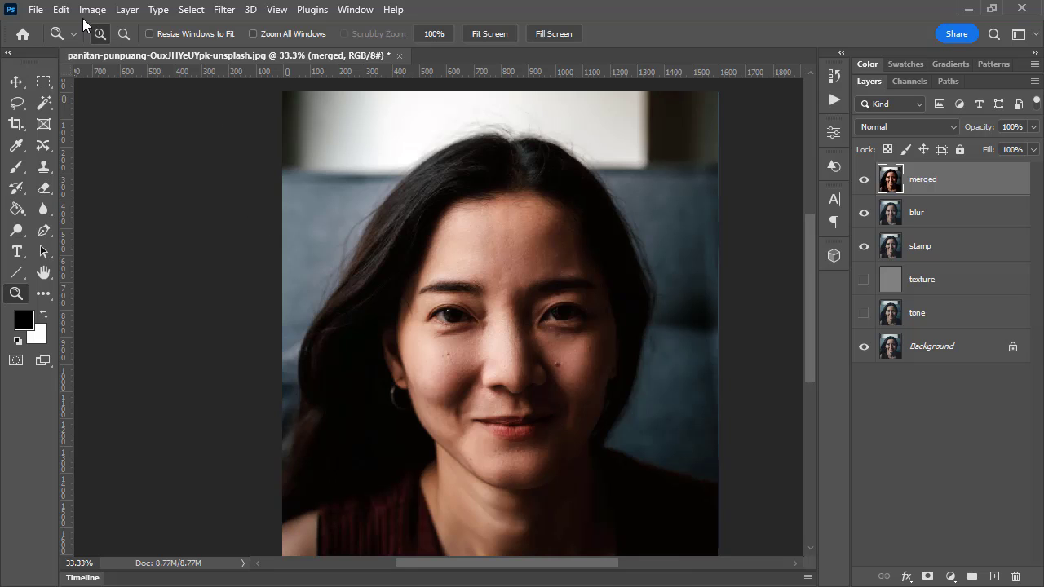
left_click(60, 10)
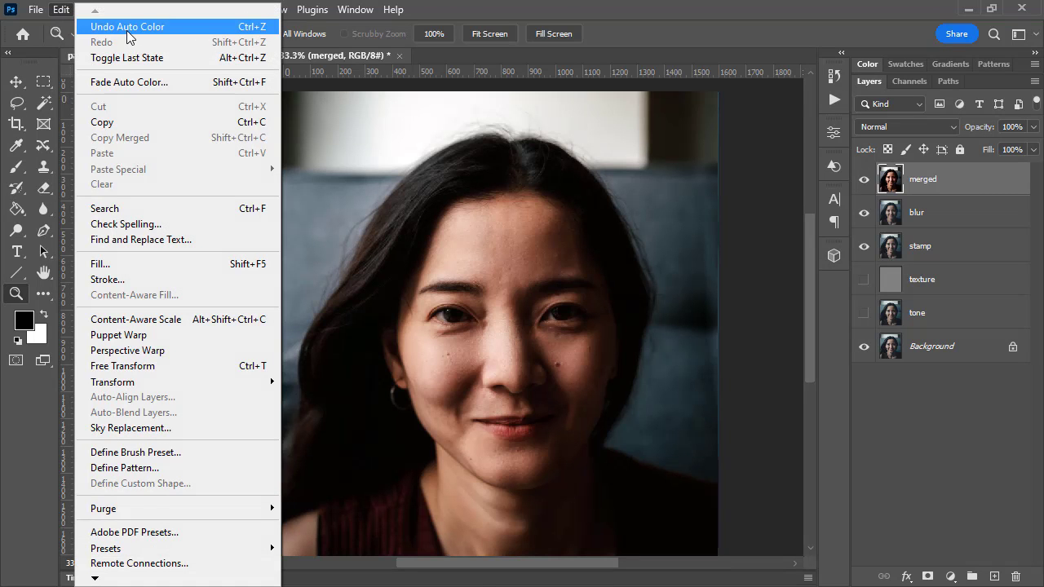
left_click(127, 29)
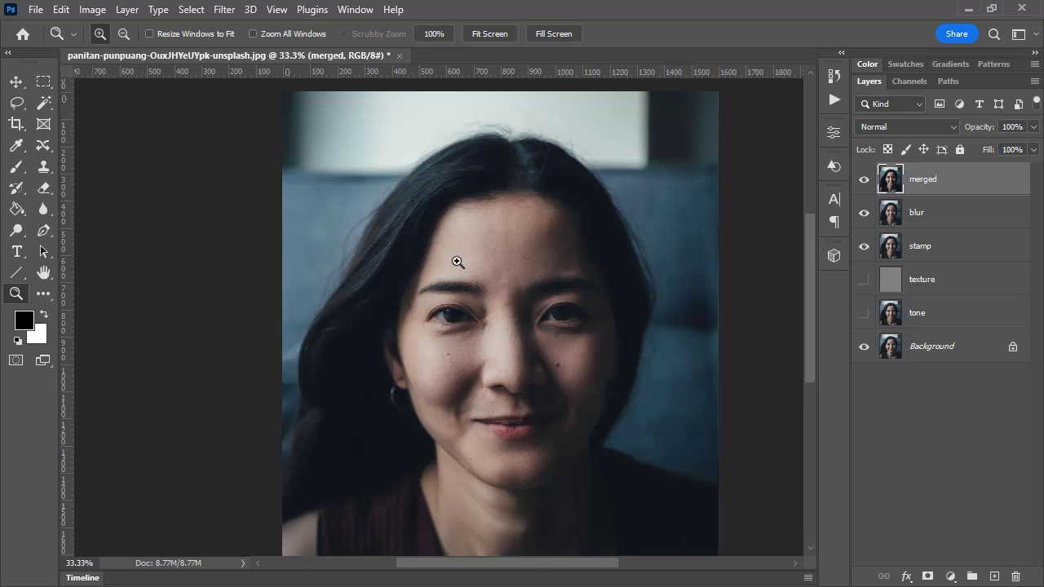
scroll(497, 295, "down", 1)
scroll(443, 297, "up", 1)
scroll(525, 265, "down", 1)
scroll(518, 230, "down", 1)
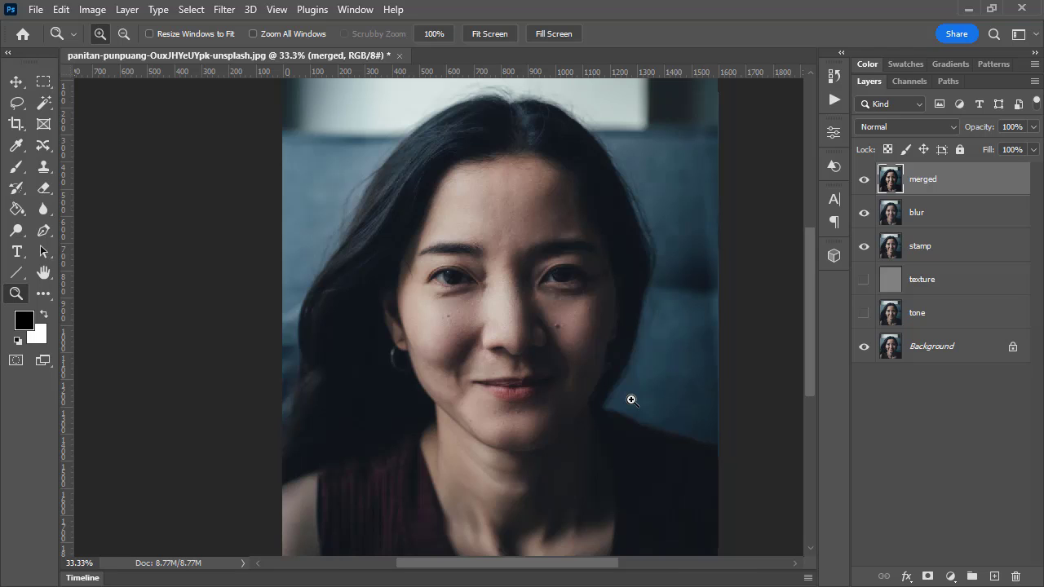
Add a layer mask to the merged layer and fill it using Apply Image with the Merged RGB source, Normal blending and 100% opacity
left_click(92, 9)
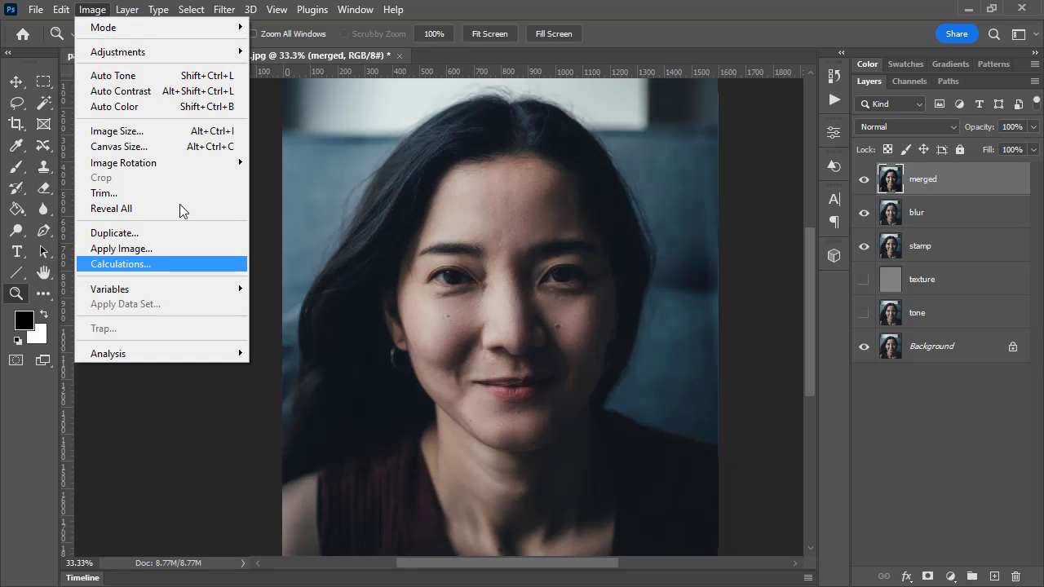
key("Escape")
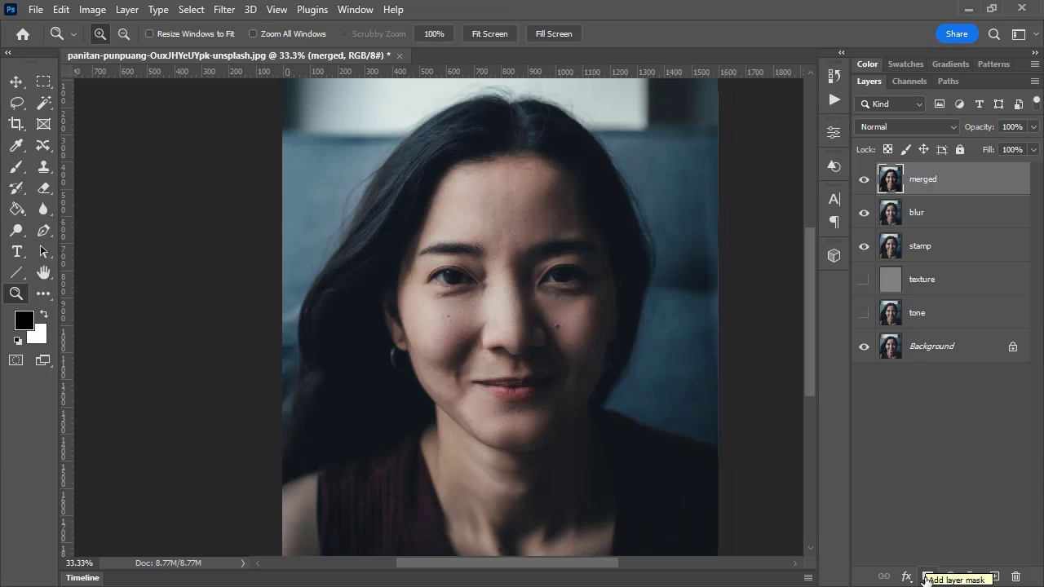
left_click(927, 577)
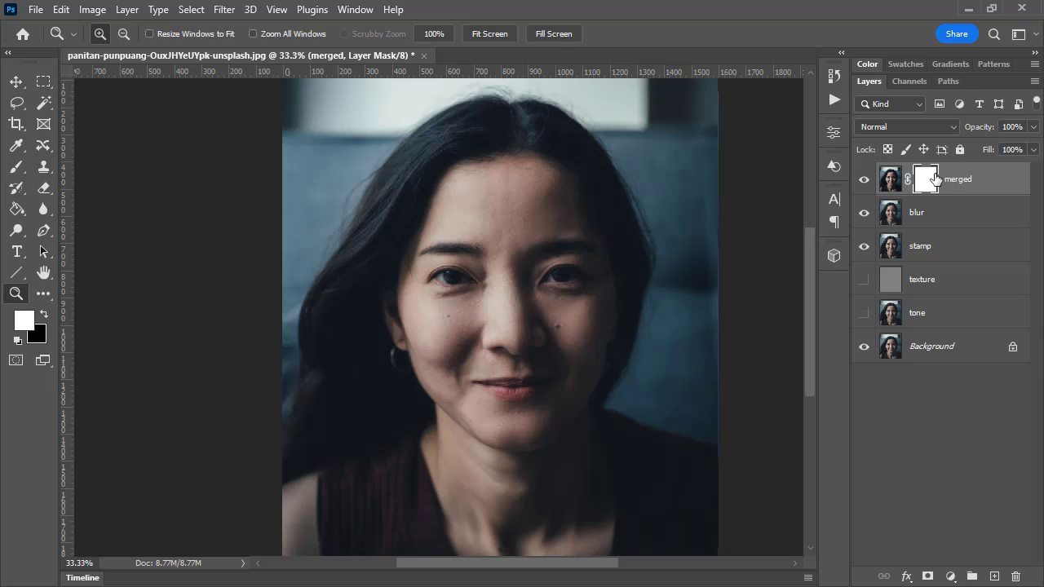
left_click(96, 10)
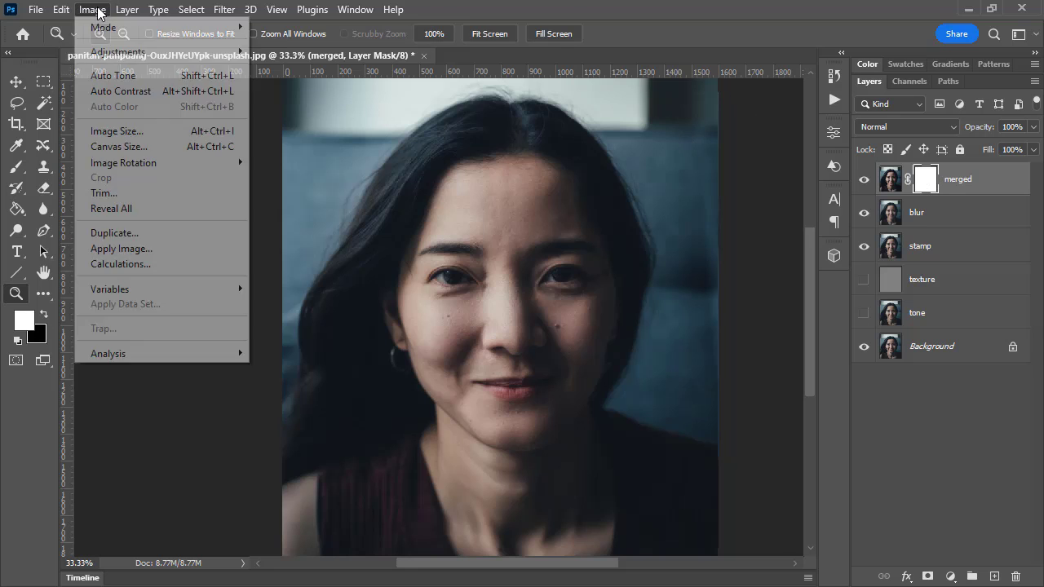
left_click(121, 249)
left_click_drag(757, 284, 663, 148)
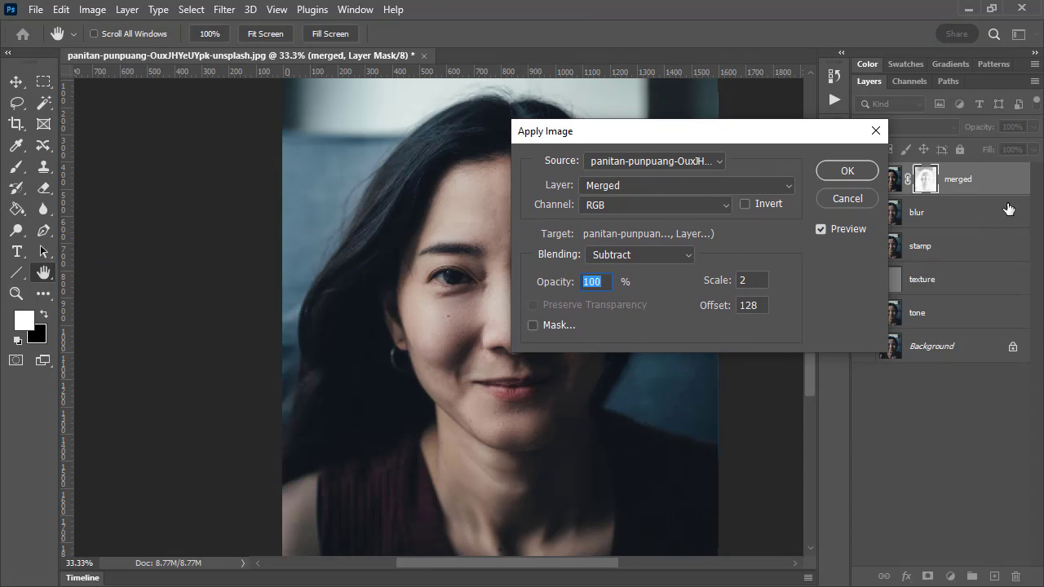
left_click(646, 254)
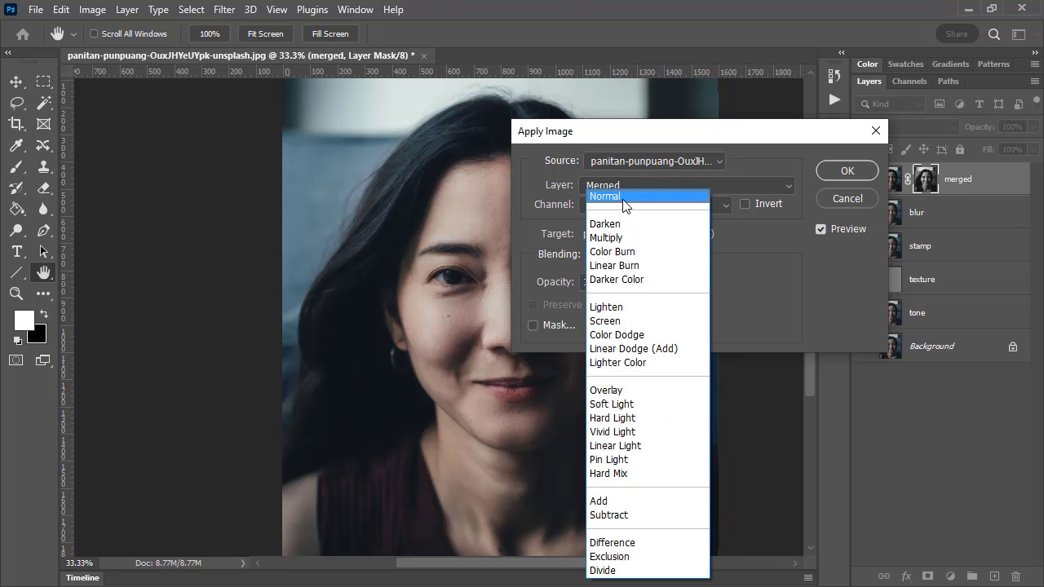
left_click(624, 204)
left_click_drag(741, 140, 577, 142)
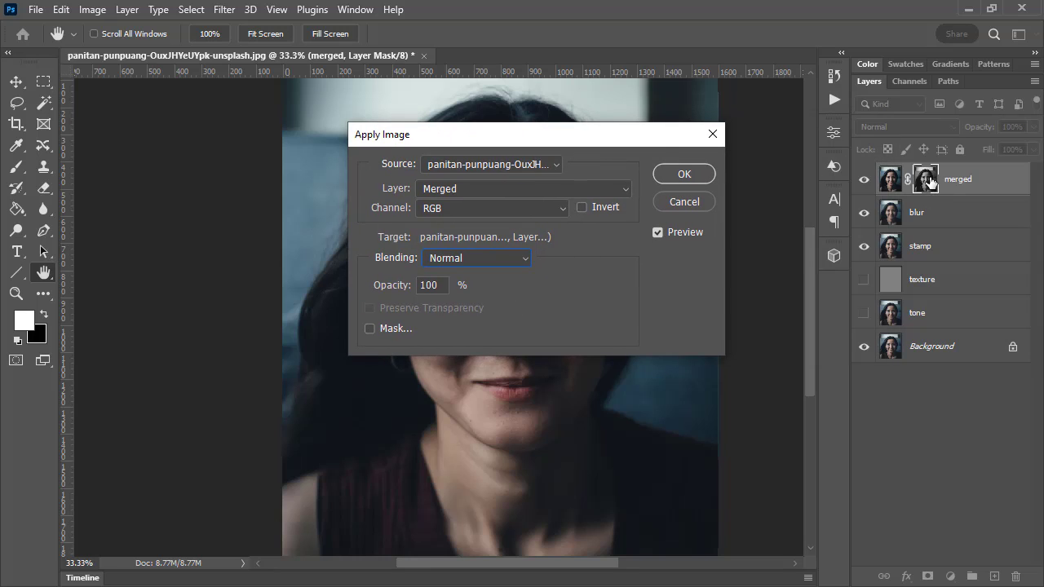
left_click(684, 176)
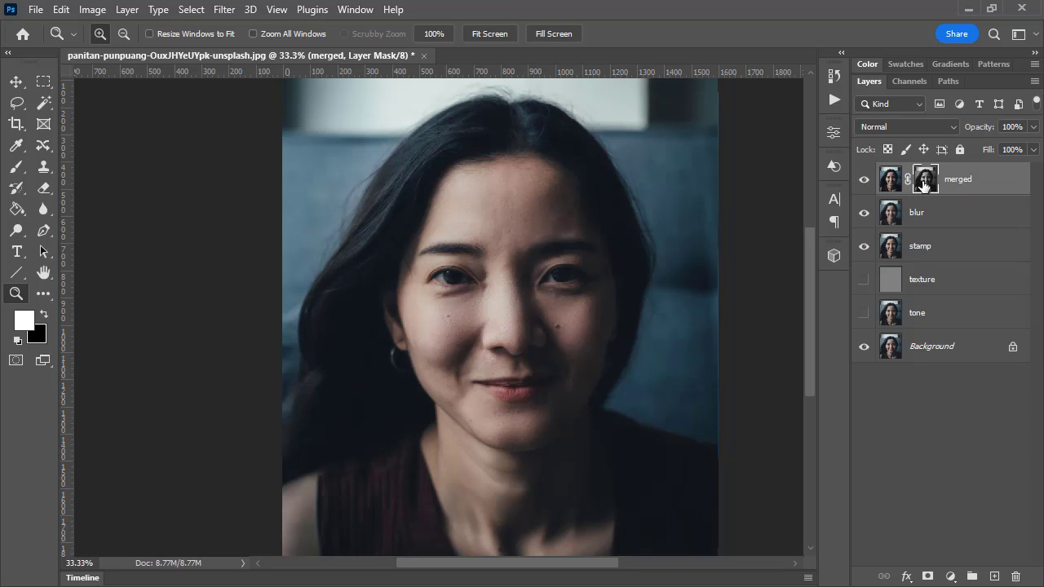
Display the merged layer's mask and raise its contrast with Levels, setting the inputs to 32, 0.87 and 221
key("alt")
left_click(927, 186, "alt")
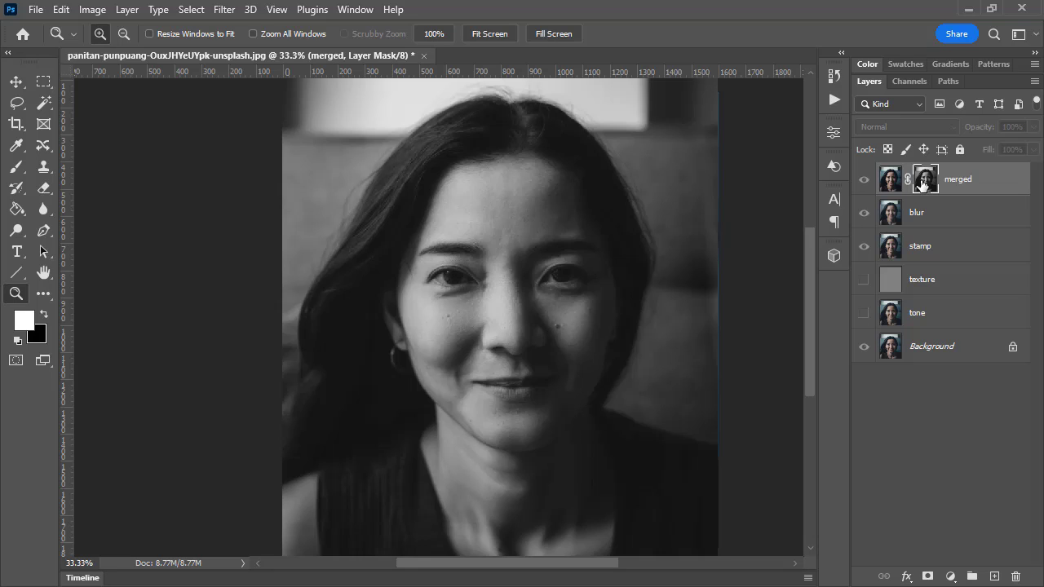
left_click(101, 11)
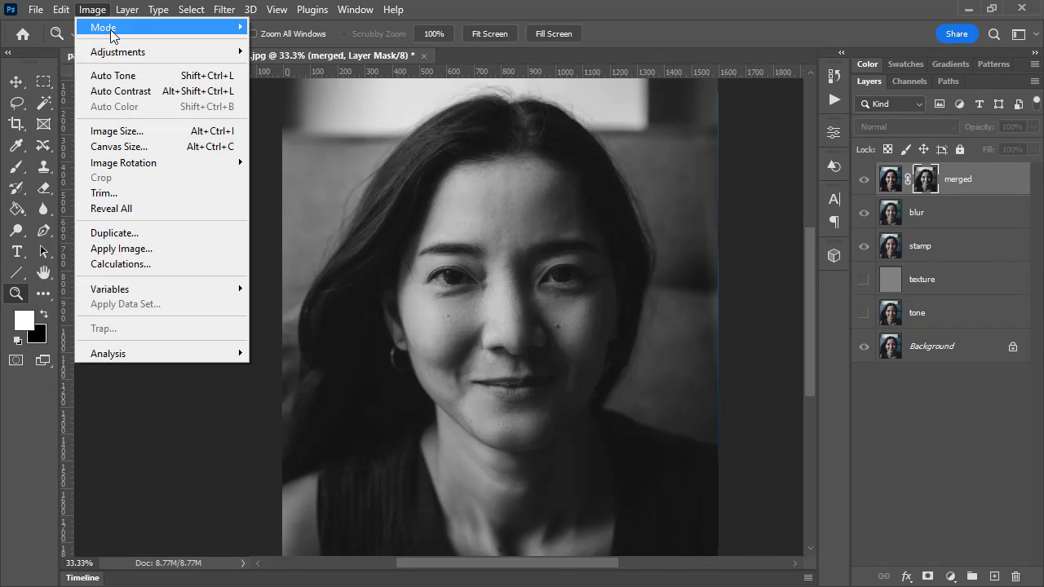
mouse_move(122, 52)
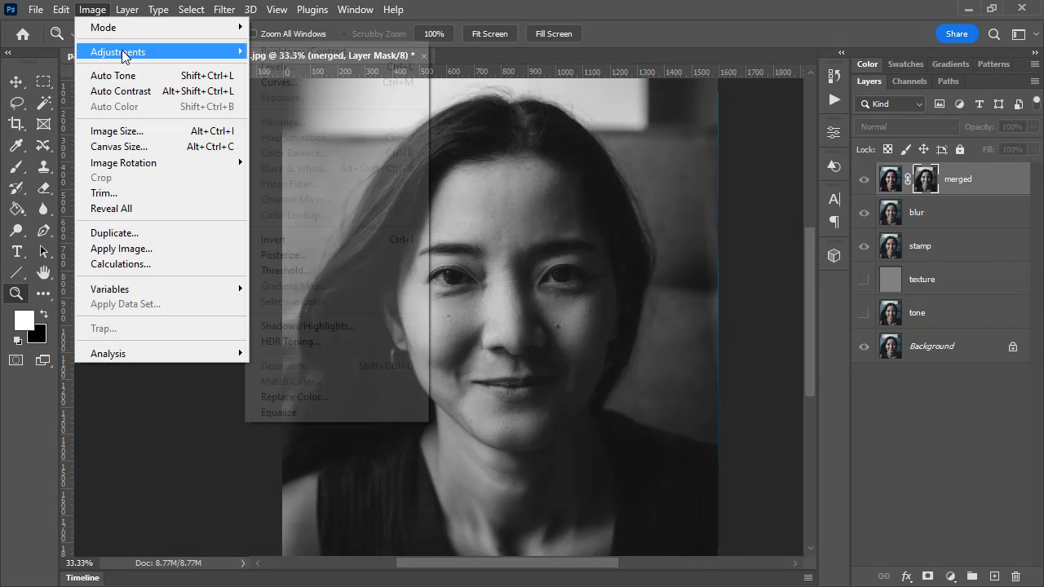
left_click(295, 71)
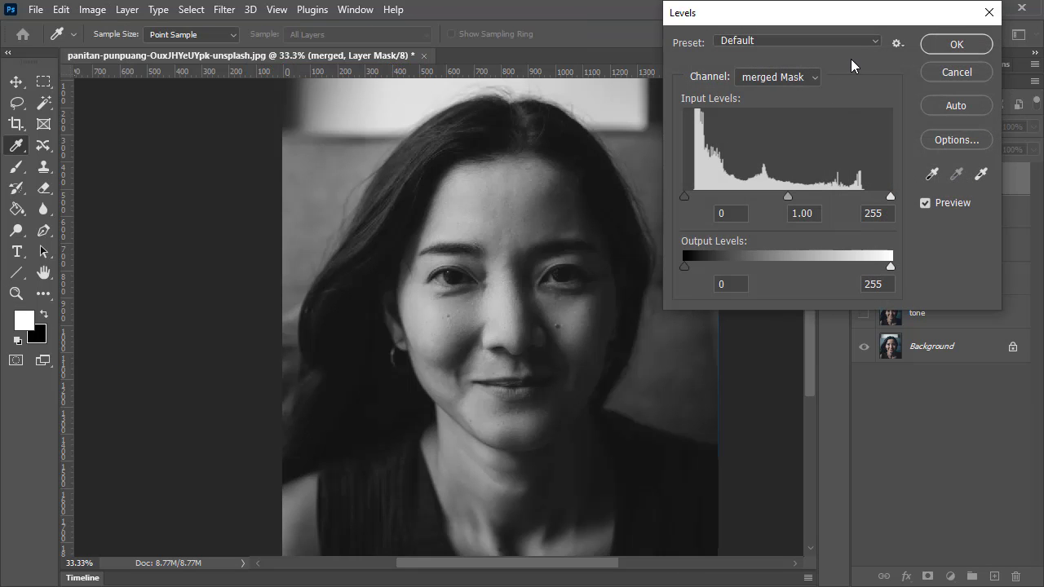
left_click_drag(891, 194, 865, 193)
left_click_drag(683, 195, 711, 197)
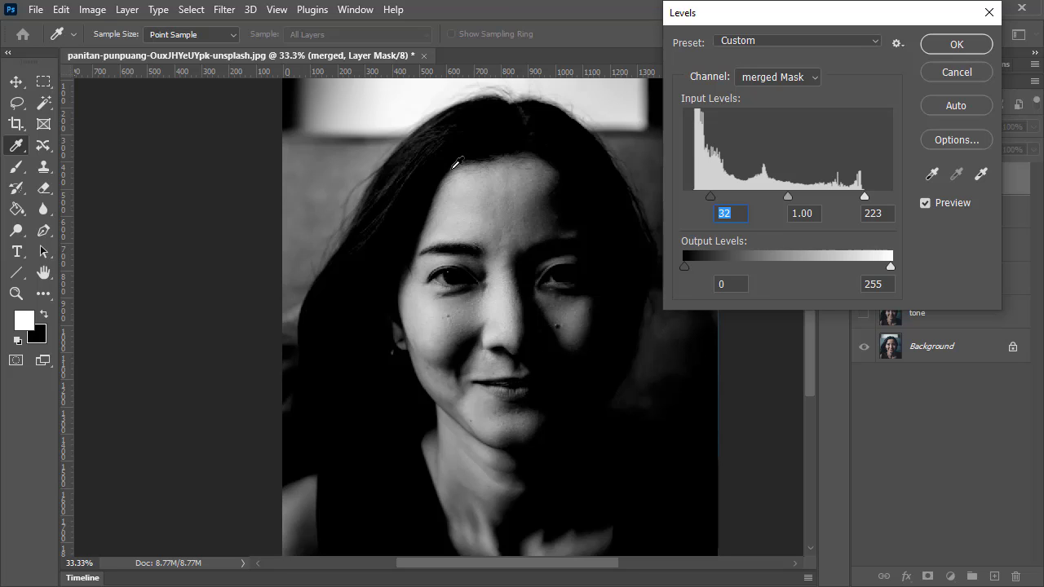
left_click_drag(866, 197, 863, 194)
left_click_drag(784, 192, 794, 192)
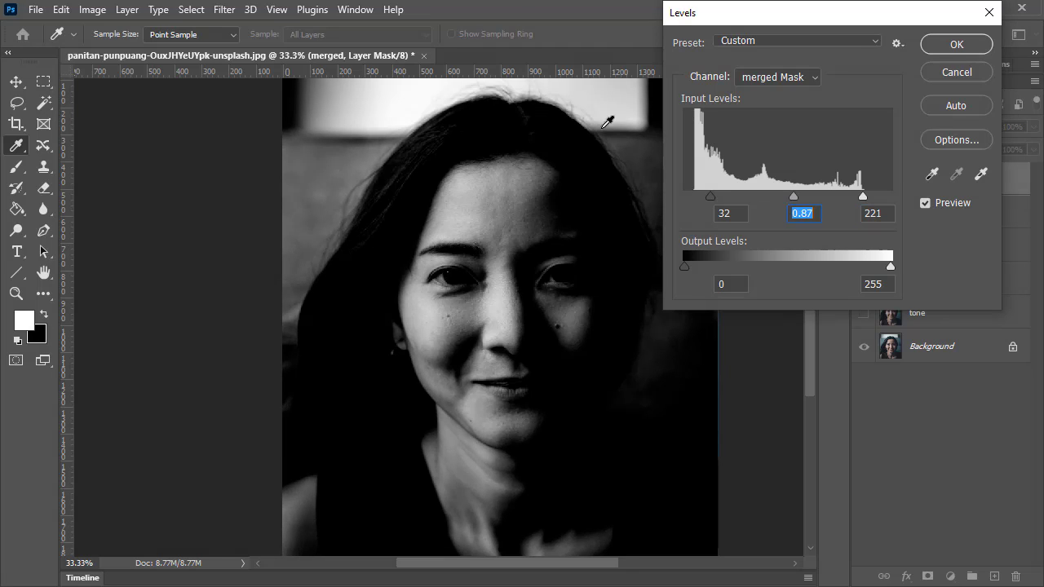
left_click(956, 46)
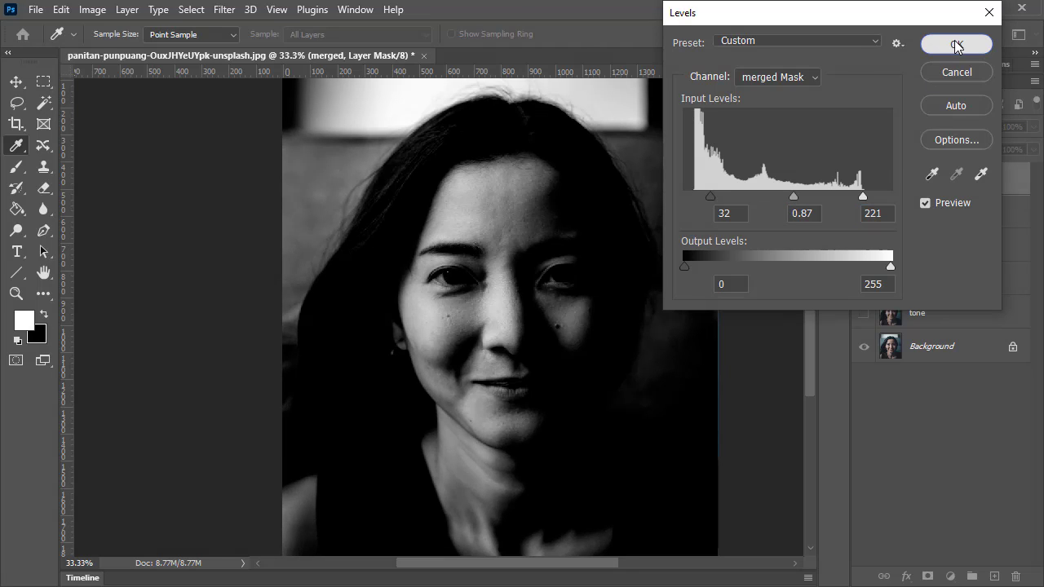
key("z")
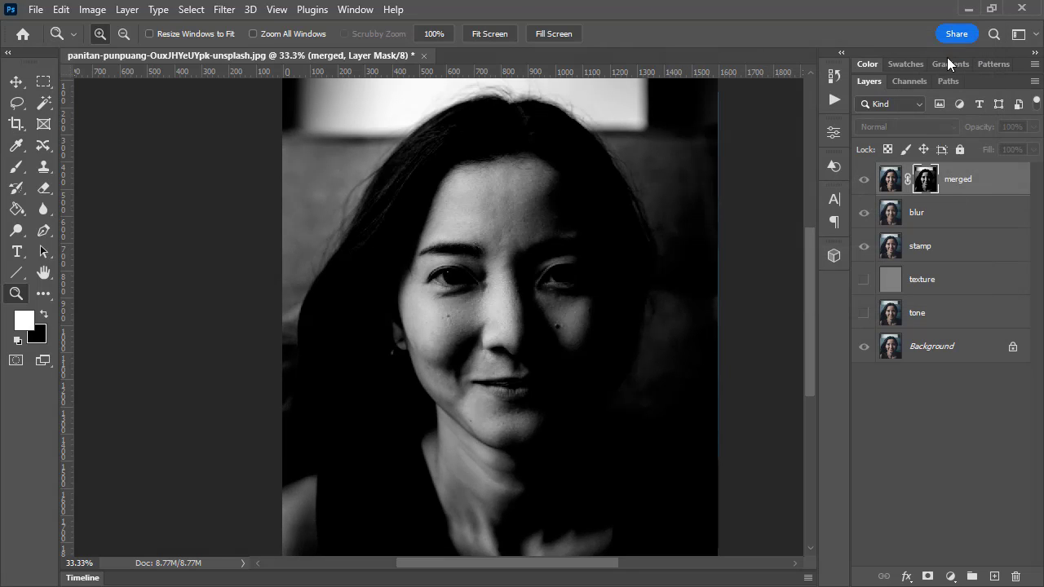
Leave the mask view, isolate the merged layer to see its masked areas, and show the blur and stamp layers again
left_click(892, 184)
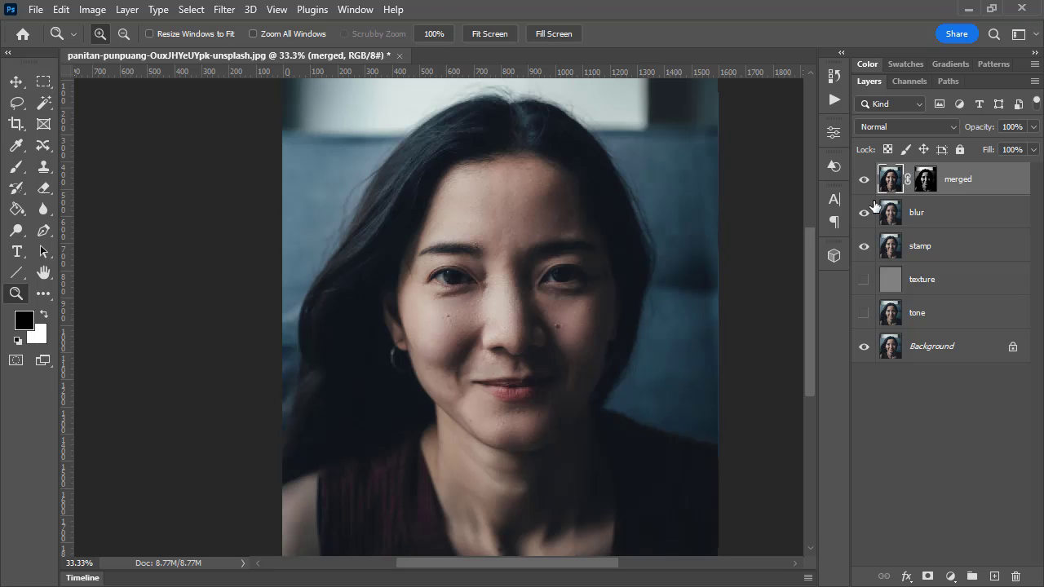
left_click_drag(864, 211, 869, 358)
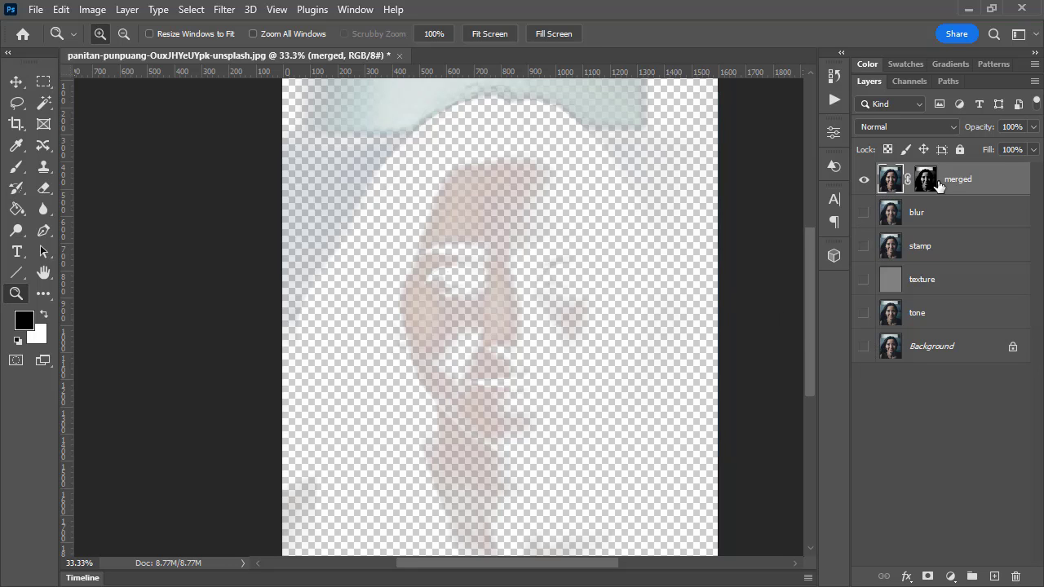
left_click(864, 217)
left_click(863, 245)
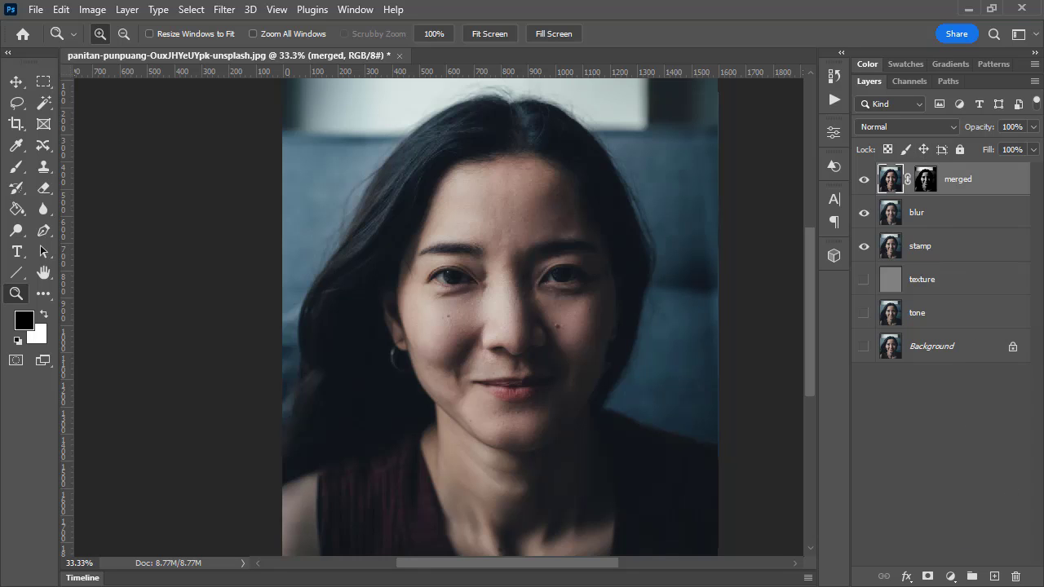
Add a Color Balance adjustment above the merged layer with the midtones' Cyan-Red at +60
left_click(951, 577)
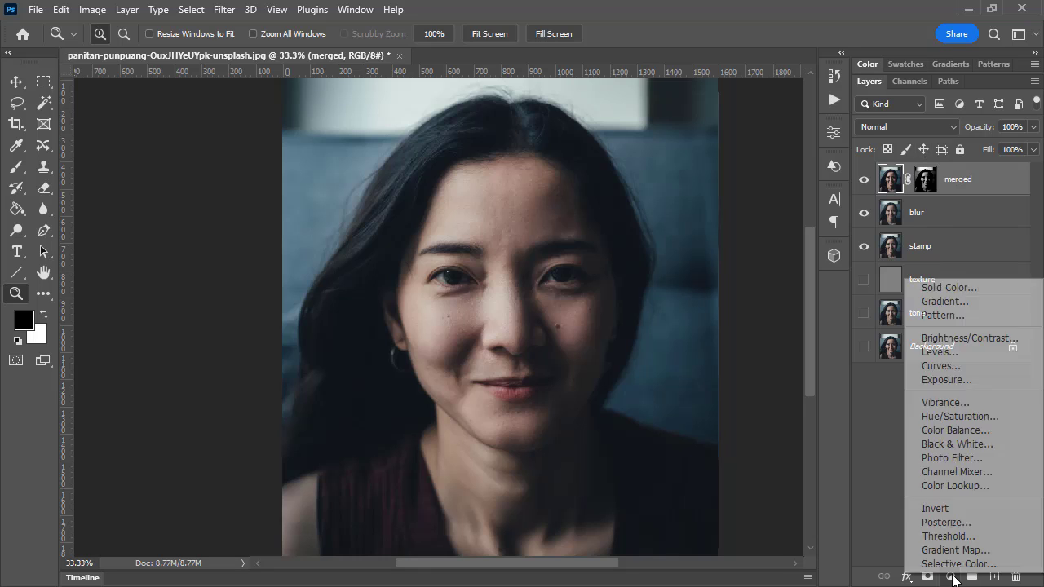
left_click(978, 431)
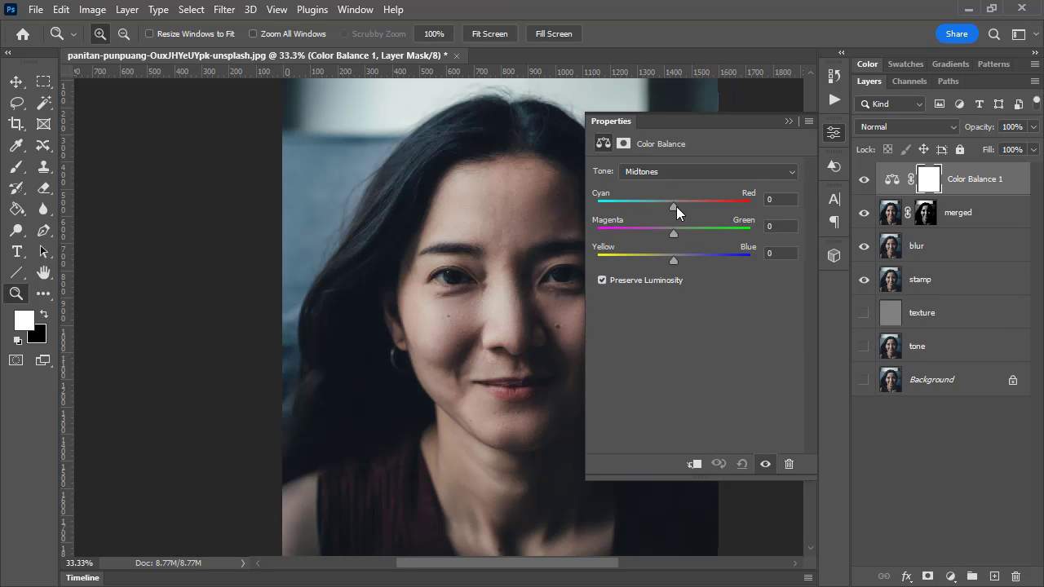
left_click_drag(674, 206, 718, 205)
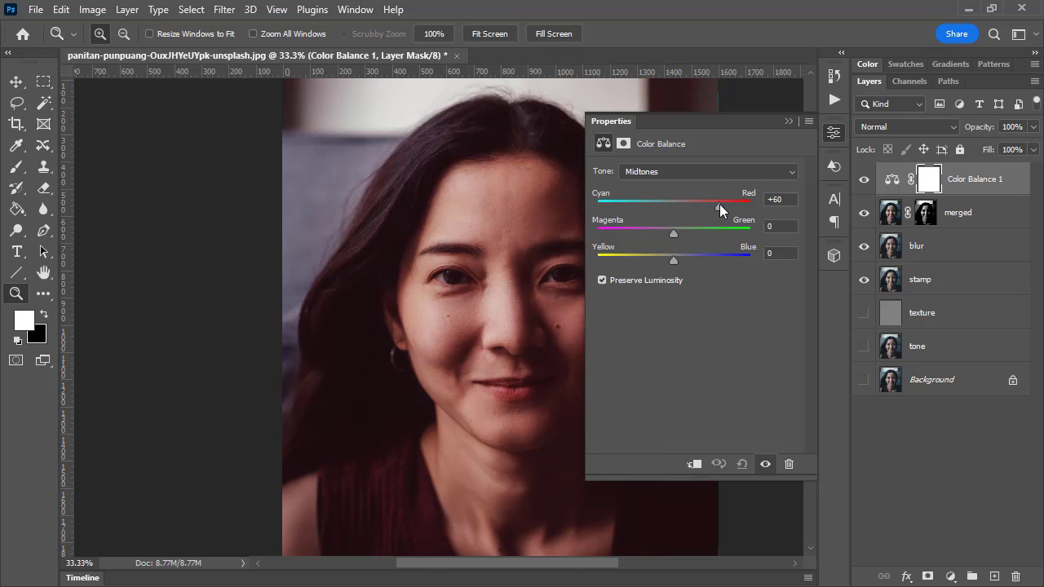
Replace the Color Balance layer's mask with a copy of the merged layer's mask
left_click(926, 213)
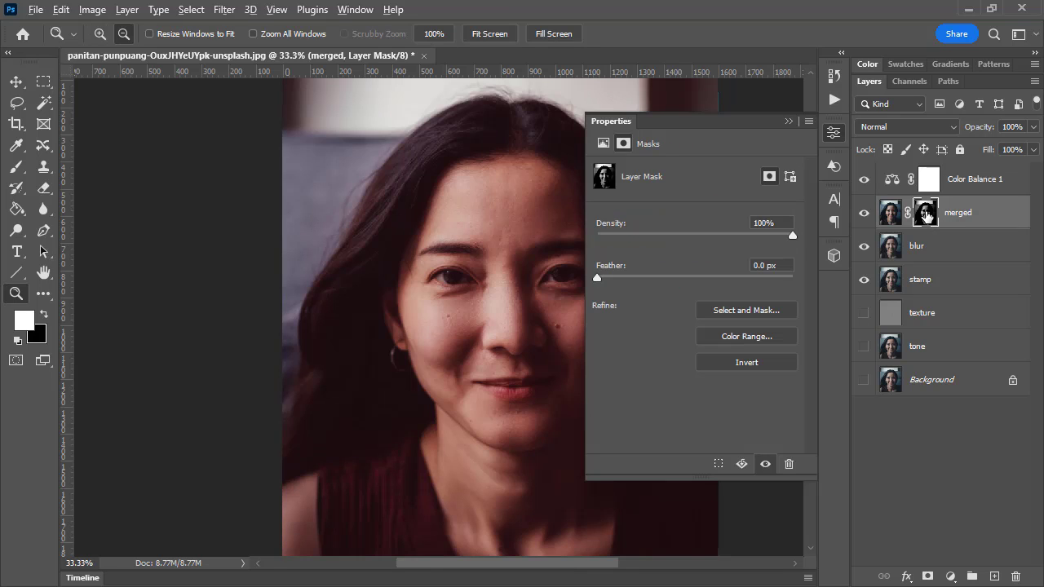
left_click_drag(926, 213, 932, 183)
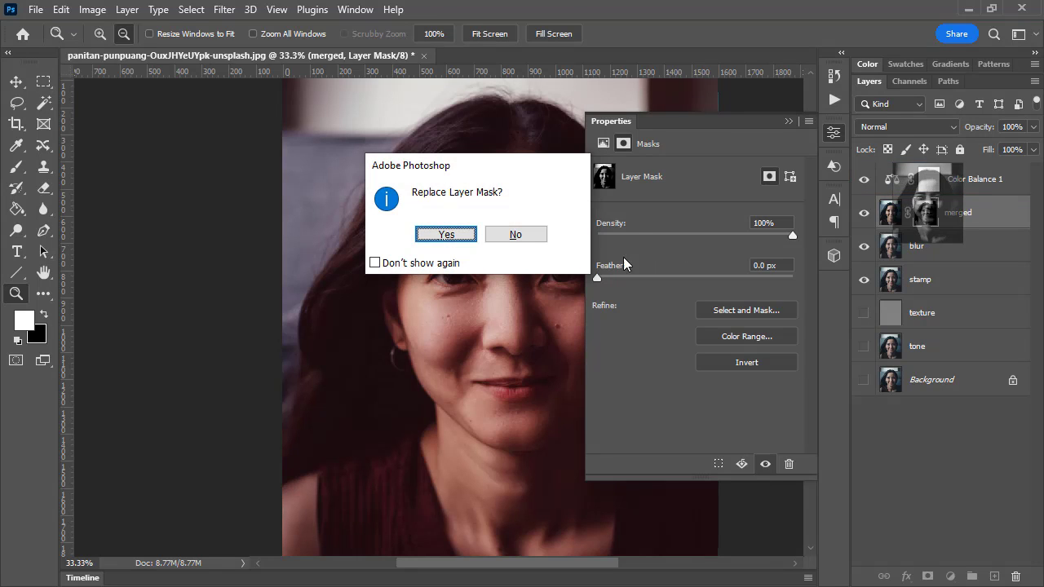
left_click(469, 235)
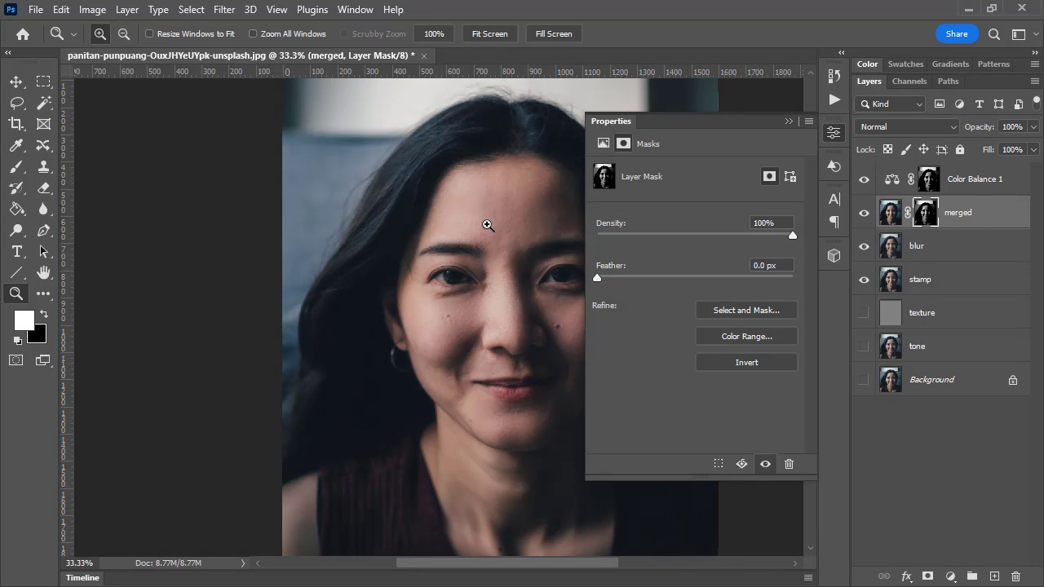
Delete the mask from the merged layer without applying it
left_click(904, 213)
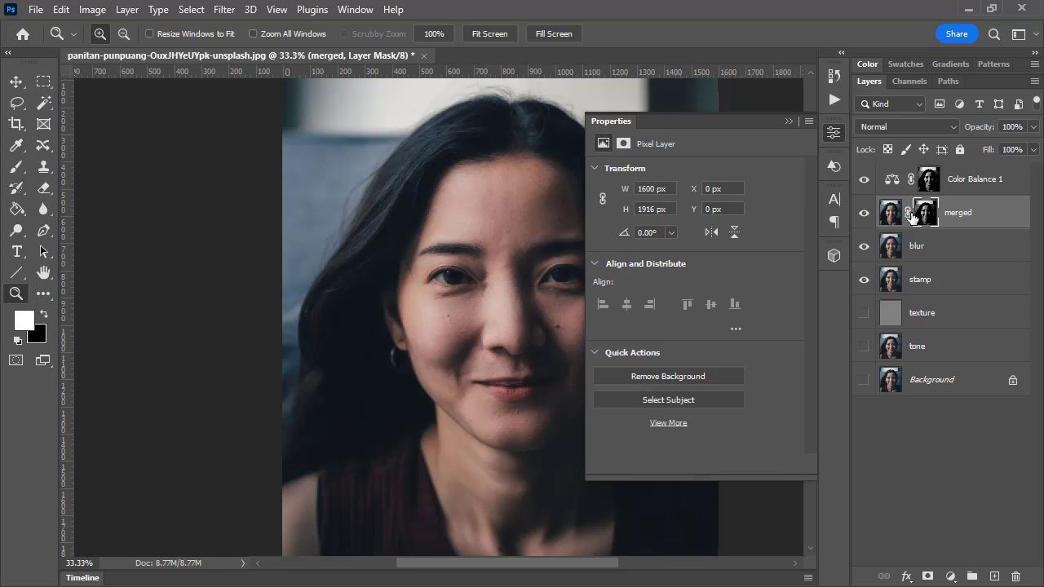
left_click(925, 213)
left_click_drag(924, 214, 1019, 579)
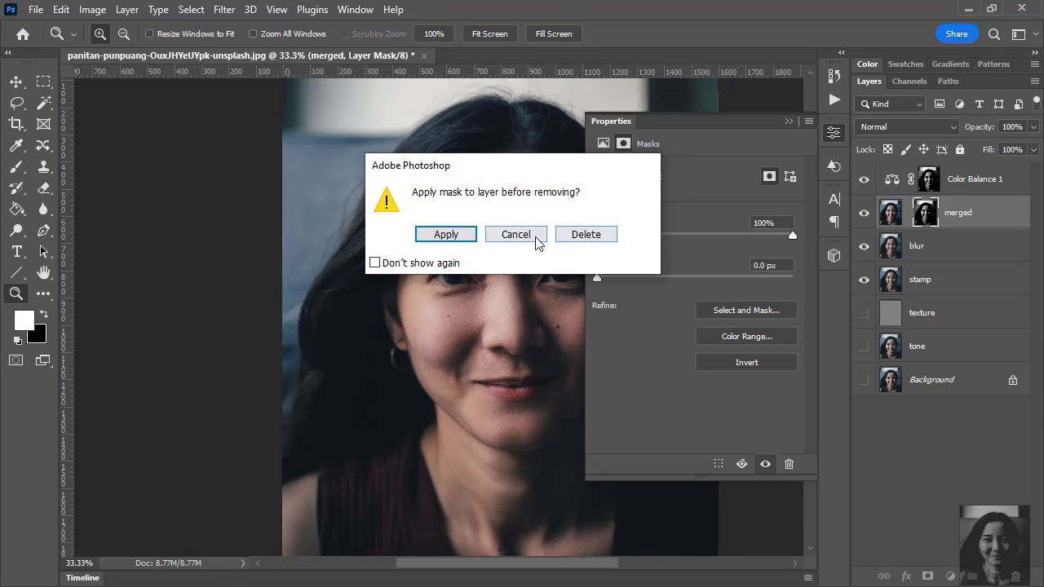
left_click(578, 235)
Reduce the Color Balance adjustment's midtone Cyan-Red value to +33
left_click(940, 178)
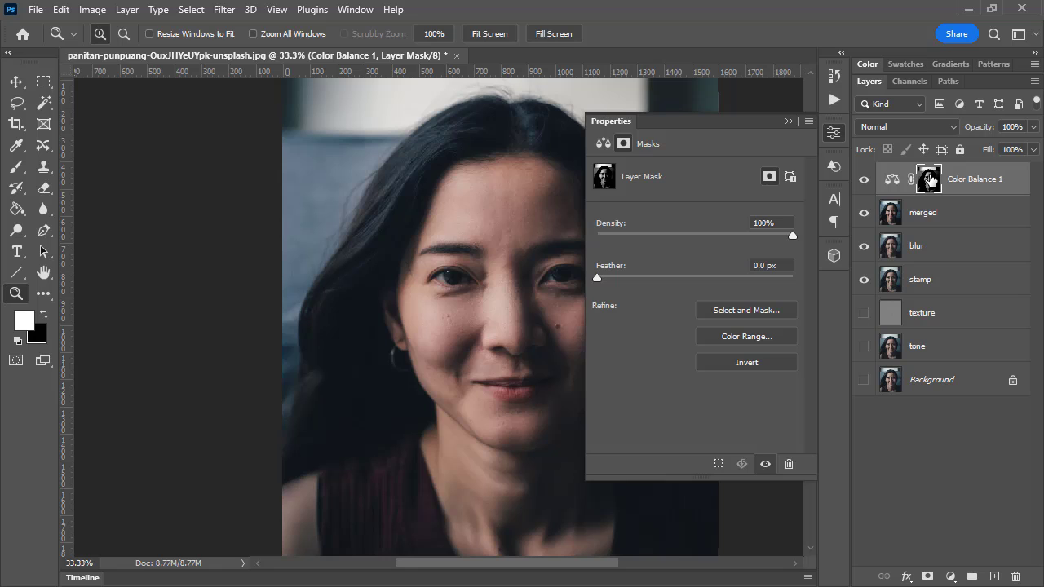
left_click(893, 179)
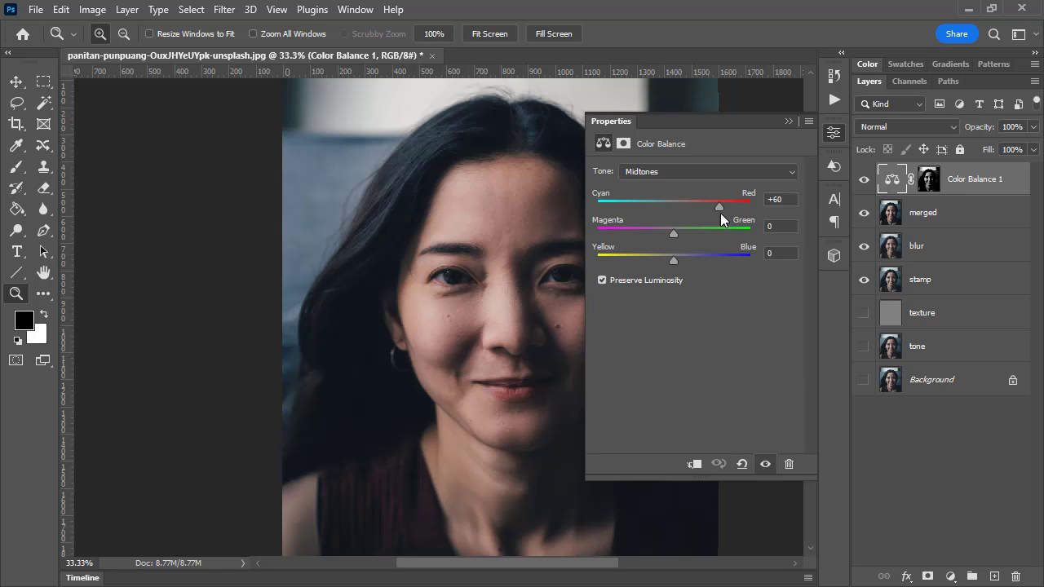
mouse_move(722, 210)
left_mouse_down()
mouse_move(695, 209)
mouse_move(723, 212)
left_mouse_up()
left_click_drag(723, 211, 700, 207)
Compare the portrait with the Color Balance layer off and on, and collapse the adjustment's settings to see the whole face
left_click(865, 180)
left_click(865, 181)
left_click(865, 180)
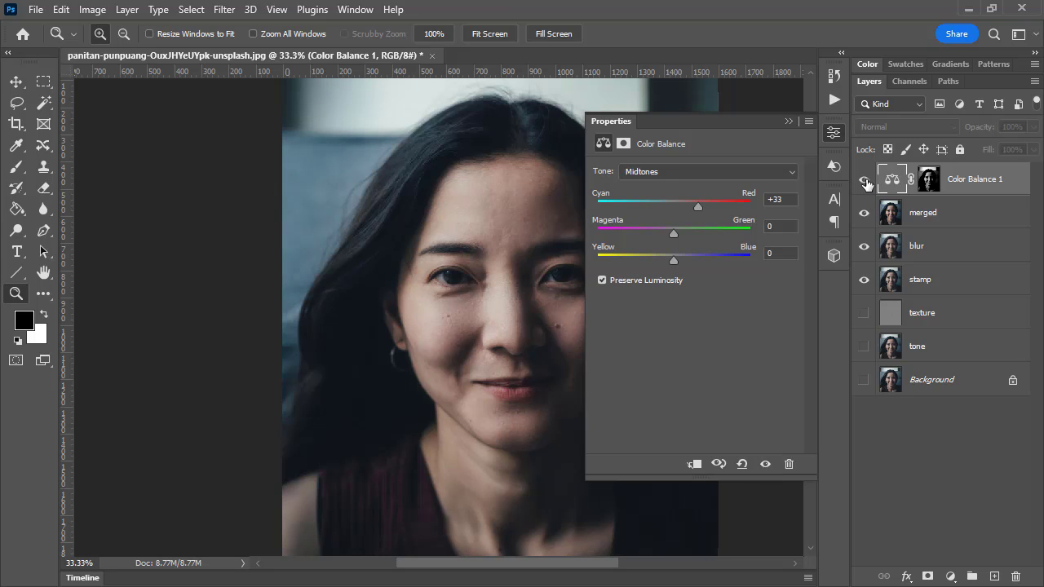
left_click(865, 180)
left_click(865, 180)
left_click(864, 181)
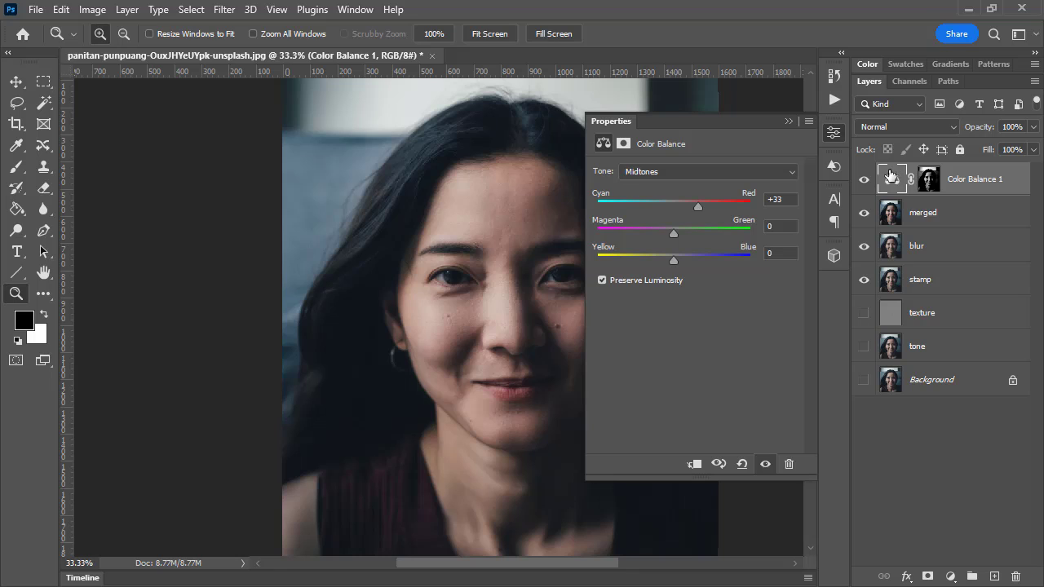
left_click(829, 137)
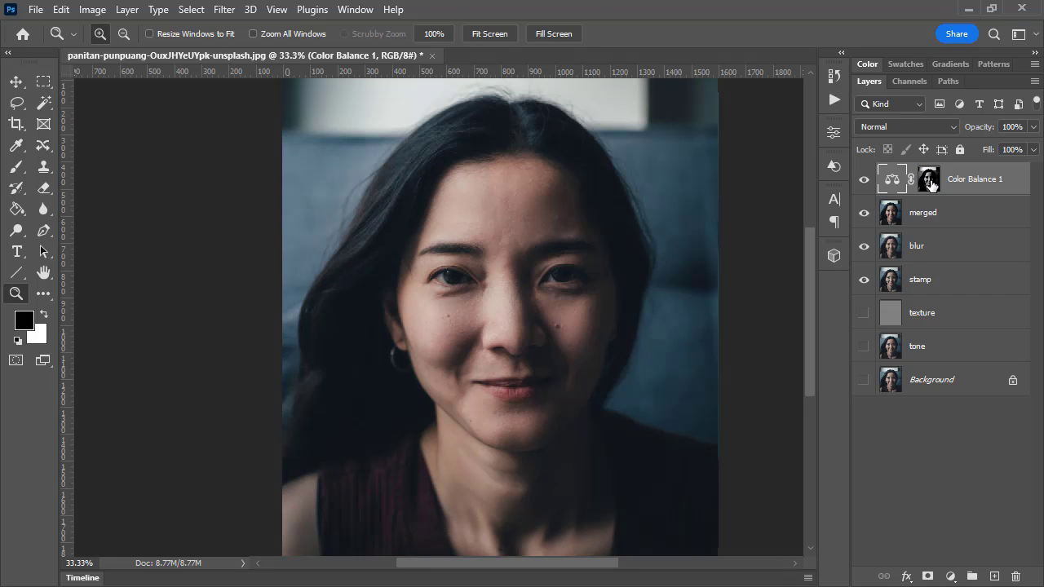
Fine-tune the Color Balance midtones by trying Cyan-Red +40 before easing it back, set Yellow-Blue to +1, and compare the portrait without the adjustment
left_click(932, 185, "shift")
double_click(892, 178)
mouse_move(701, 207)
left_mouse_down()
mouse_move(688, 207)
mouse_move(729, 209)
mouse_move(679, 207)
mouse_move(703, 204)
left_mouse_up()
mouse_move(673, 260)
left_mouse_down()
mouse_move(650, 260)
mouse_move(673, 259)
left_mouse_up()
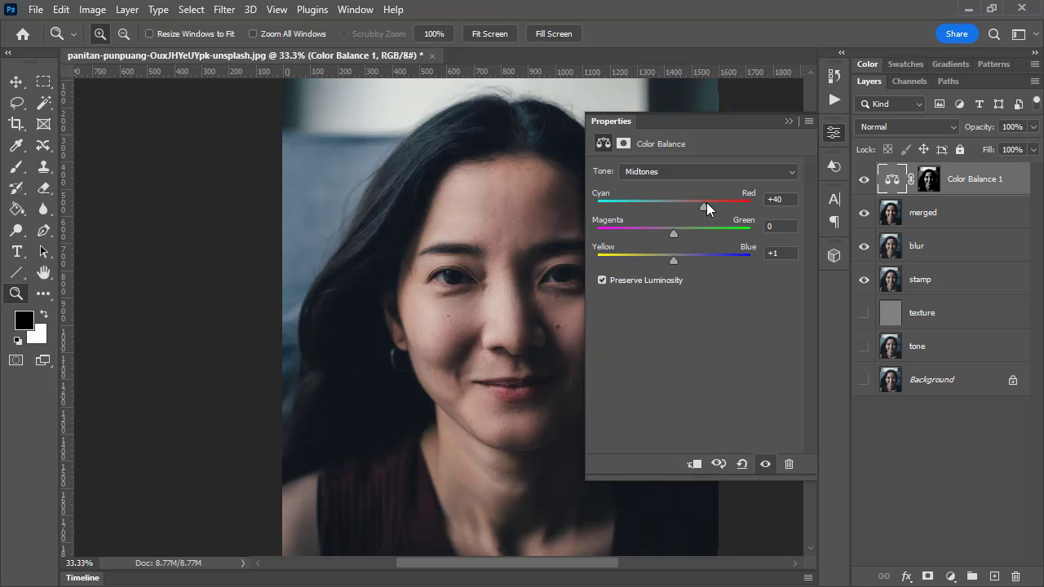
left_click_drag(707, 202, 698, 205)
left_click(834, 132)
left_click(866, 179)
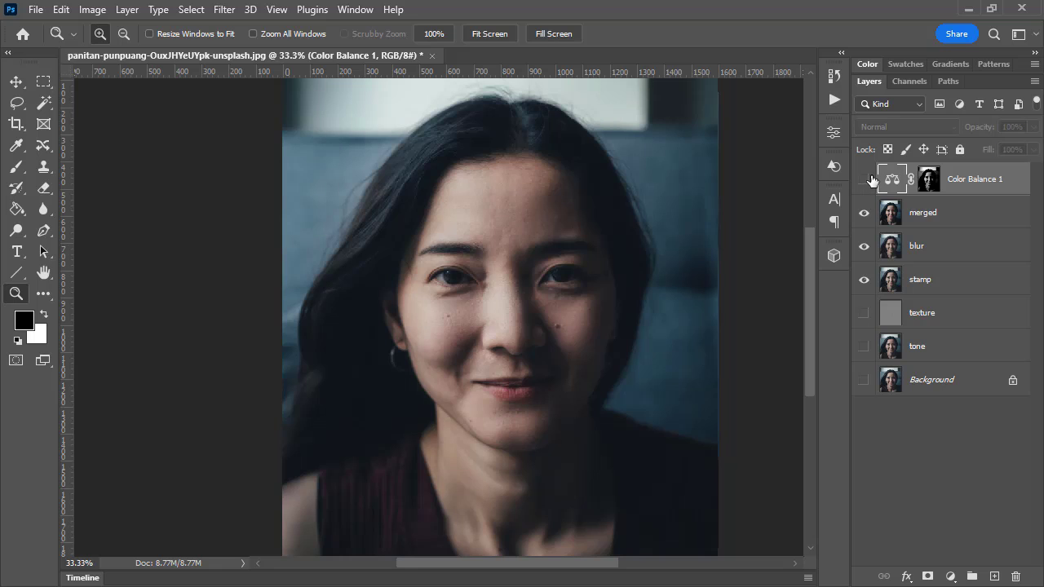
left_click(870, 179)
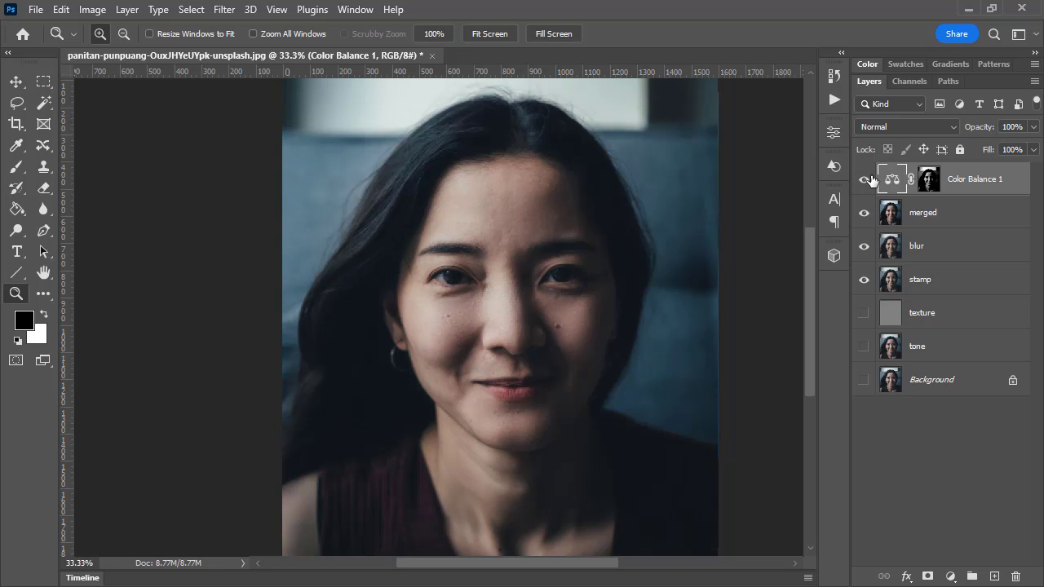
Try inverting the Color Balance layer's mask and view the whole face with the inverted mask
left_click(866, 179)
left_click(523, 341)
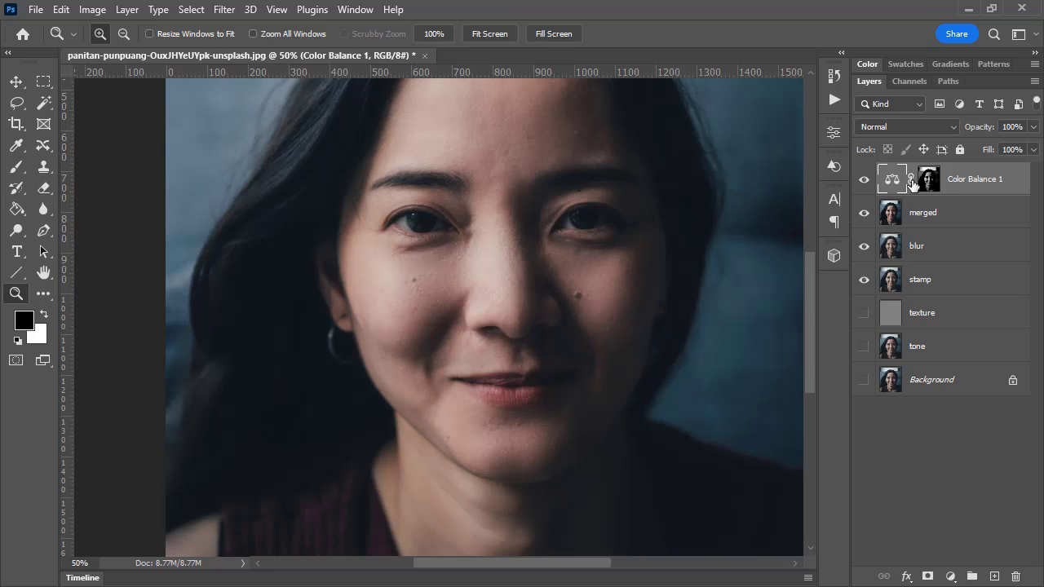
left_click(926, 182)
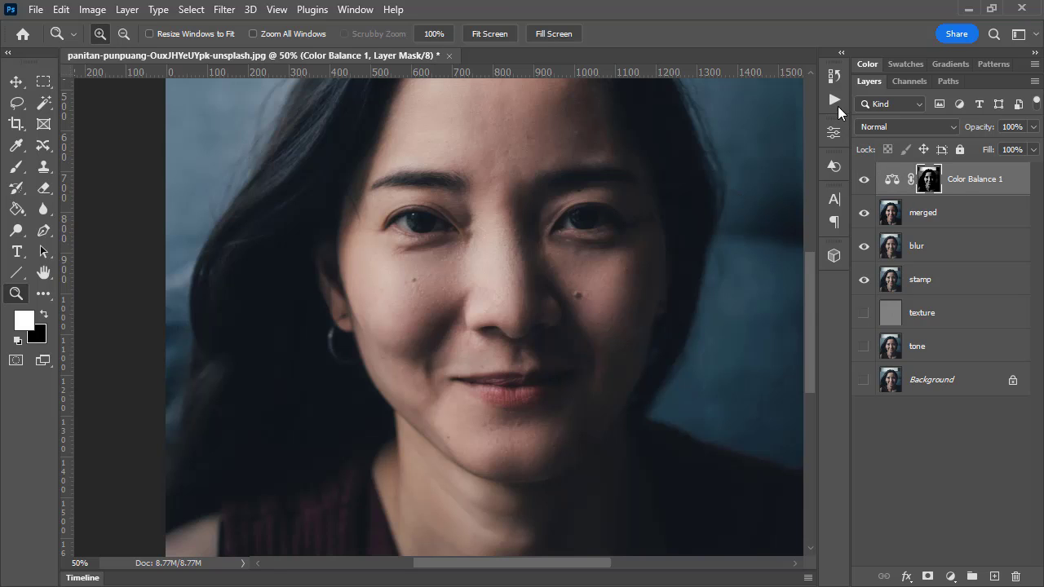
left_click(834, 134)
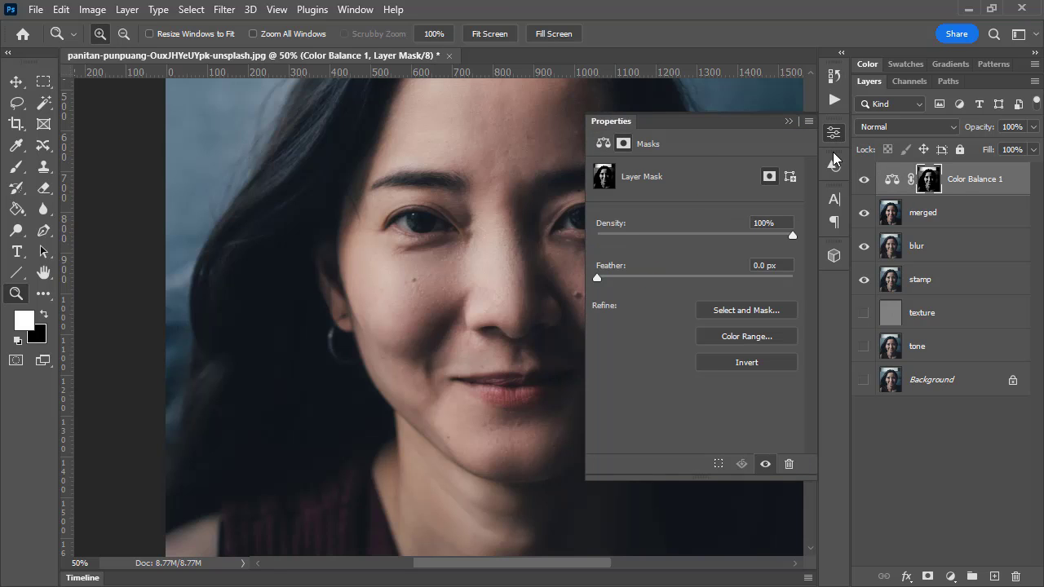
left_click(765, 364)
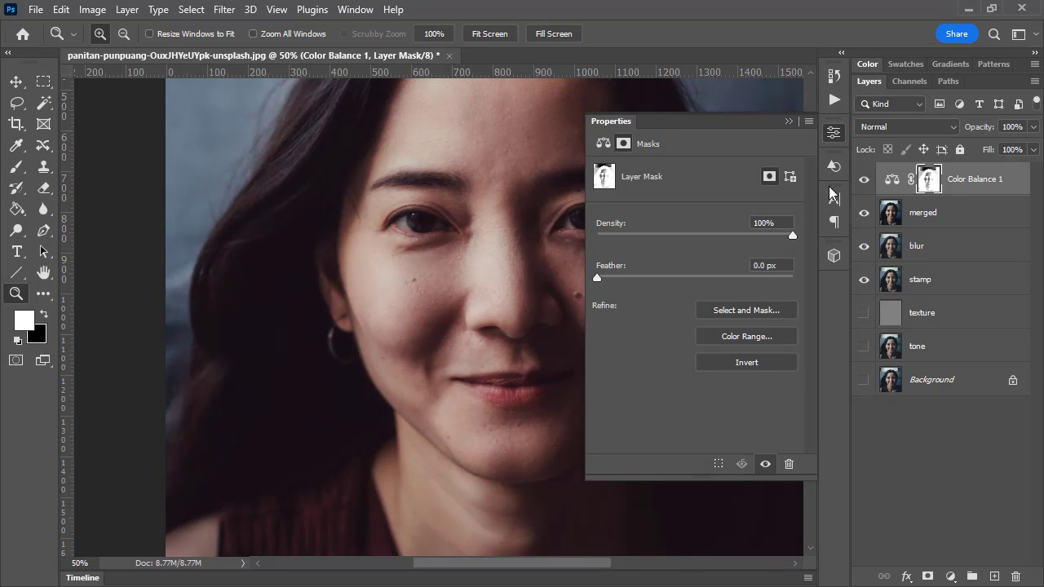
left_click(837, 138)
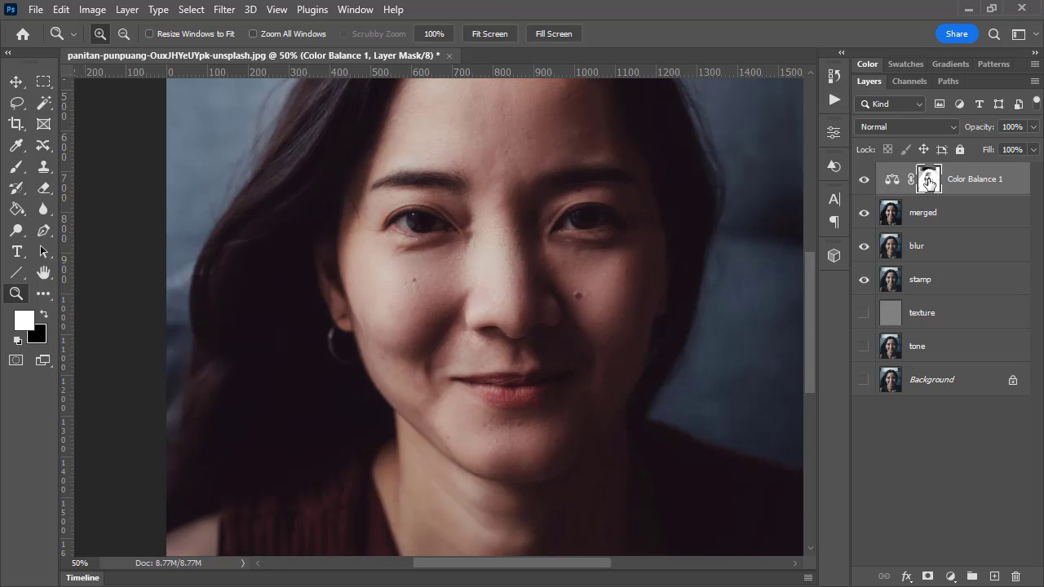
Invert the Color Balance layer's mask back to its previous state and look over the face
left_click(837, 133)
left_click(835, 133)
left_click(829, 135)
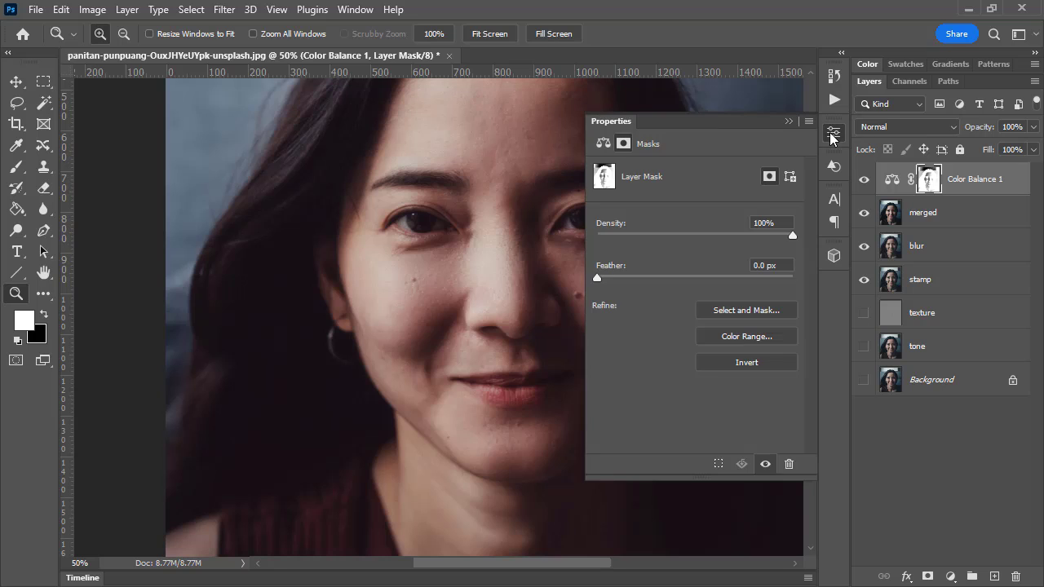
left_click(759, 363)
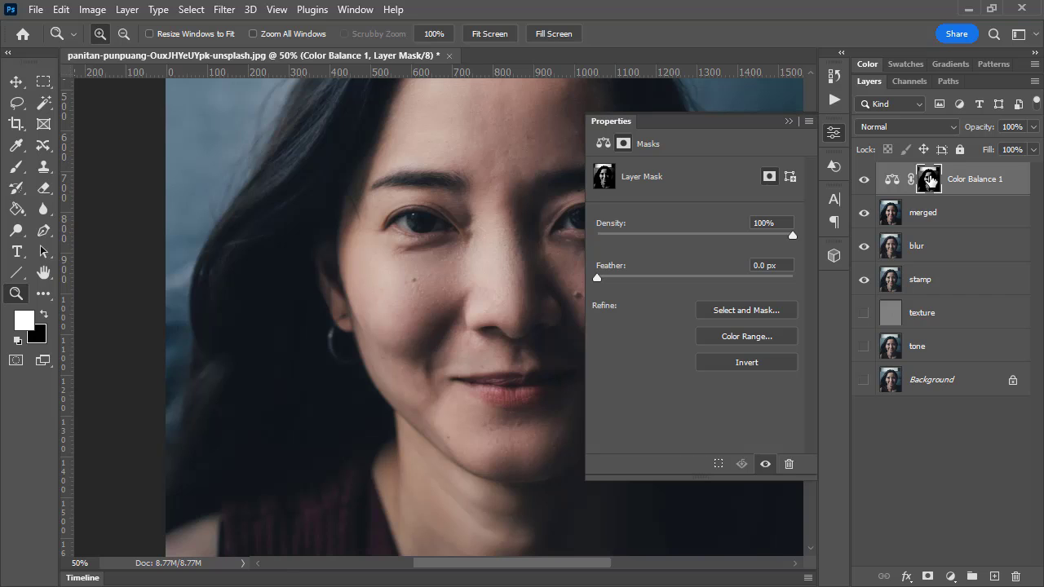
left_click(834, 133)
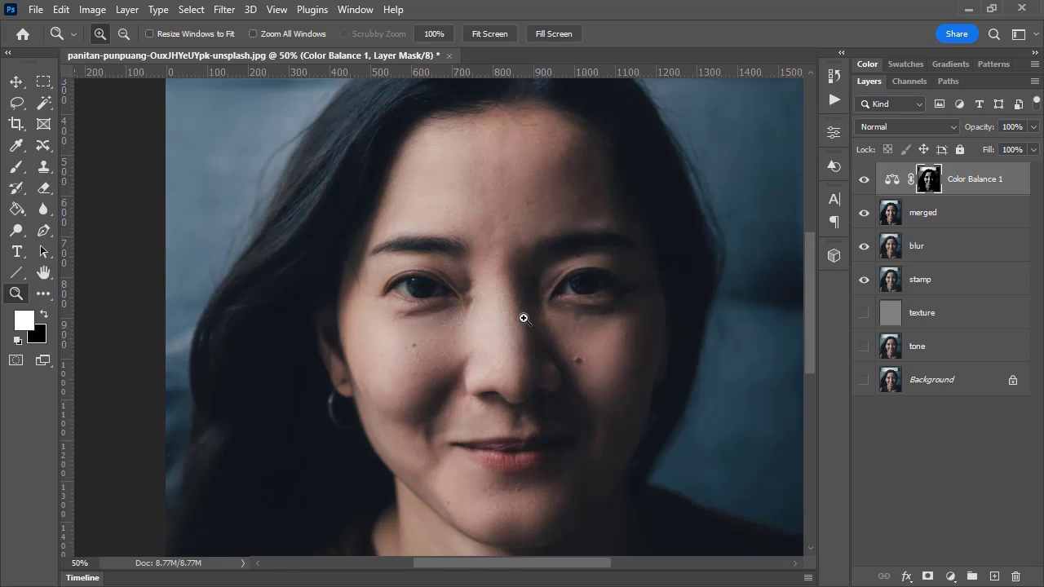
scroll(525, 314, "up", 2)
scroll(529, 345, "down", 1)
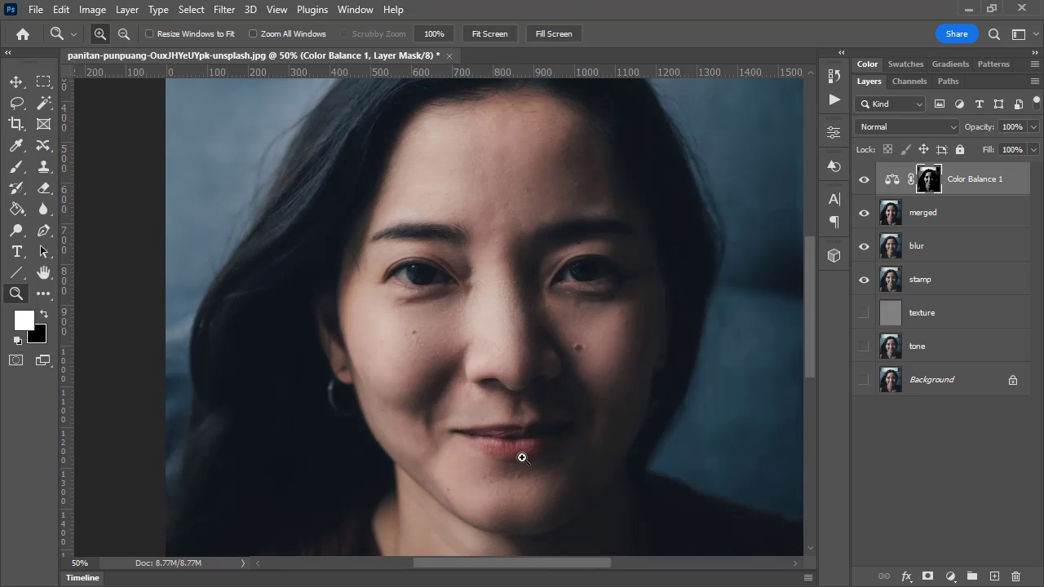
scroll(522, 457, "down", 2)
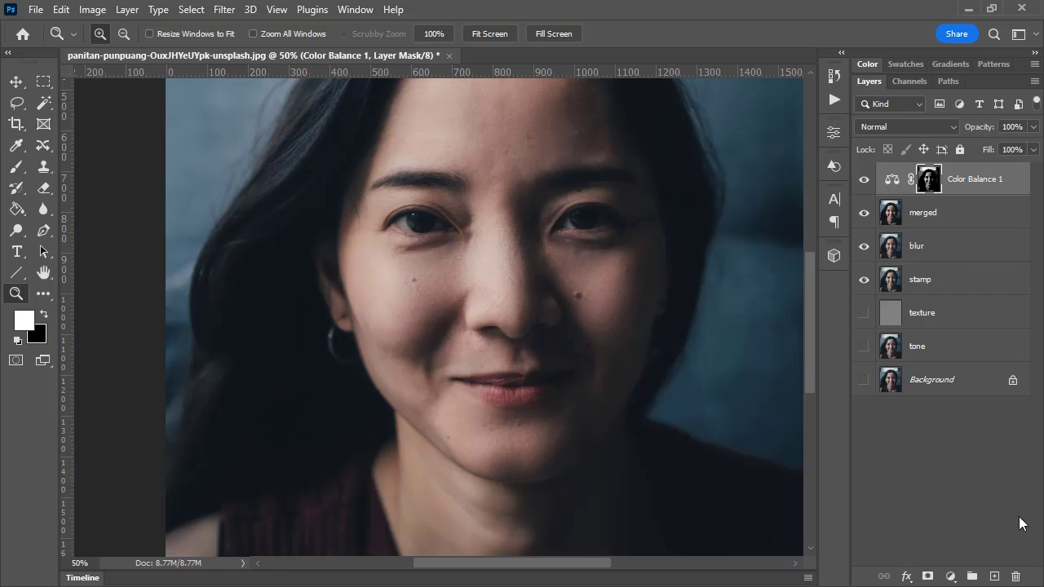
Add a Hue/Saturation adjustment layer above Color Balance with Hue +2 and Saturation +45
left_click(949, 577)
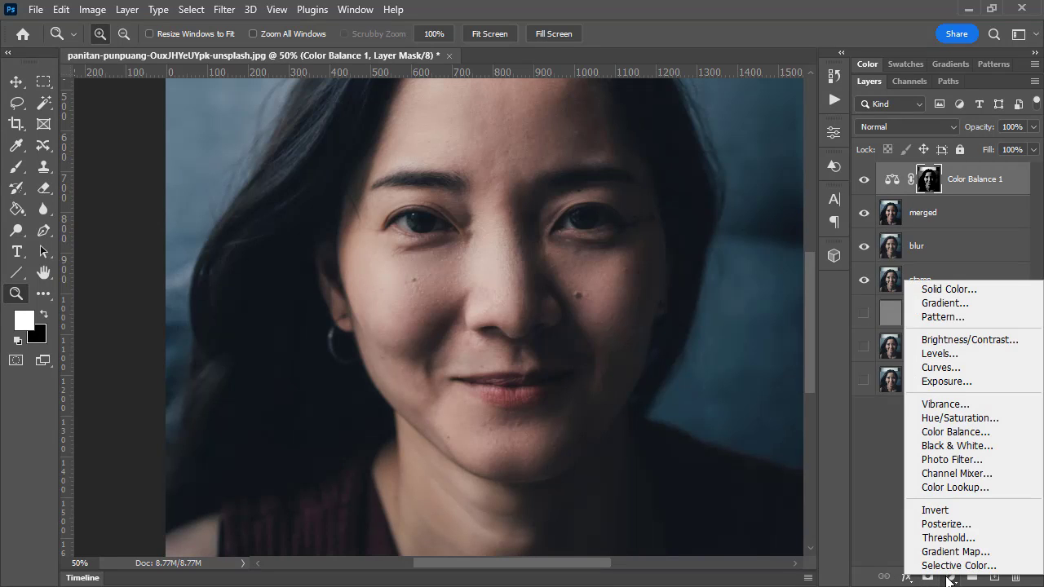
left_click(961, 419)
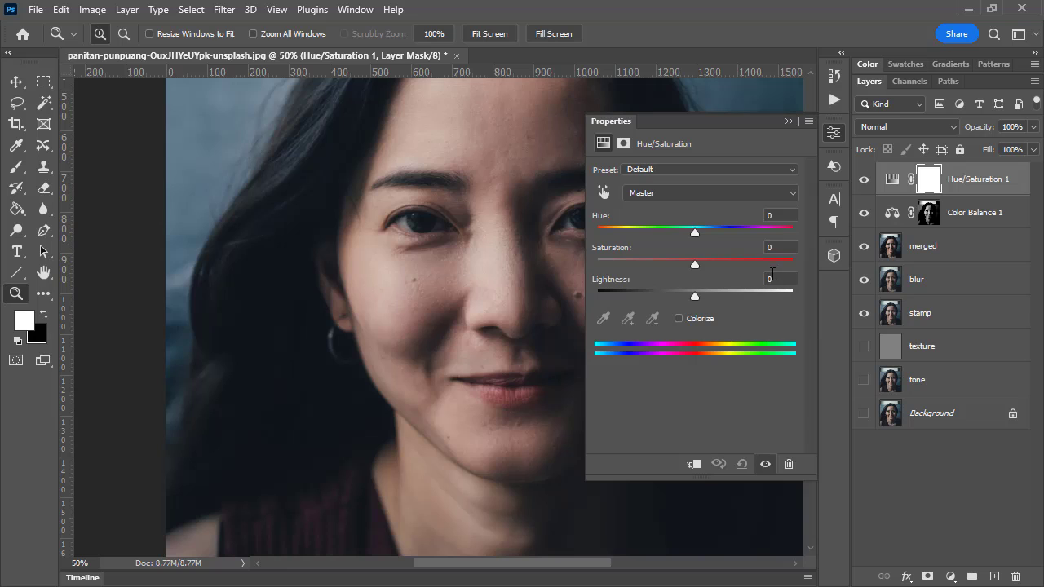
left_click_drag(696, 261, 720, 264)
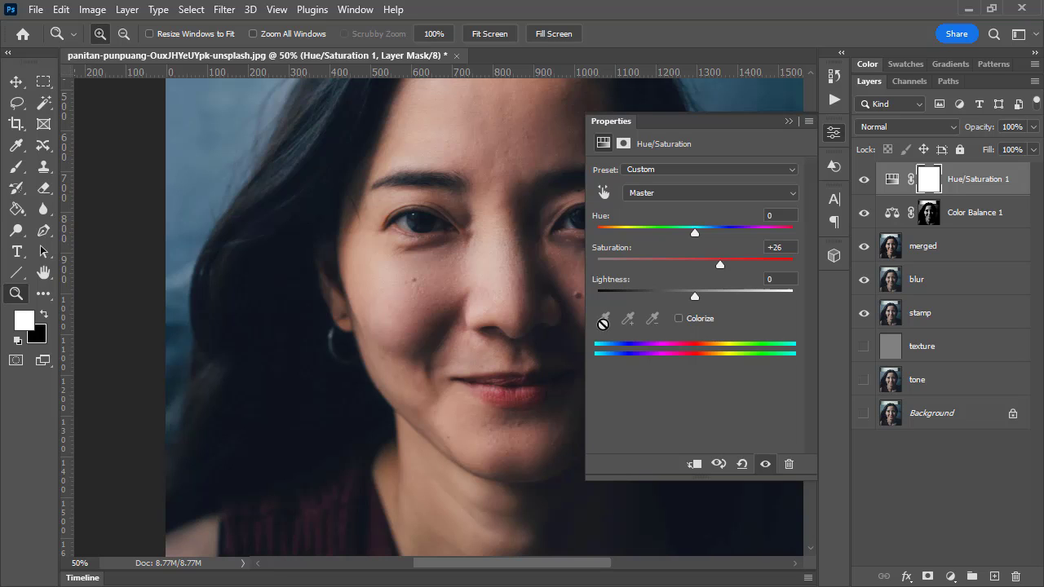
left_click_drag(707, 259, 697, 230)
left_click_drag(724, 264, 740, 266)
Fill the Hue/Saturation layer's mask with black using the Paint Bucket to hide the adjustment
left_click(926, 181)
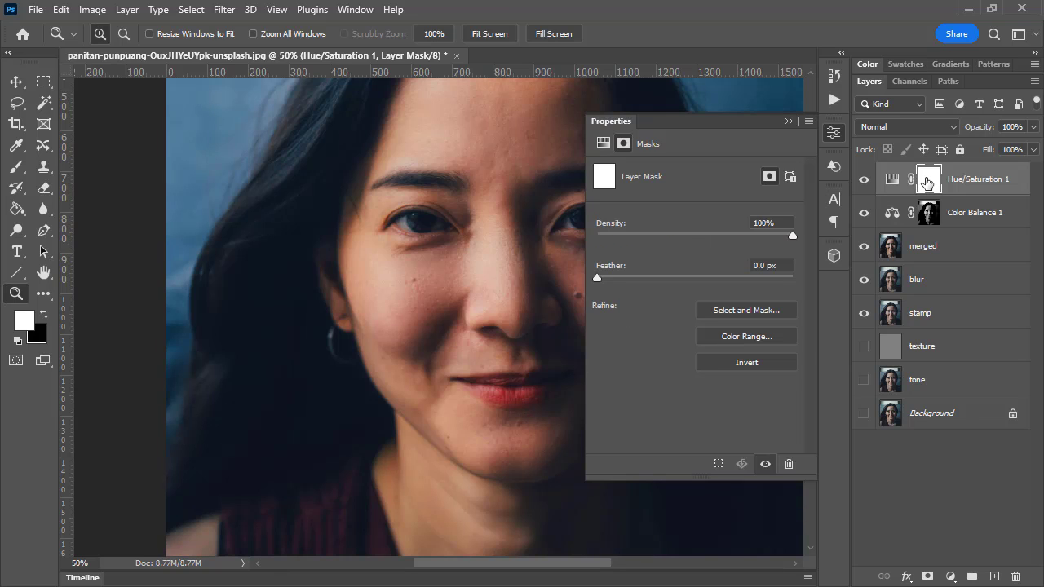
left_click(841, 136)
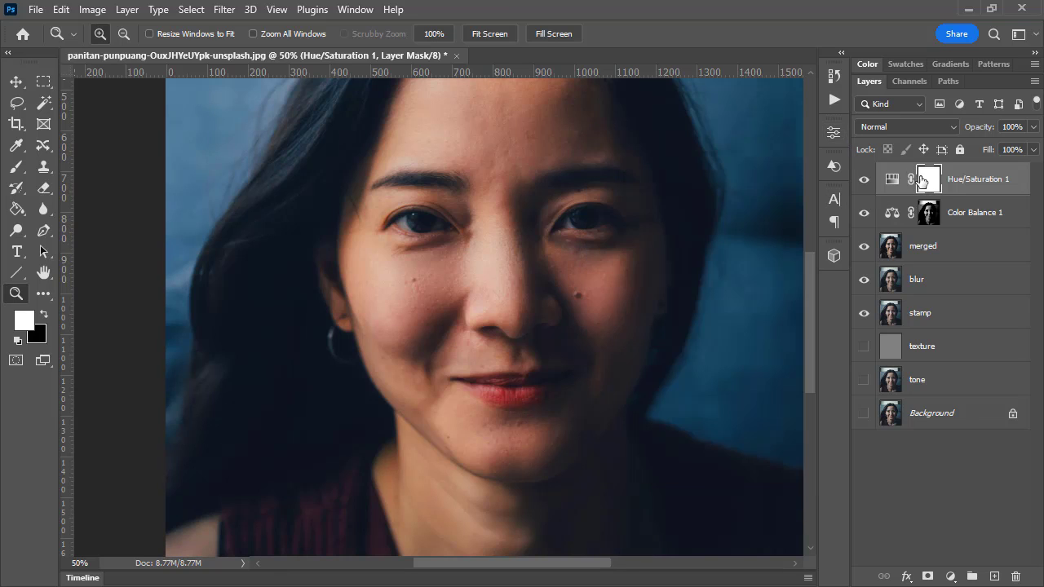
left_click(16, 209)
left_click(44, 314)
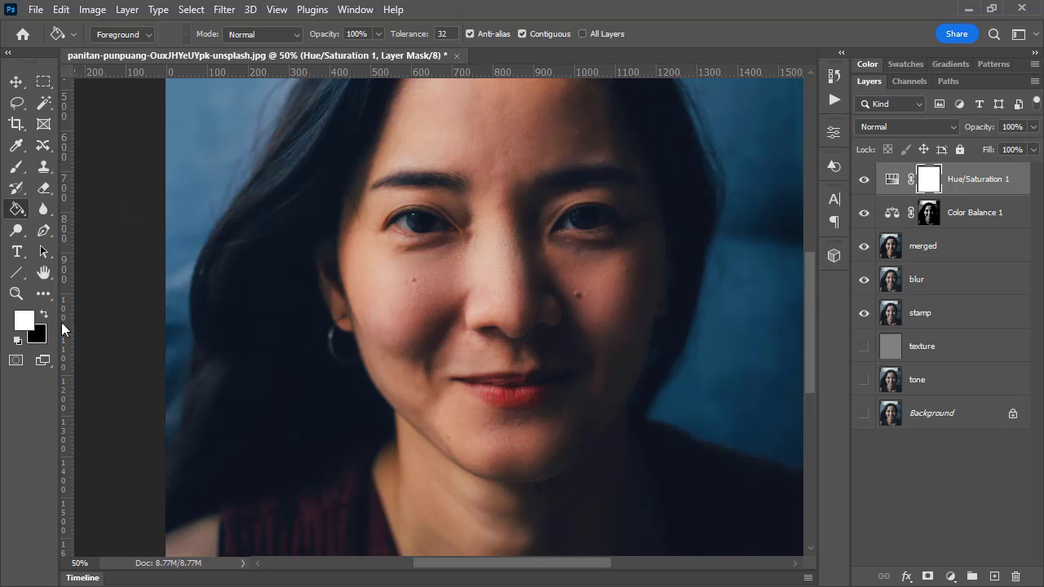
left_click(453, 322)
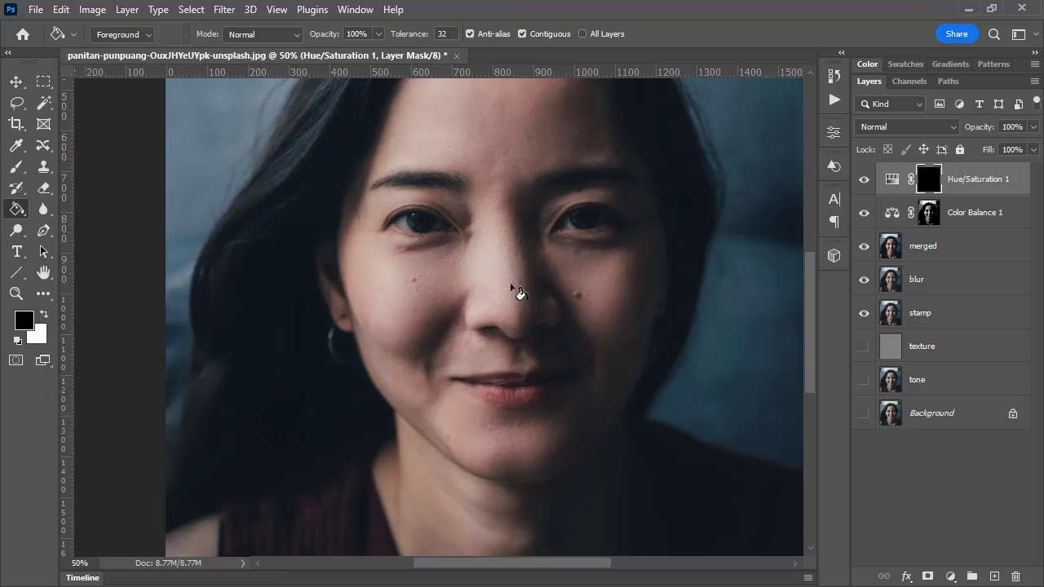
Zoom in on the lips and brush white over the middle of the lips on the Hue/Saturation mask with a 70 px brush
left_click(18, 167)
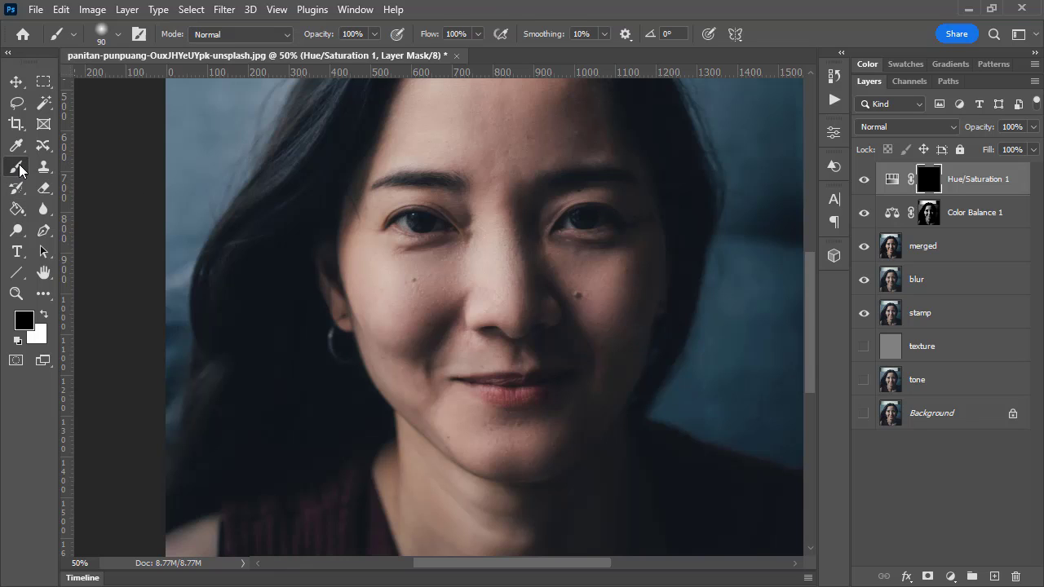
left_click(21, 300)
left_click(514, 400)
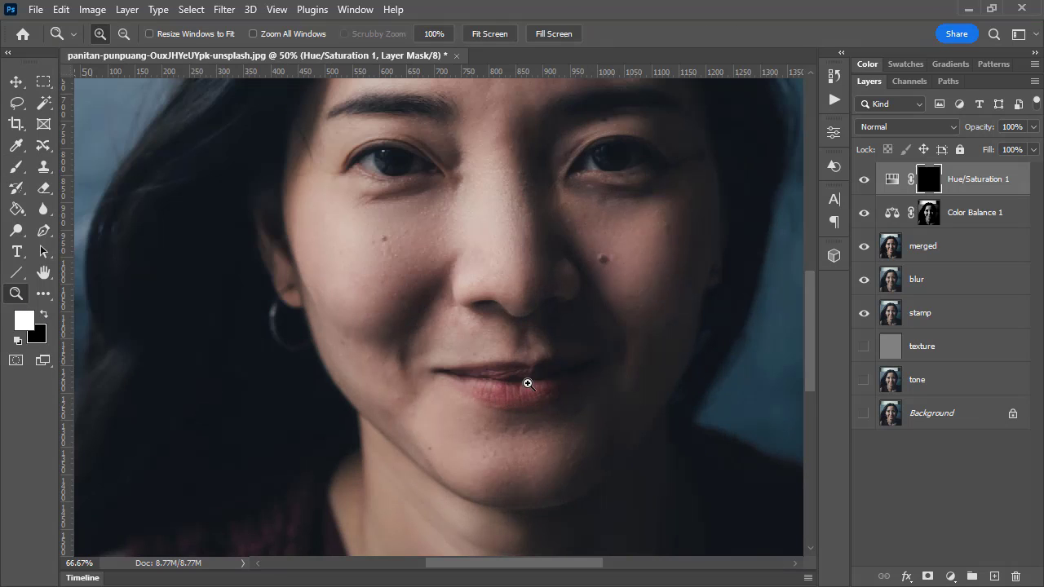
left_click(555, 400)
left_click(558, 399)
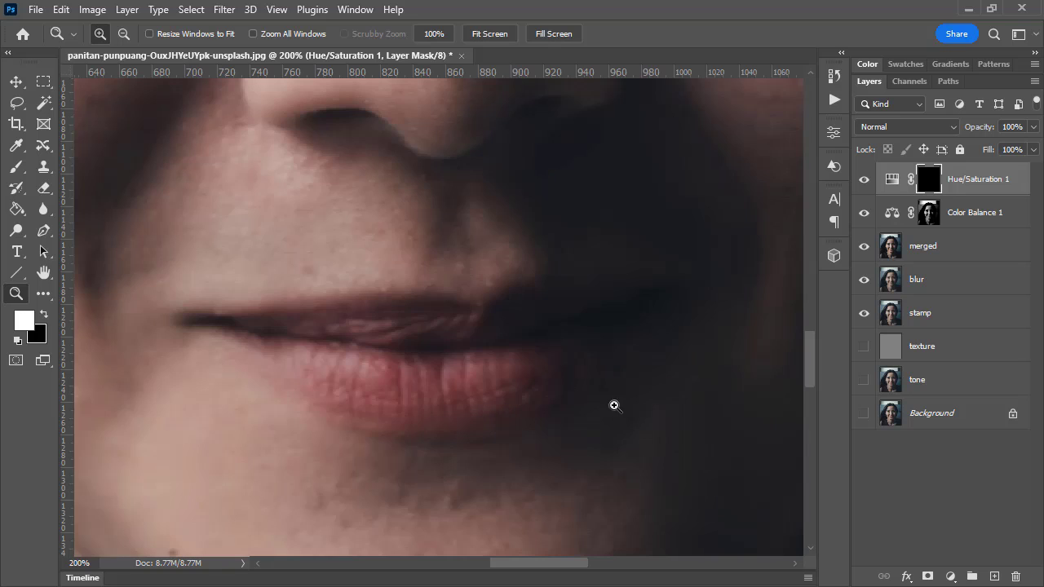
left_click(16, 167)
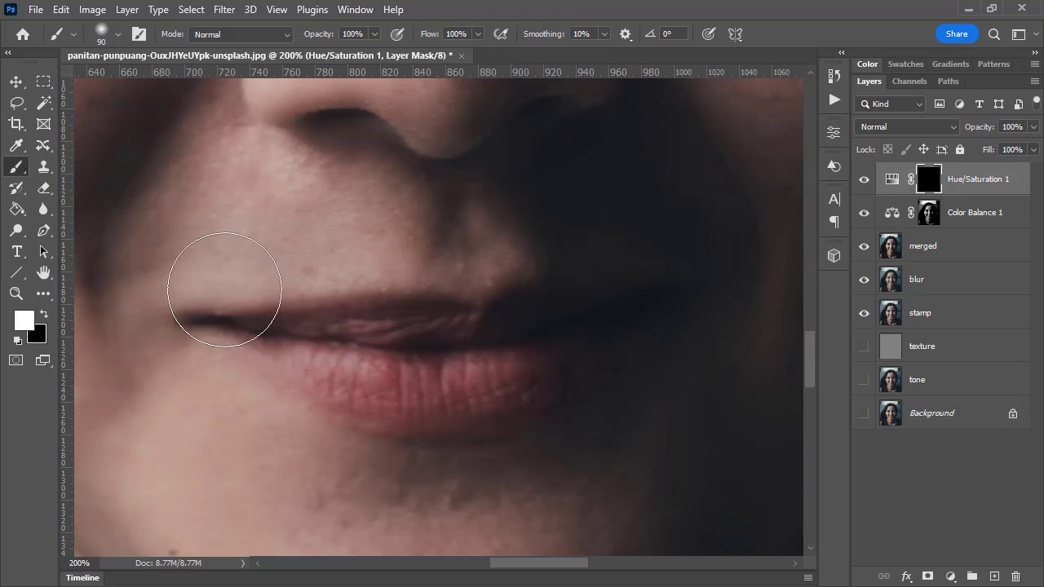
key("bracketleft")
key("bracketleft")
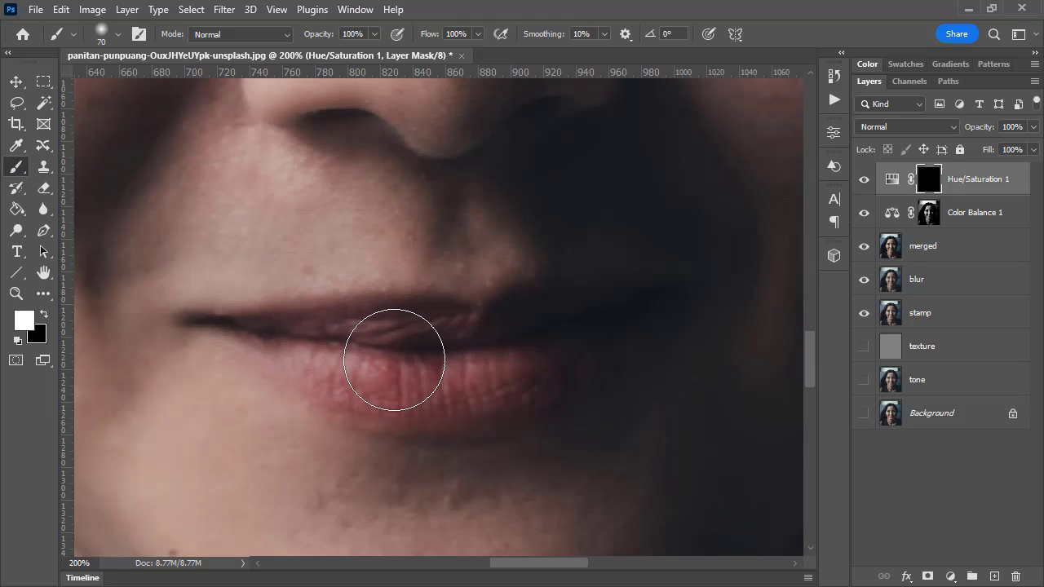
mouse_move(396, 364)
left_mouse_down()
mouse_move(443, 348)
mouse_move(487, 362)
mouse_move(408, 354)
left_mouse_up()
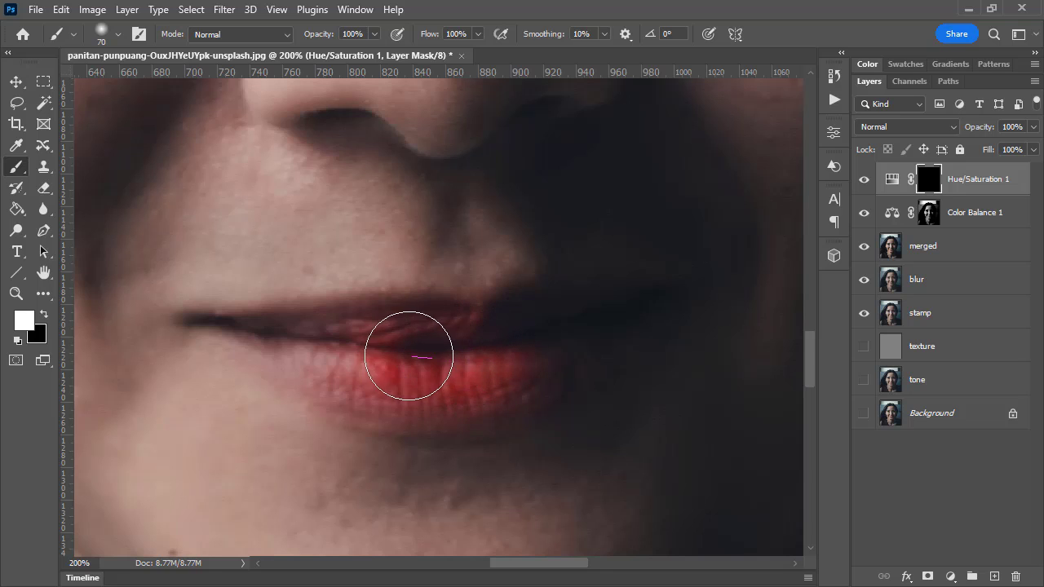
Reduce the brush to 40 px and paint white on the mask over the upper lip and the outer lower lip
key("bracketleft")
key("bracketleft")
key("bracketleft")
key("bracketleft")
key("bracketleft")
key("bracketleft")
key("bracketleft")
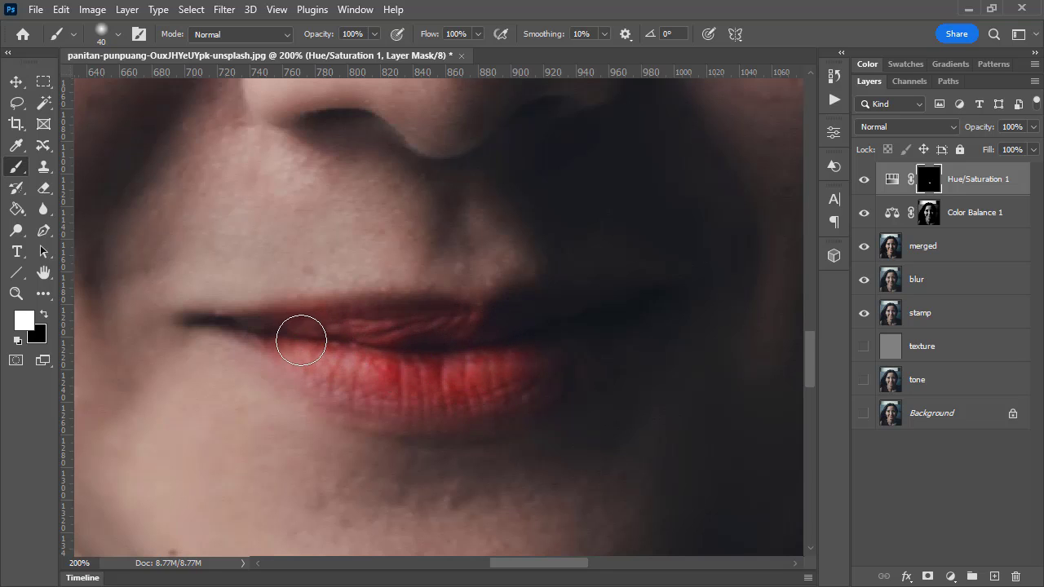
mouse_move(334, 377)
left_mouse_down()
mouse_move(385, 399)
mouse_move(349, 403)
mouse_move(424, 416)
mouse_move(536, 369)
mouse_move(471, 409)
mouse_move(541, 378)
mouse_move(624, 307)
mouse_move(515, 329)
mouse_move(354, 319)
mouse_move(400, 310)
mouse_move(483, 320)
mouse_move(419, 313)
mouse_move(287, 328)
left_mouse_up()
Paint the remaining lip edges and corners white on the mask, using brush sizes from 9 px to 30 px
key("[")
key("bracketleft")
key("bracketleft")
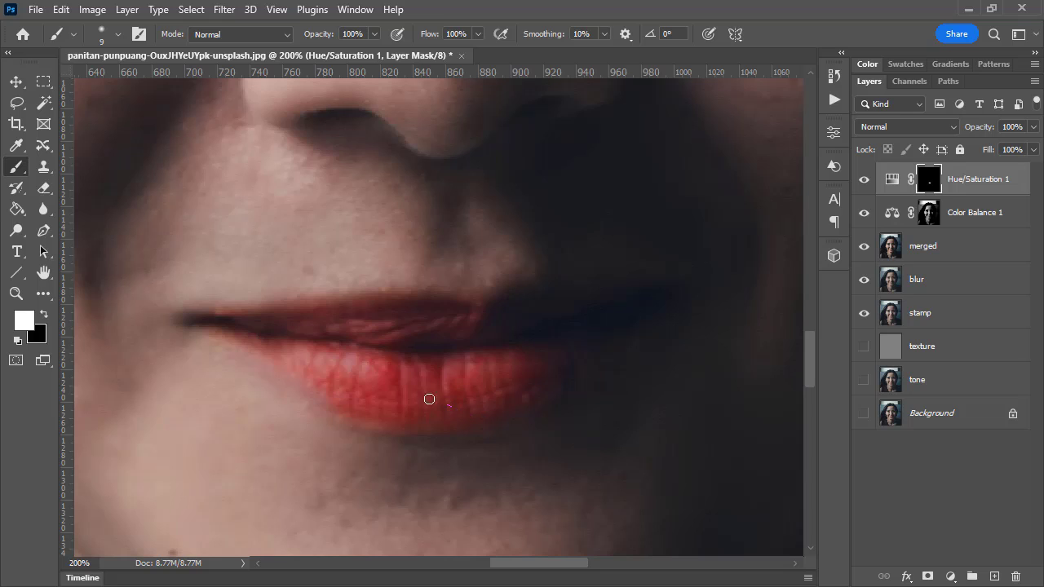
key("bracketright")
key("bracketright")
key("bracketright")
key("bracketright")
key("bracketright")
mouse_move(276, 303)
left_mouse_down()
mouse_move(256, 275)
mouse_move(315, 267)
mouse_move(253, 279)
mouse_move(278, 241)
mouse_move(318, 238)
mouse_move(254, 267)
mouse_move(308, 274)
mouse_move(206, 289)
left_mouse_up()
Refine the Hue/Saturation mask along the shaded side of the lips with a 30 px brush, alternating between black and white
key("x")
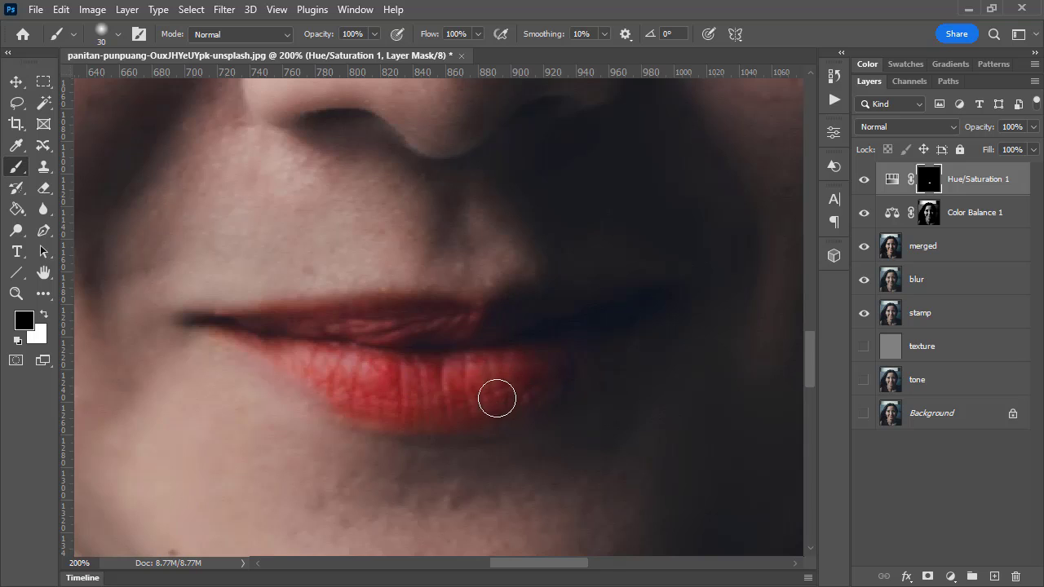
left_click_drag(495, 397, 315, 441)
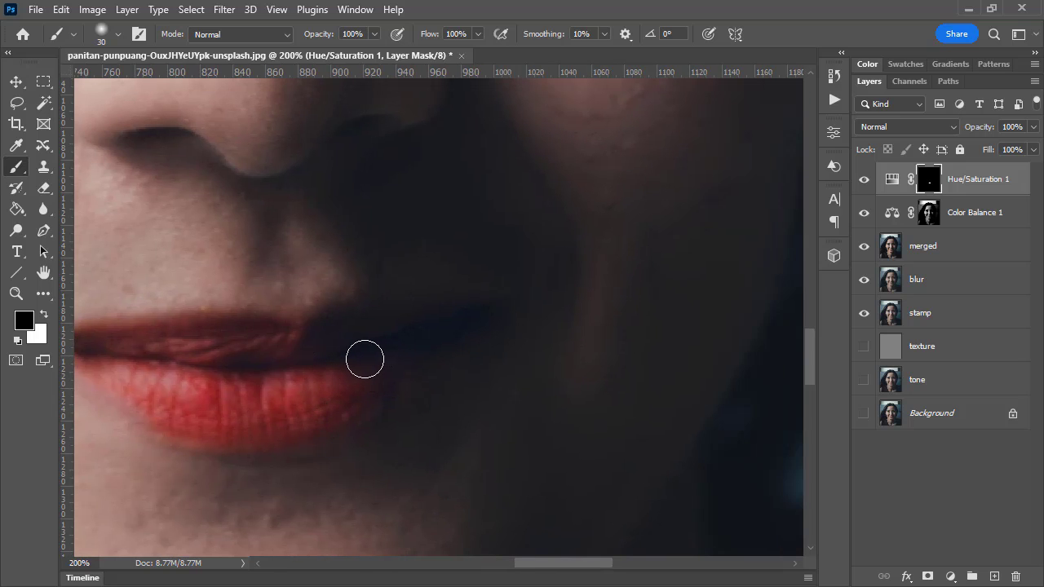
key("x")
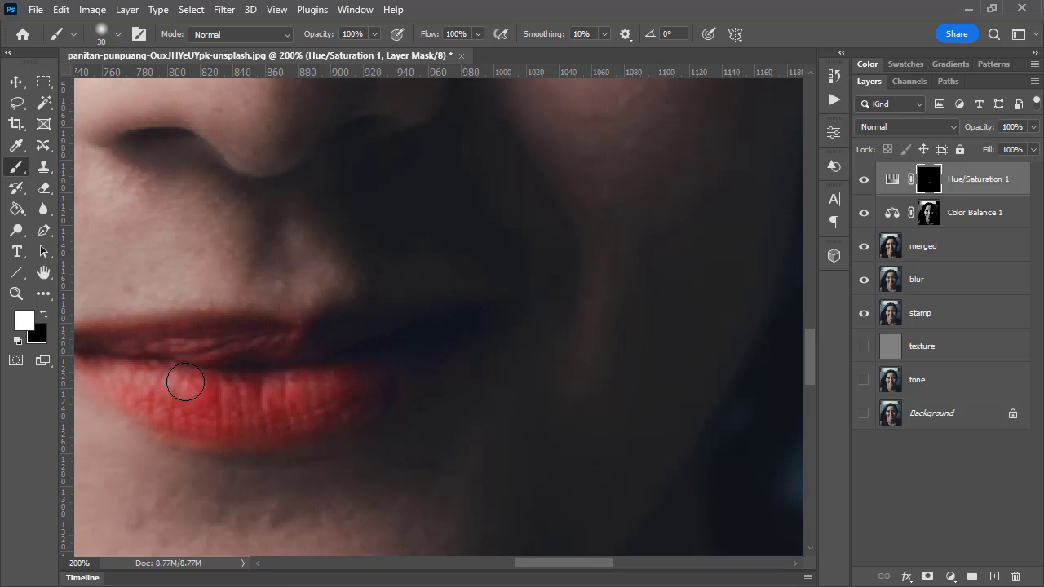
left_click_drag(217, 392, 410, 372)
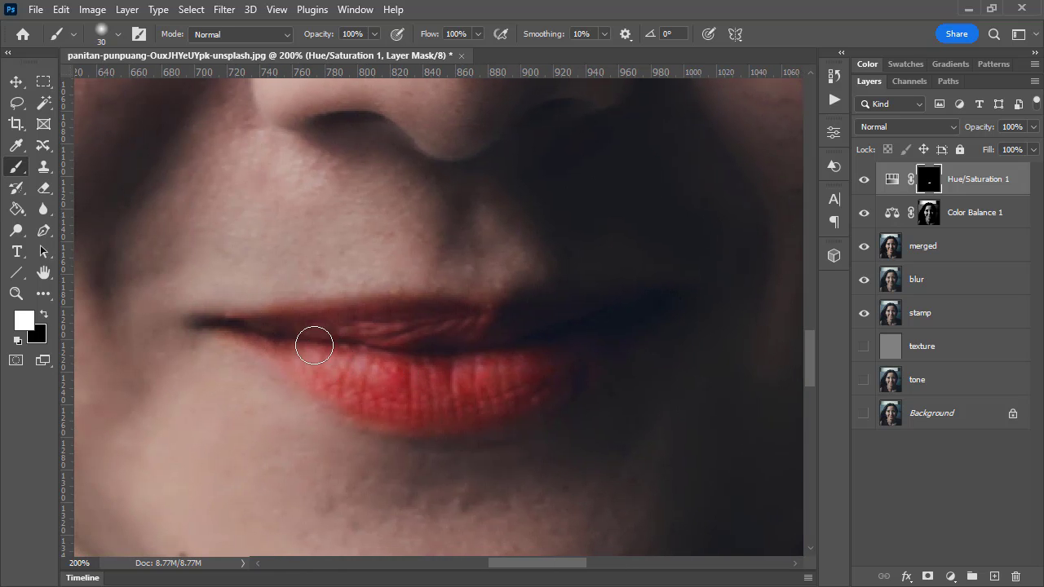
Reset the lip Hue/Saturation adjustment's Hue and Saturation to 0, and retune them to Hue -7 and Saturation +20
double_click(16, 293)
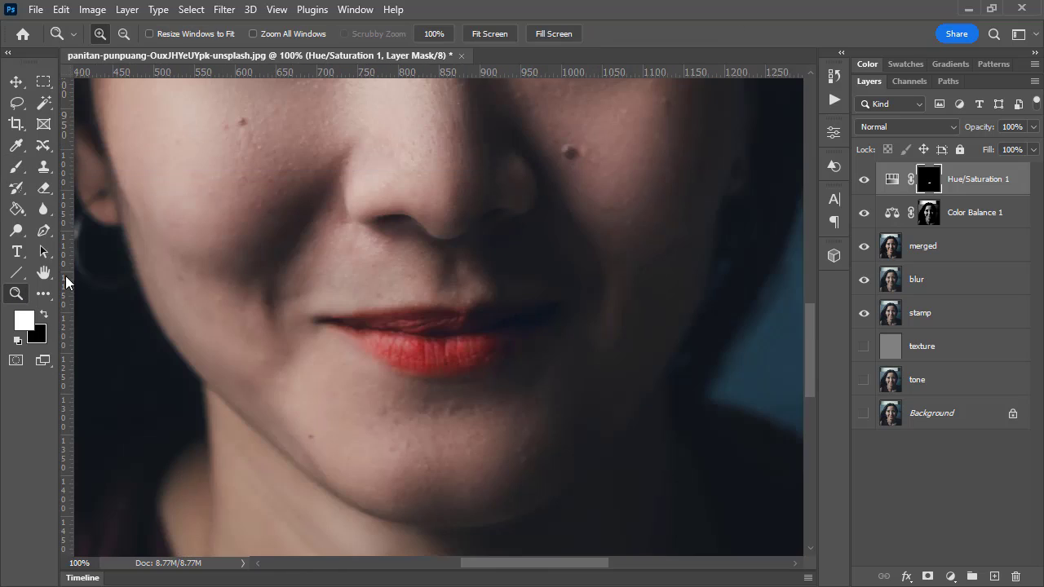
left_click(454, 280, "alt")
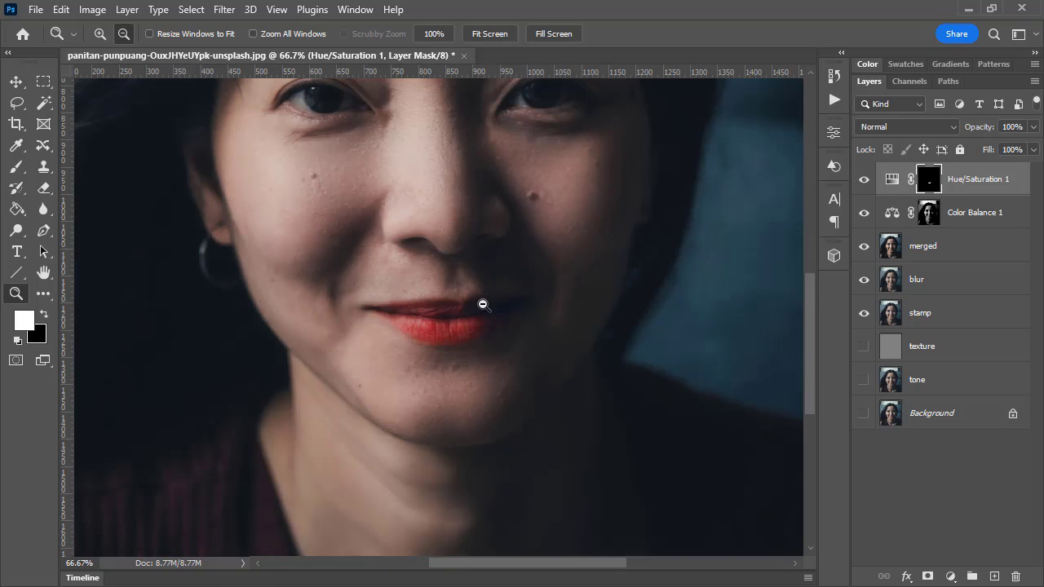
left_click(482, 302, "alt")
left_click(495, 286, "alt")
scroll(546, 300, "up", 4)
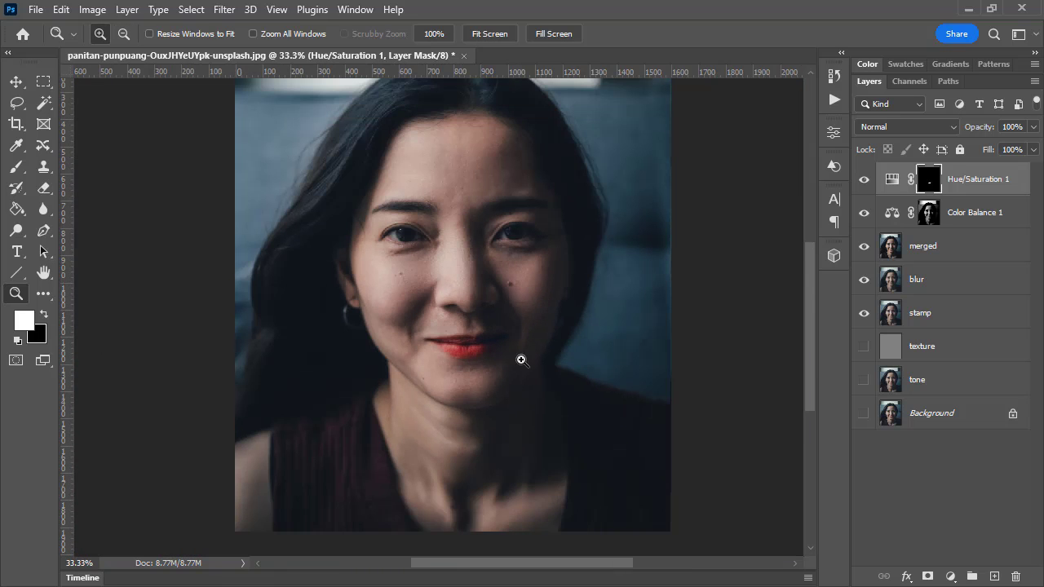
left_click(891, 181)
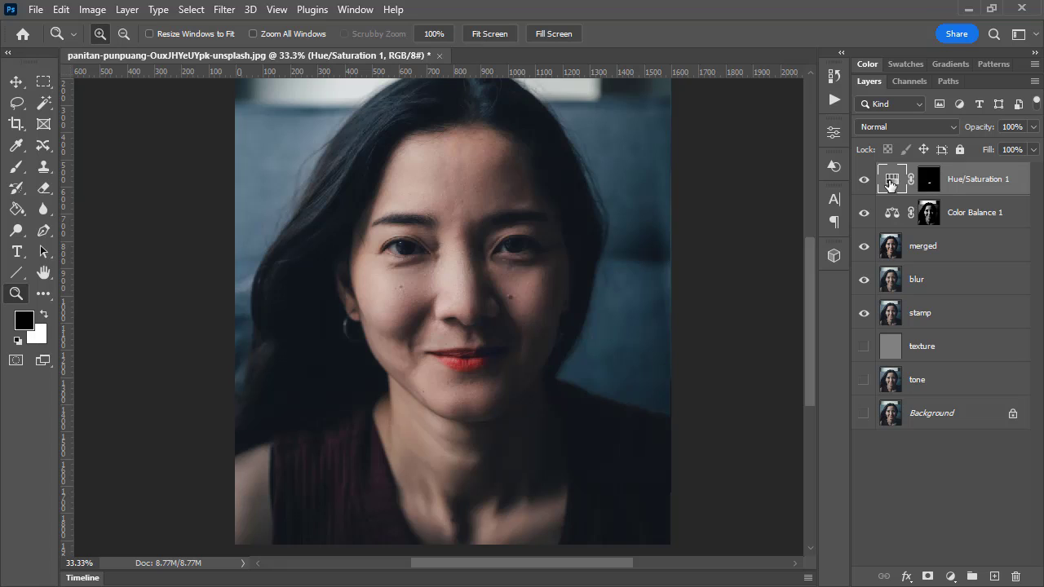
double_click(891, 181)
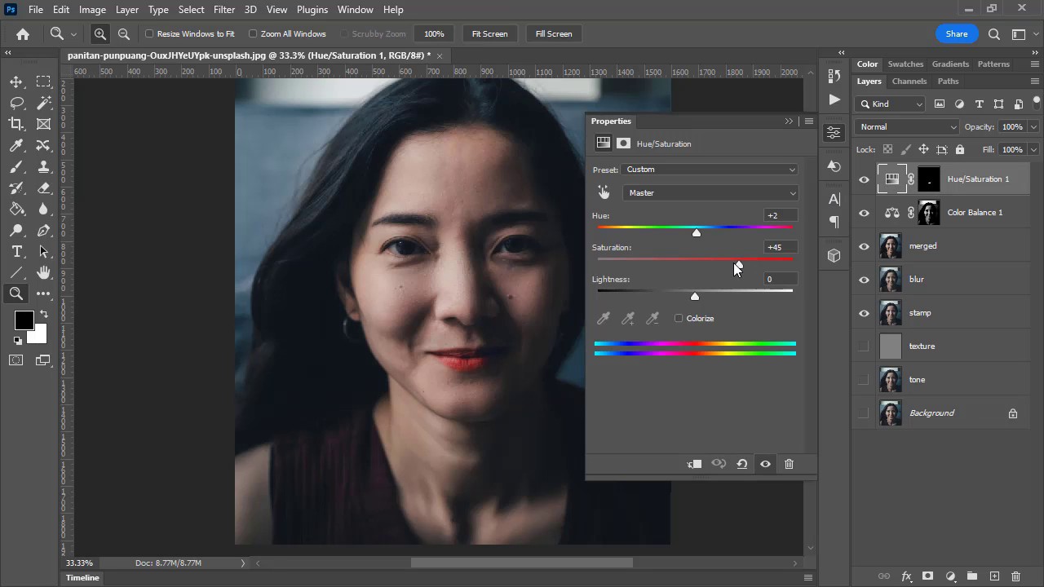
left_click_drag(738, 264, 704, 261)
type("0")
left_click(775, 216)
type("0")
key("Return")
left_click_drag(695, 265, 719, 264)
mouse_move(695, 233)
left_mouse_down()
mouse_move(677, 227)
mouse_move(751, 229)
mouse_move(689, 228)
left_mouse_up()
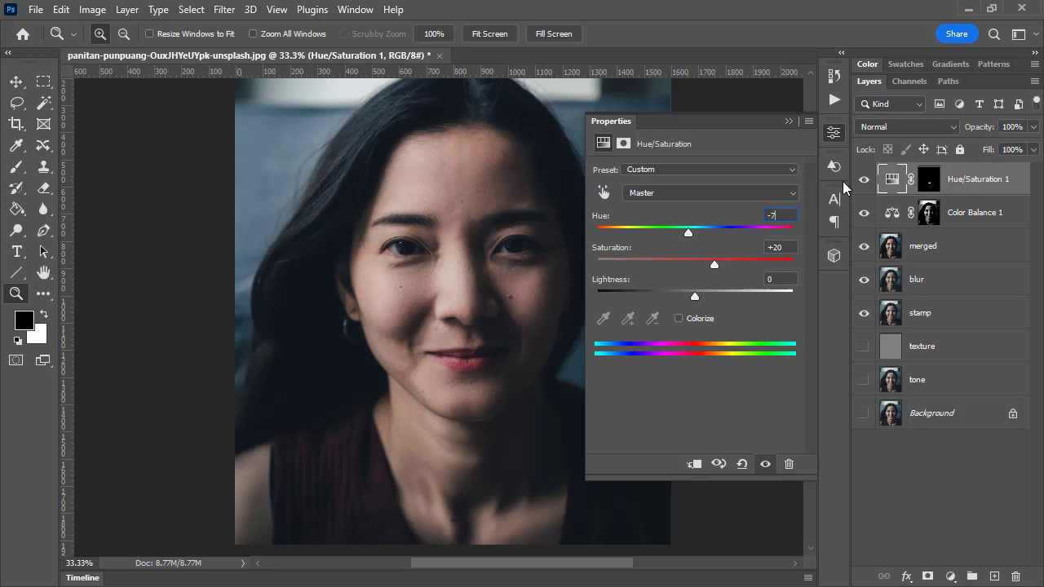
Close the adjustment properties and compare the retouched portrait with the original by repeatedly isolating the Background layer
left_click(968, 181)
left_click(836, 137)
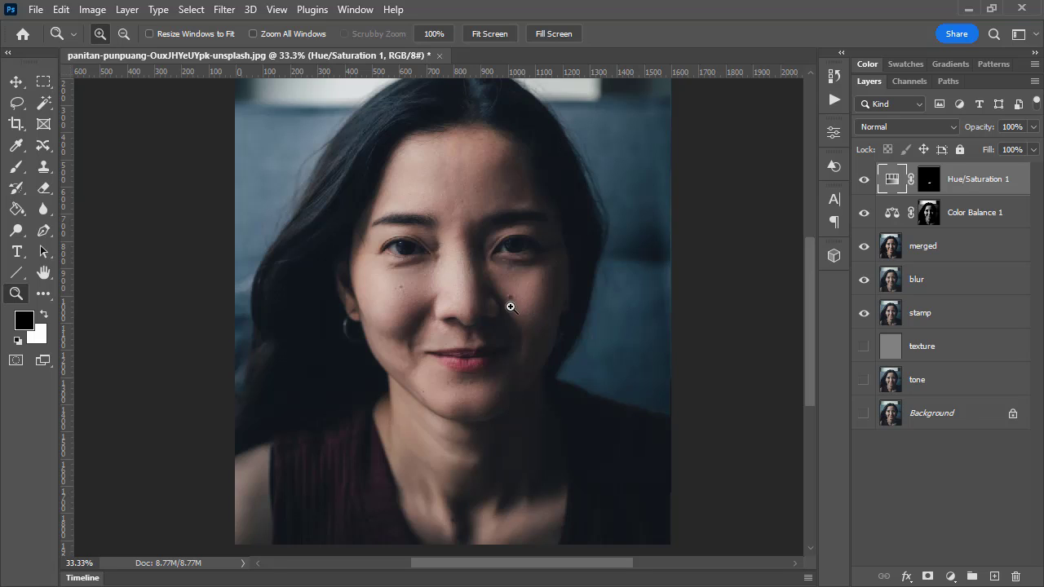
left_click(864, 414, "alt")
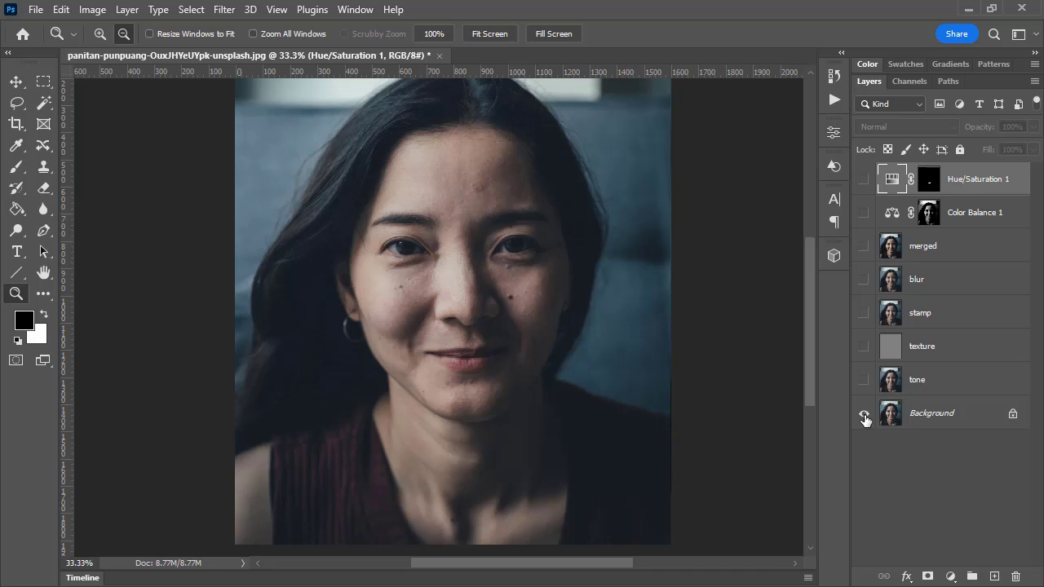
left_click(864, 414, "alt")
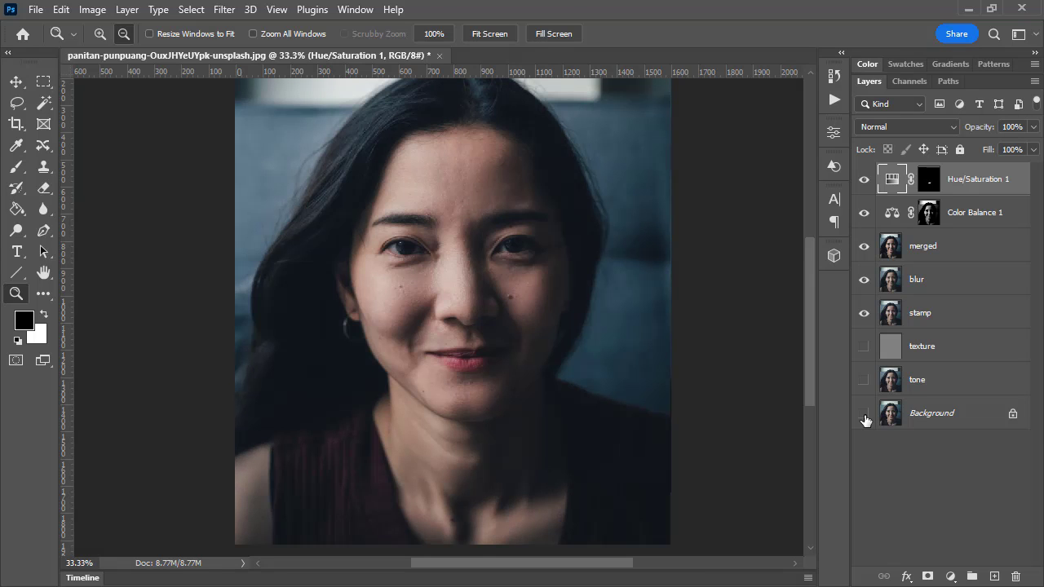
left_click(865, 416, "alt")
left_click(865, 416, "alt")
left_click(865, 416, "alt")
left_click(864, 416, "alt")
left_click(865, 416, "alt")
left_click(865, 416, "alt")
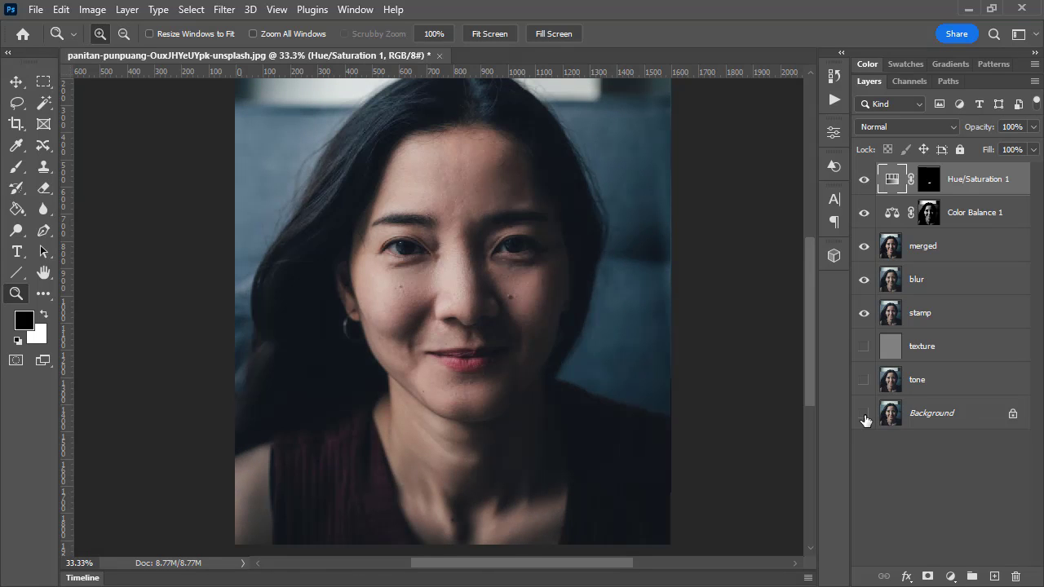
Stamp the visible layers into a new layer above Hue/Saturation 1, and hide the layers from Hue/Saturation 1 down to stamp
left_click(959, 319)
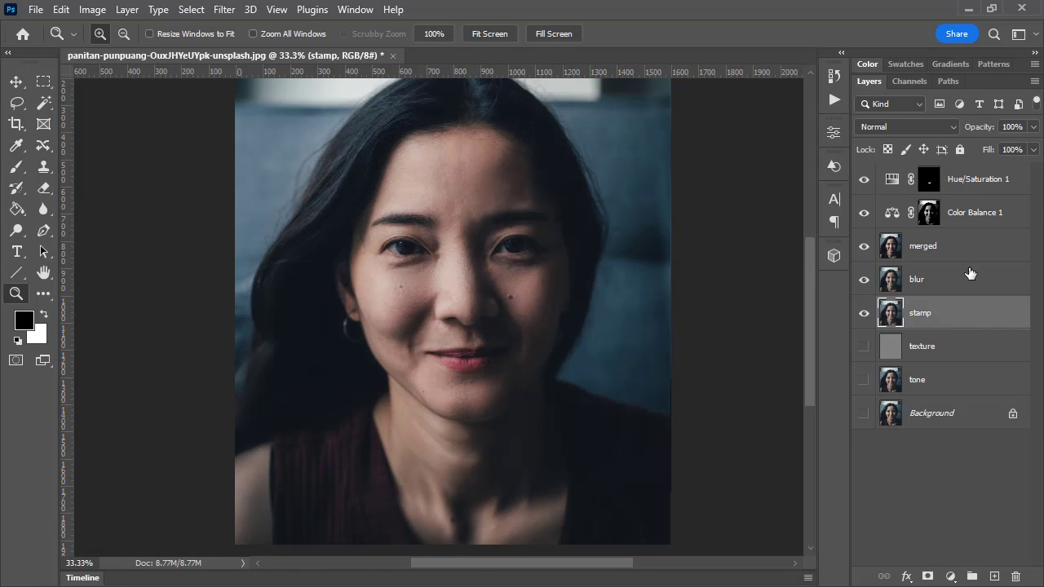
left_click(979, 186)
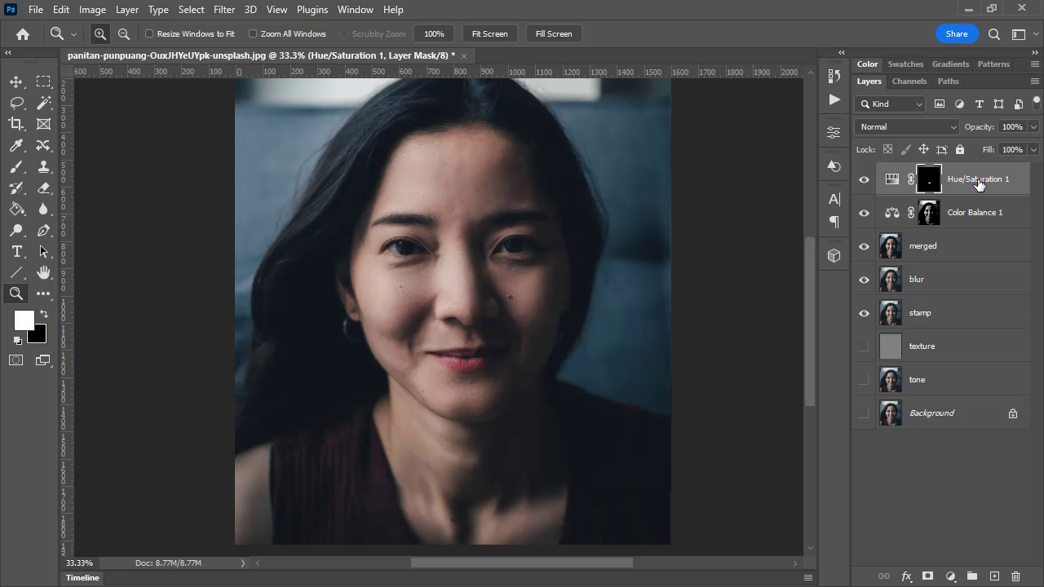
key("ctrl+shift+alt+e")
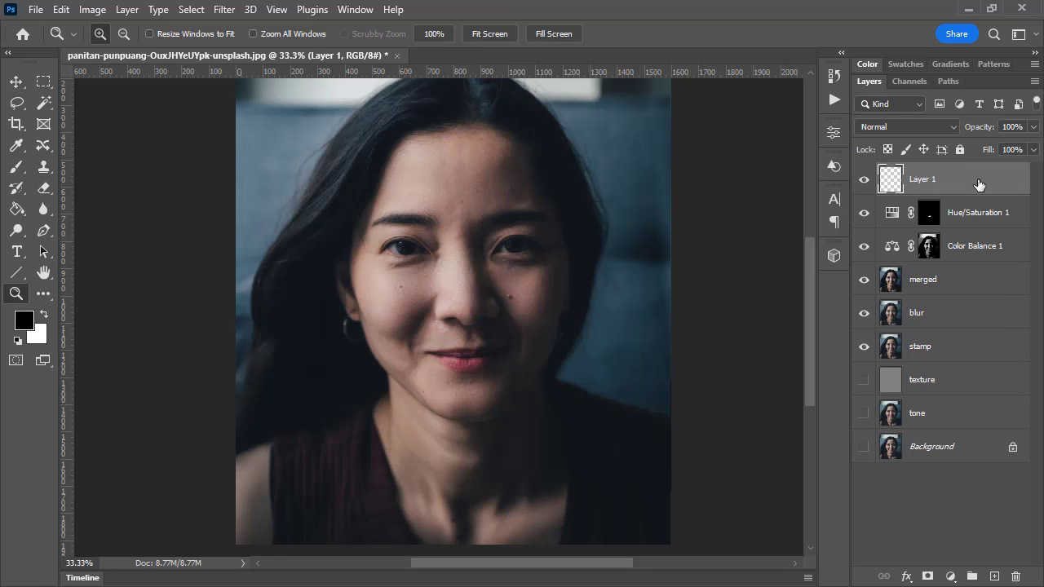
left_click_drag(864, 219, 865, 346)
Rename the new stamped layer as final
double_click(937, 179)
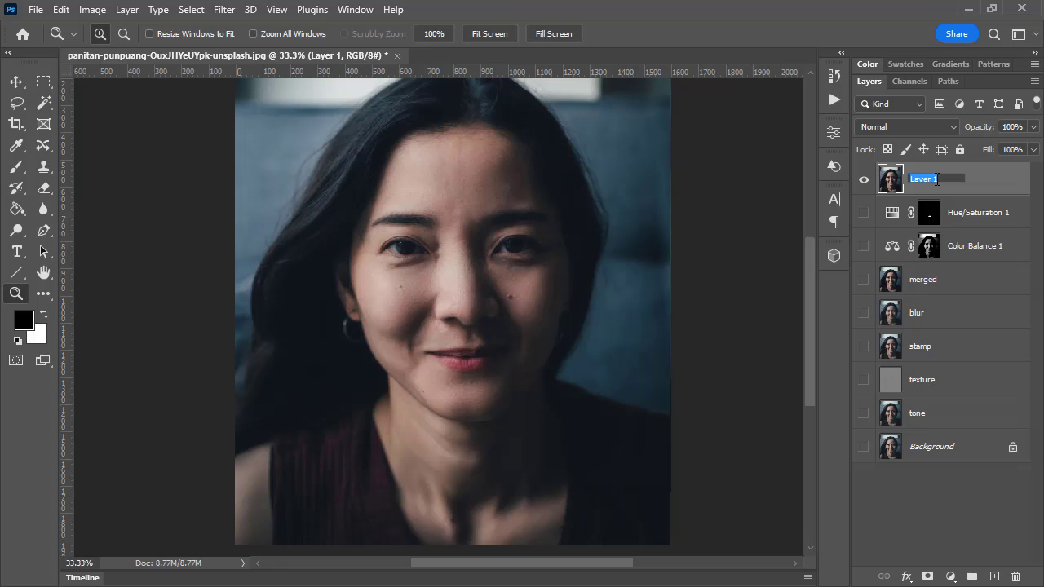
type("final")
key("Return")
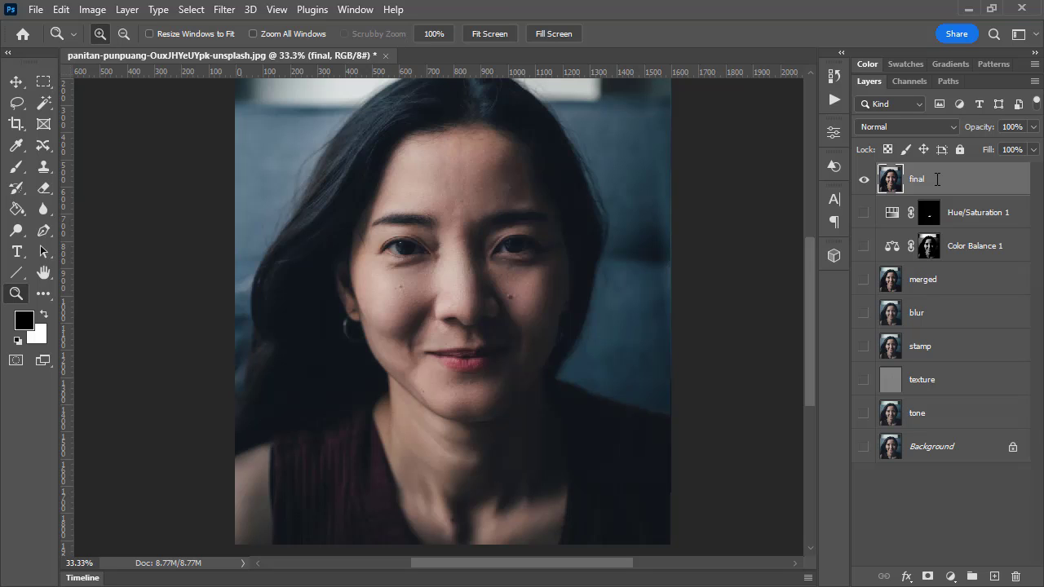
Show the Background layer and switch the final layer's visibility off and on to compare the retouch with the original
left_click(863, 447)
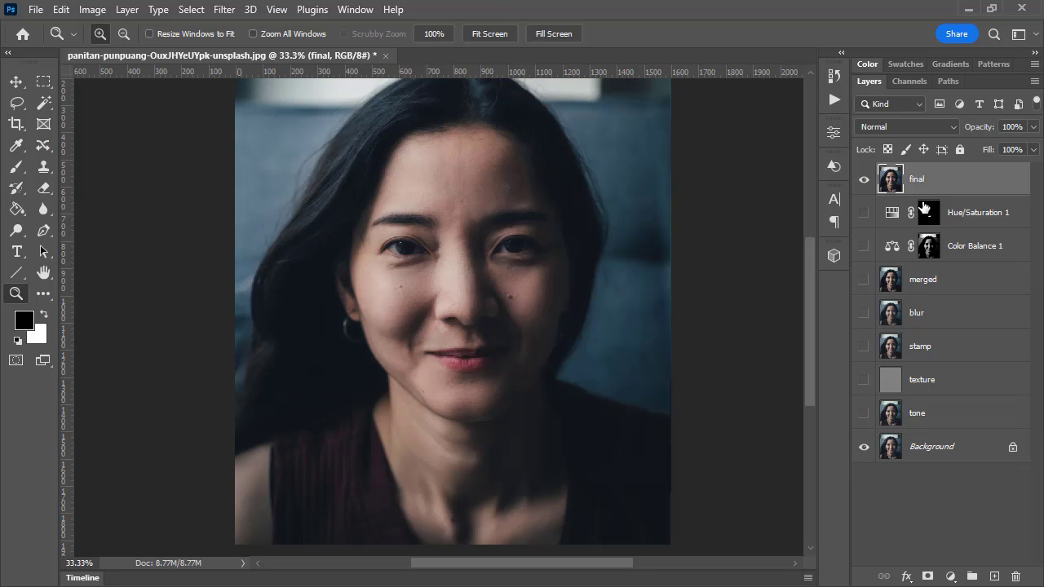
left_click(865, 178)
left_click(865, 178)
left_click(865, 178)
left_click(864, 178)
left_click(864, 179)
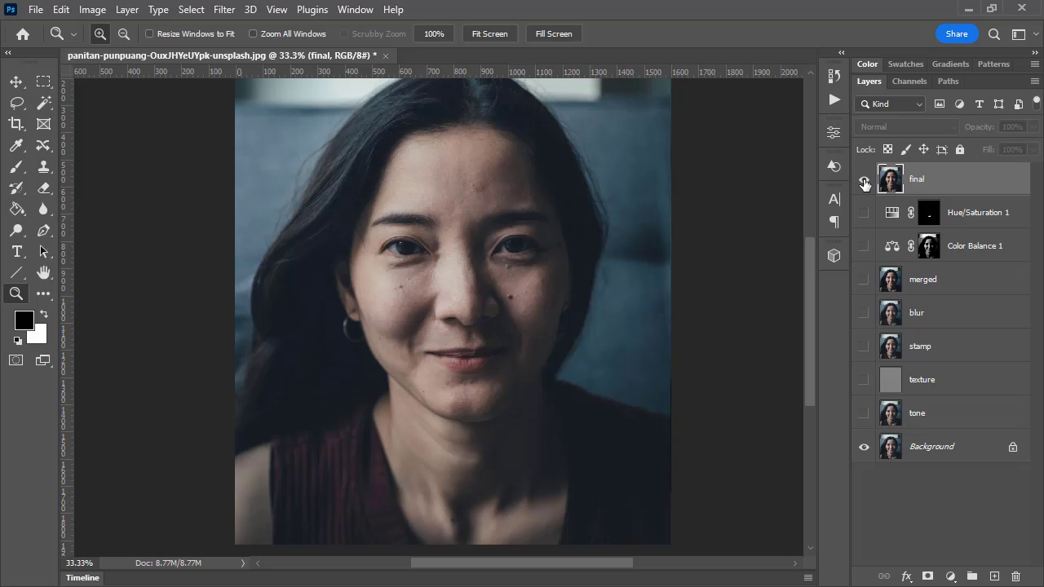
left_click(864, 178)
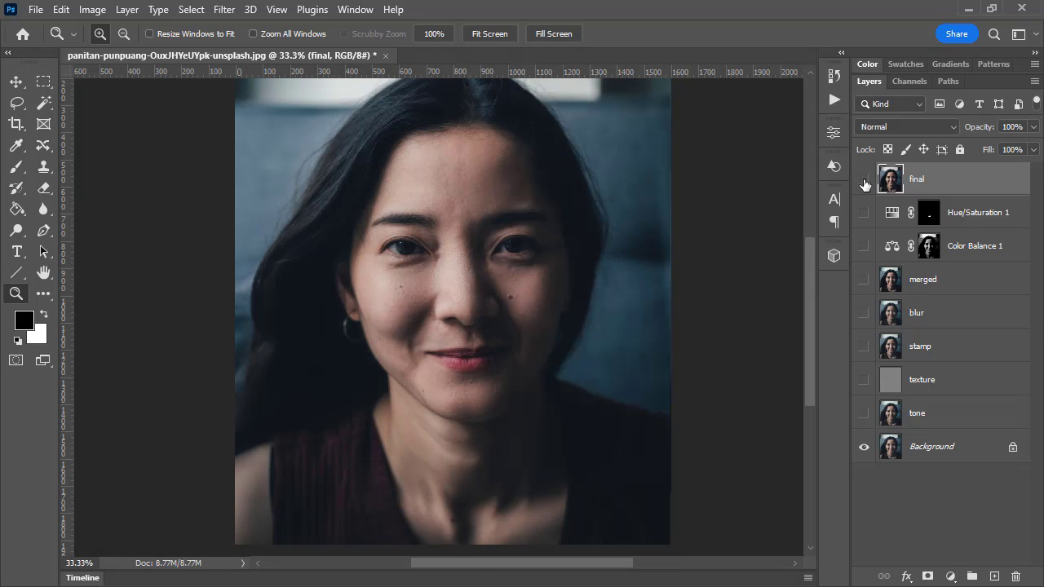
left_click(865, 178)
left_click(865, 178)
left_click(865, 178)
left_click(865, 179)
left_click(865, 178)
left_click(865, 181)
left_click(863, 181)
left_click(863, 182)
Lower the final layer's opacity to 49% and compare the softened retouch with the original
left_click(1033, 127)
left_click_drag(1032, 144, 995, 147)
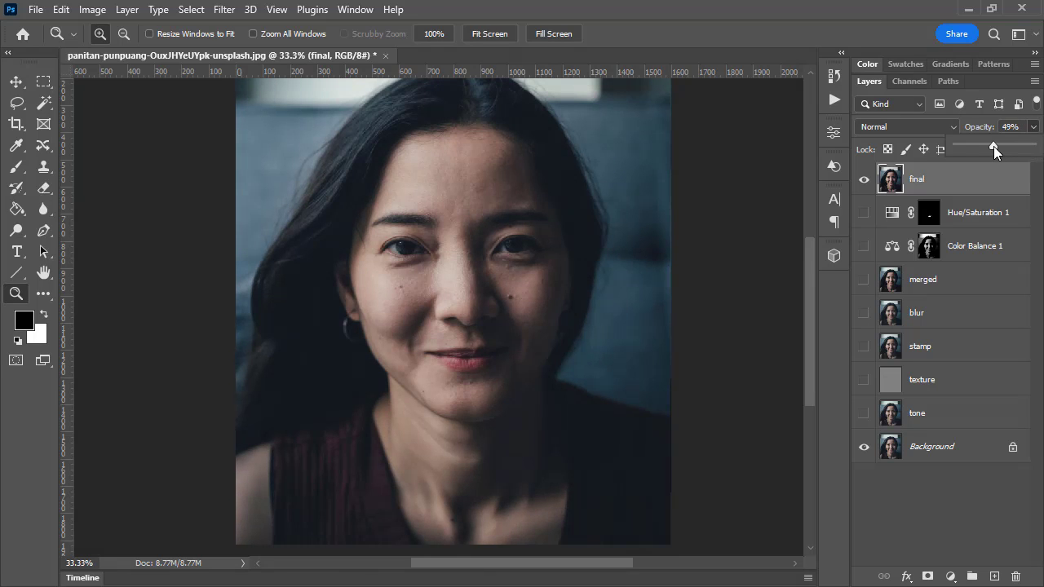
left_click(865, 179)
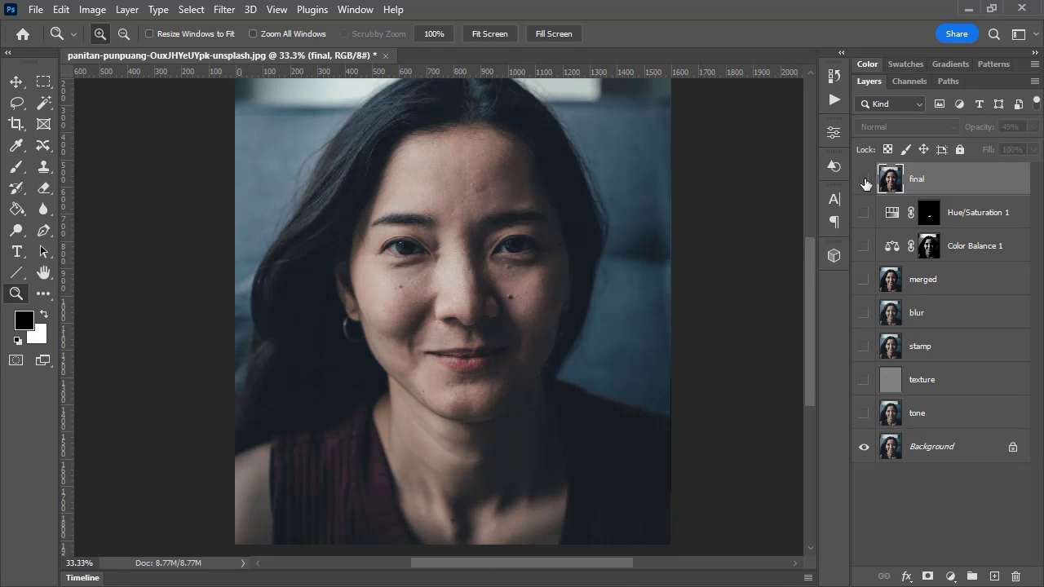
left_click(865, 181)
left_click(865, 180)
left_click(865, 181)
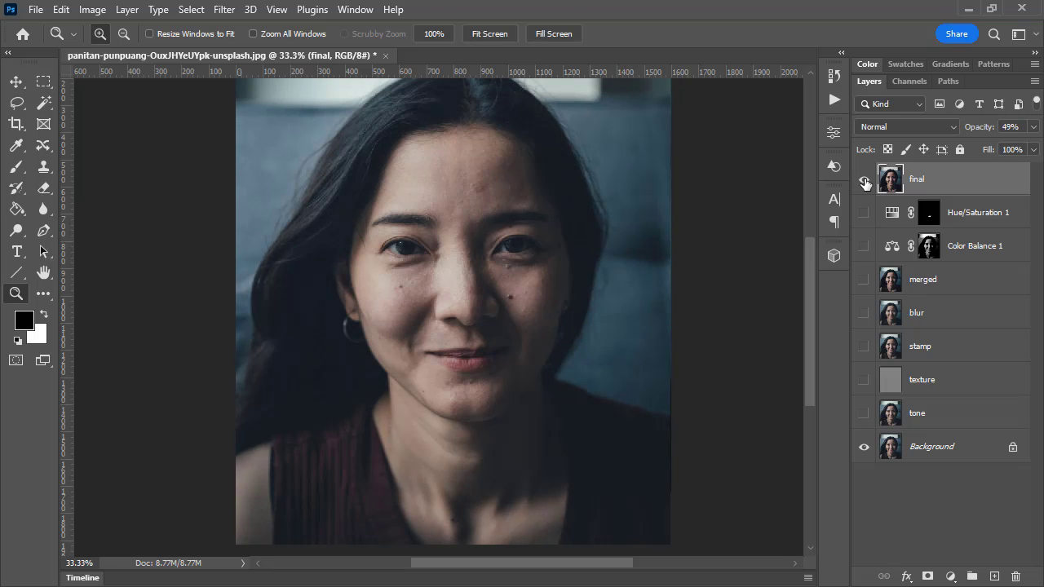
left_click(865, 180)
left_click(865, 180)
left_click(865, 180)
left_click(864, 180)
left_click(865, 180)
left_click(864, 180)
Set the final layer's opacity to 80% and compare the result with the original Background layer
left_click(1034, 127)
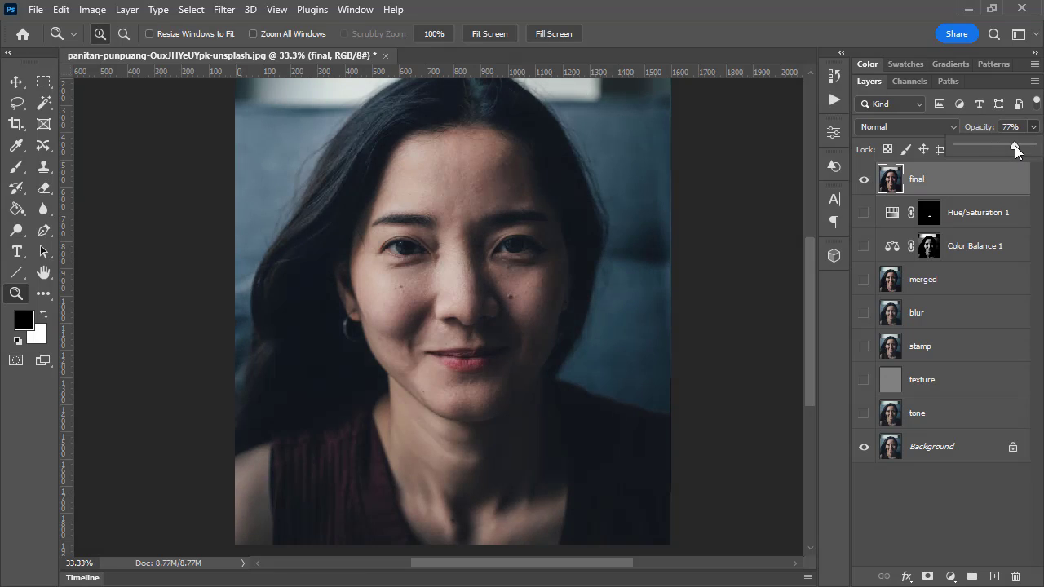
left_click_drag(1015, 145, 1017, 146)
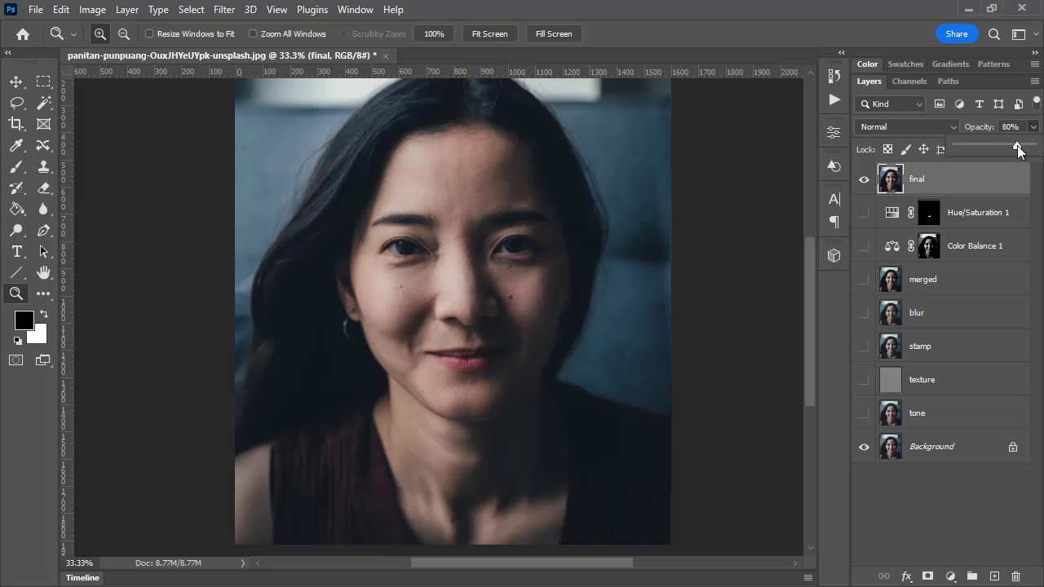
left_click(864, 179)
left_click(865, 181)
left_click(864, 181)
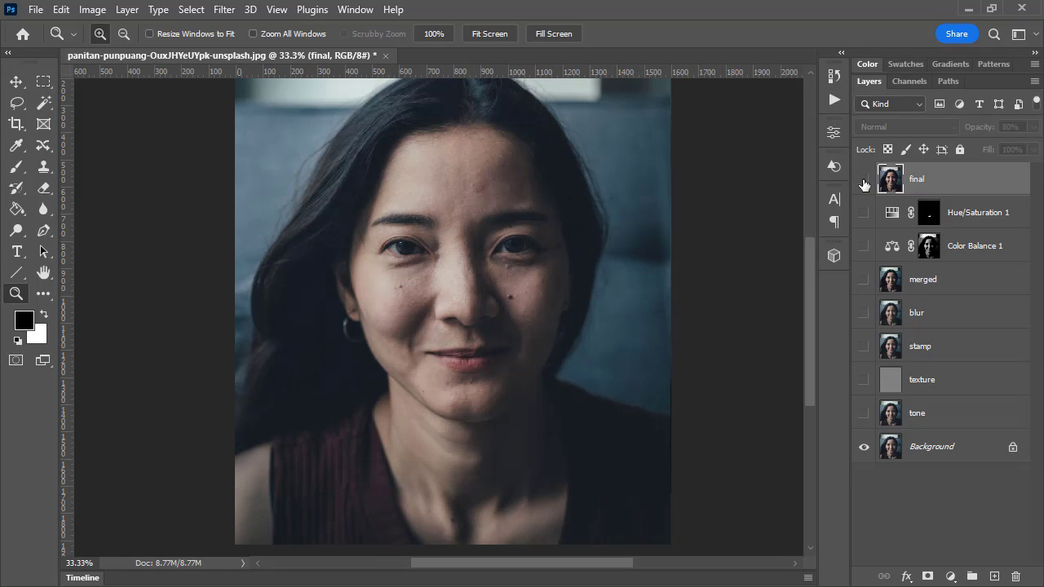
left_click(865, 181)
left_click(865, 181)
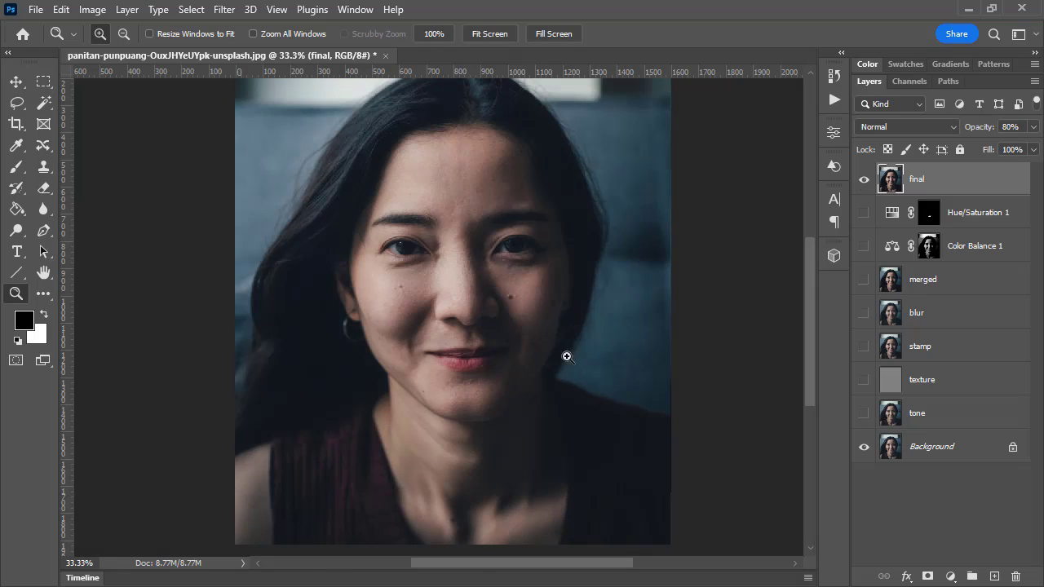
left_click(865, 181)
left_click(864, 181)
left_click(864, 181)
left_click(865, 181)
left_click(92, 9)
left_click(96, 8)
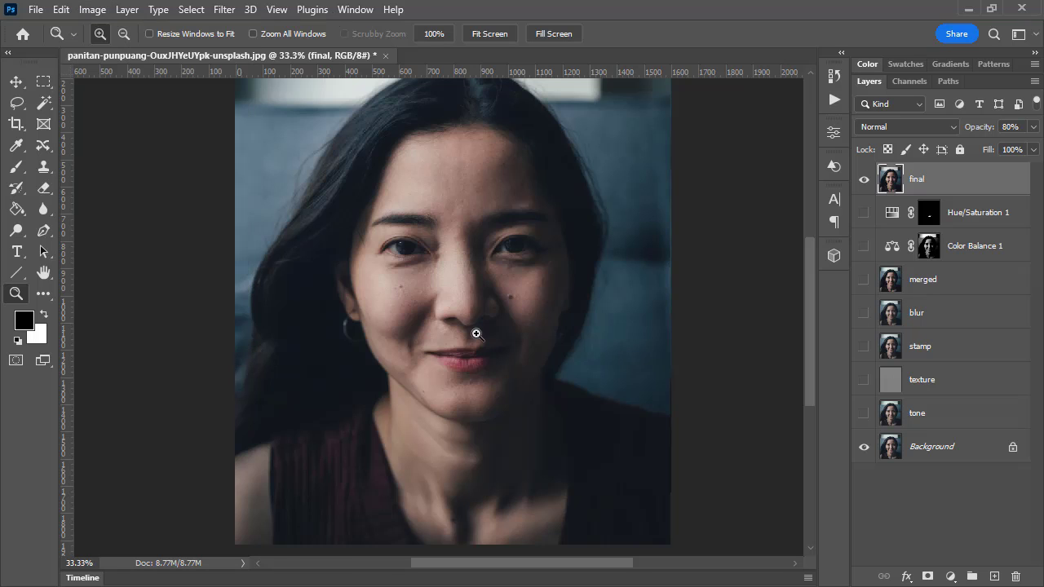